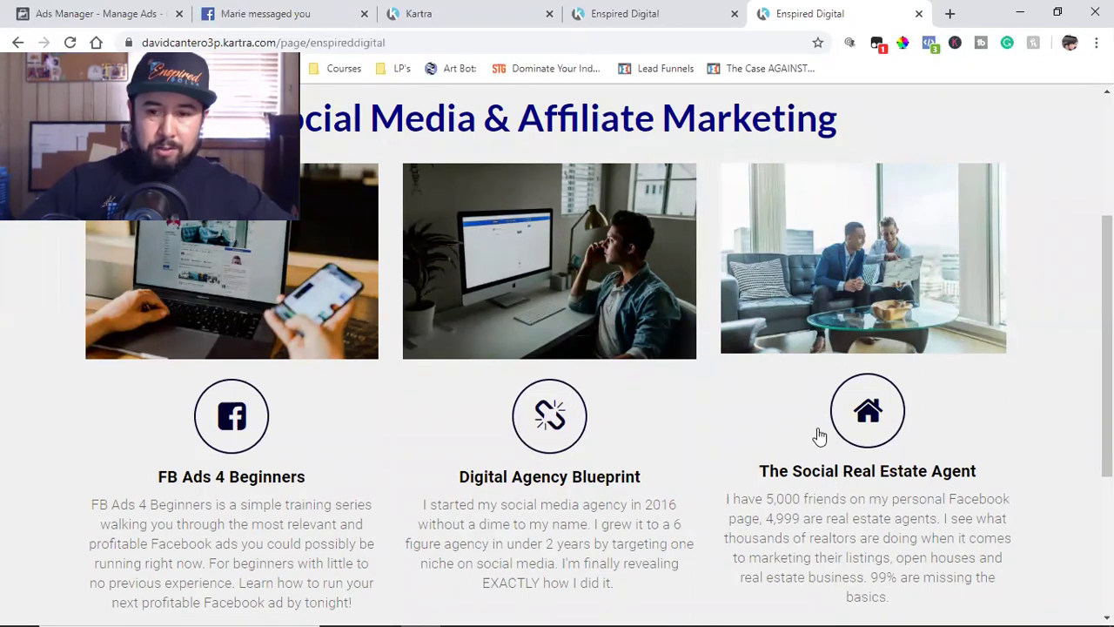
- Open The Social Real Estate Agent offer page and check its tracking events with Facebook Pixel Helper
left_click(849, 426)
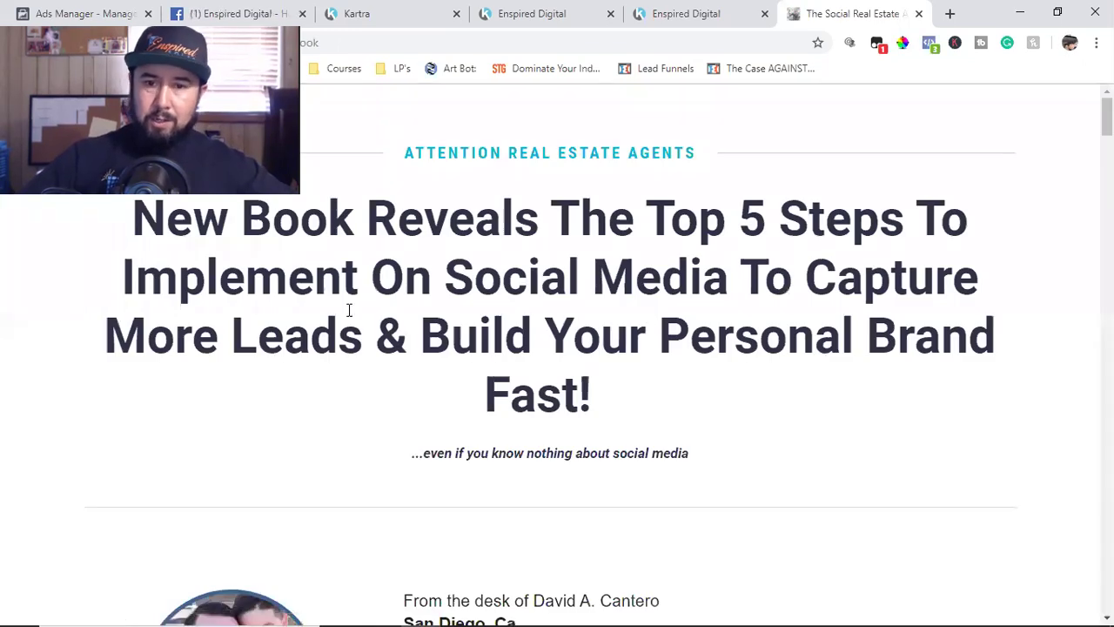
left_click(934, 47)
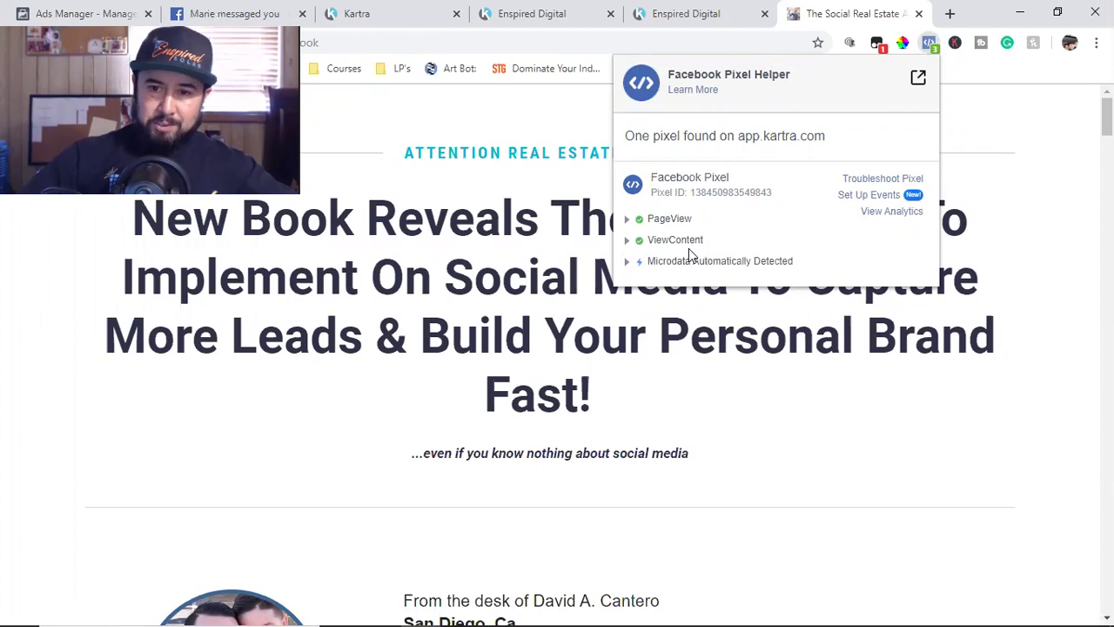
left_click(681, 362)
- Switch to the Kartra pages list and filter it by the PAID Book category
left_click(380, 12)
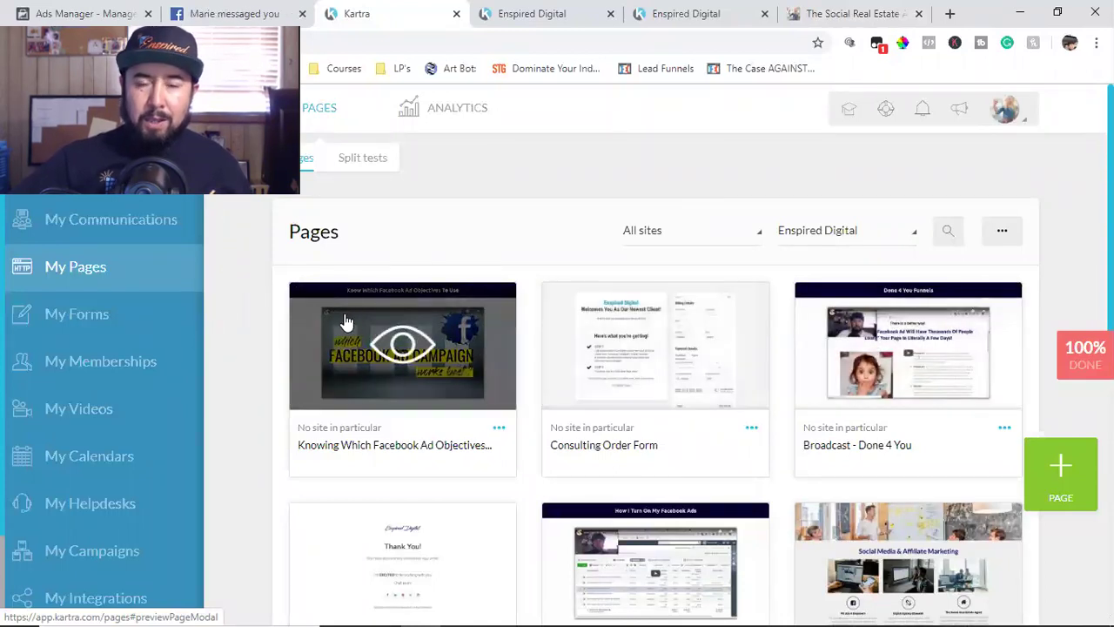
scroll(696, 365, "down", 2)
scroll(766, 313, "up", 2)
left_click(821, 235)
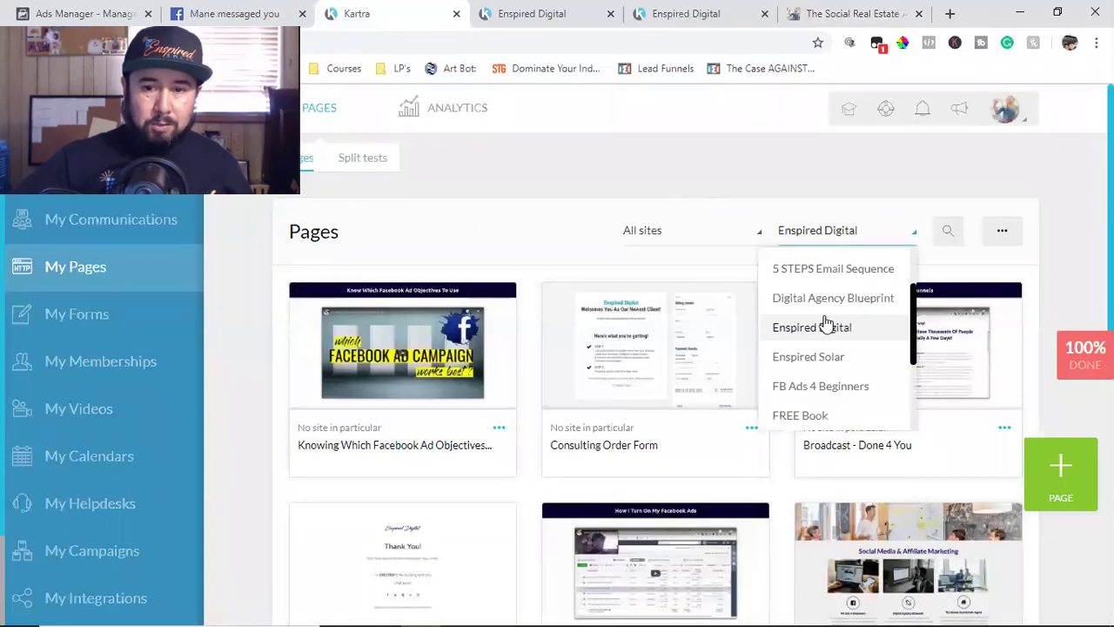
scroll(825, 322, "up", 2)
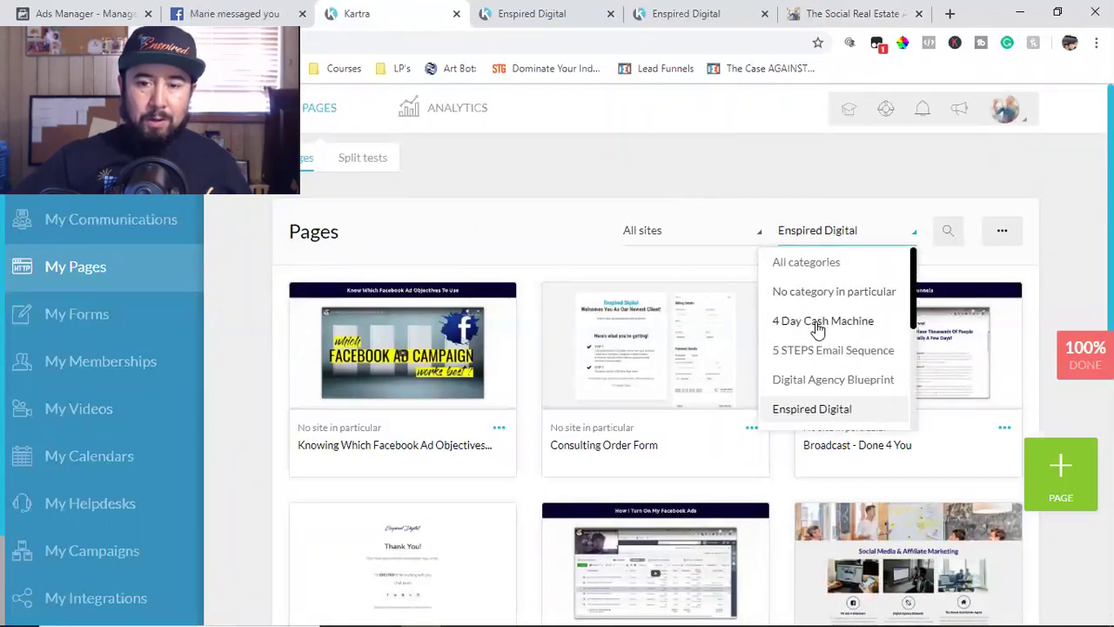
scroll(819, 324, "down", 3)
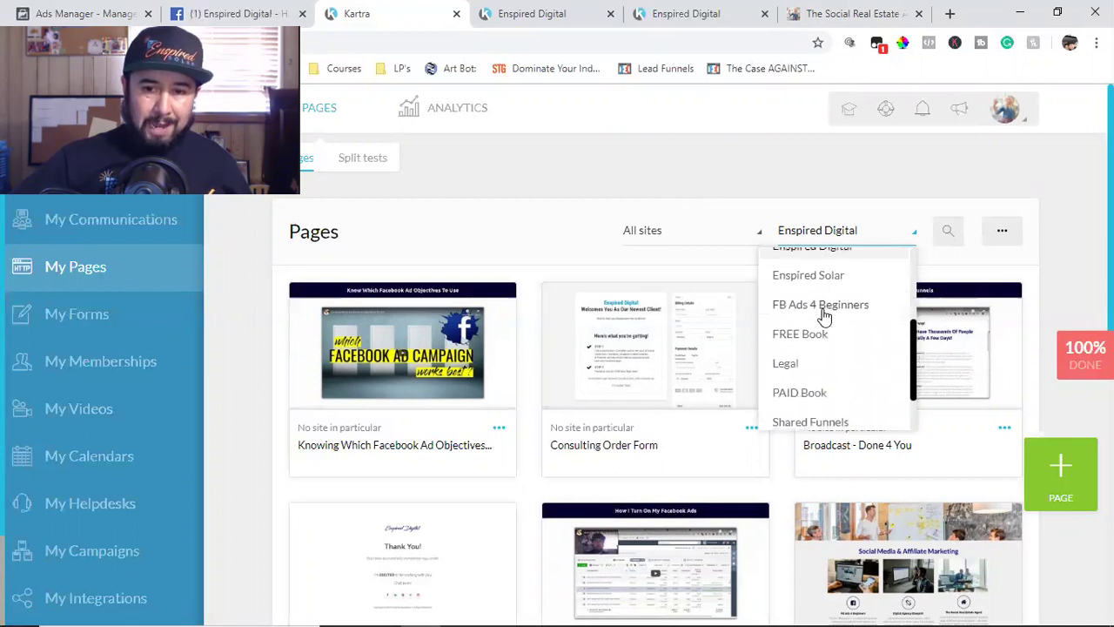
scroll(824, 317, "down", 1)
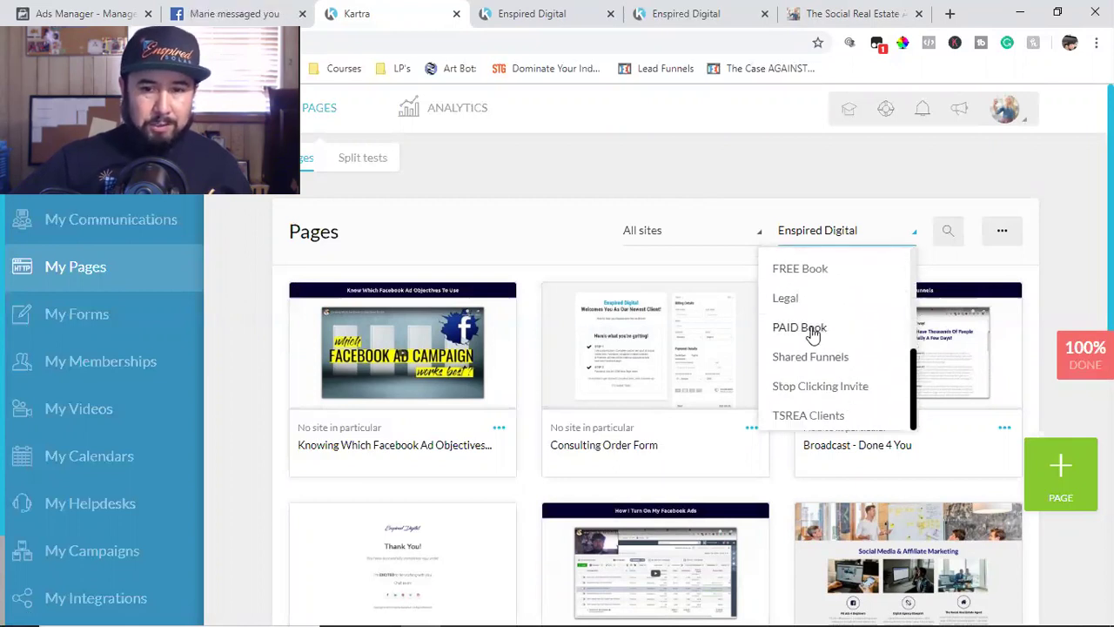
left_click(809, 328)
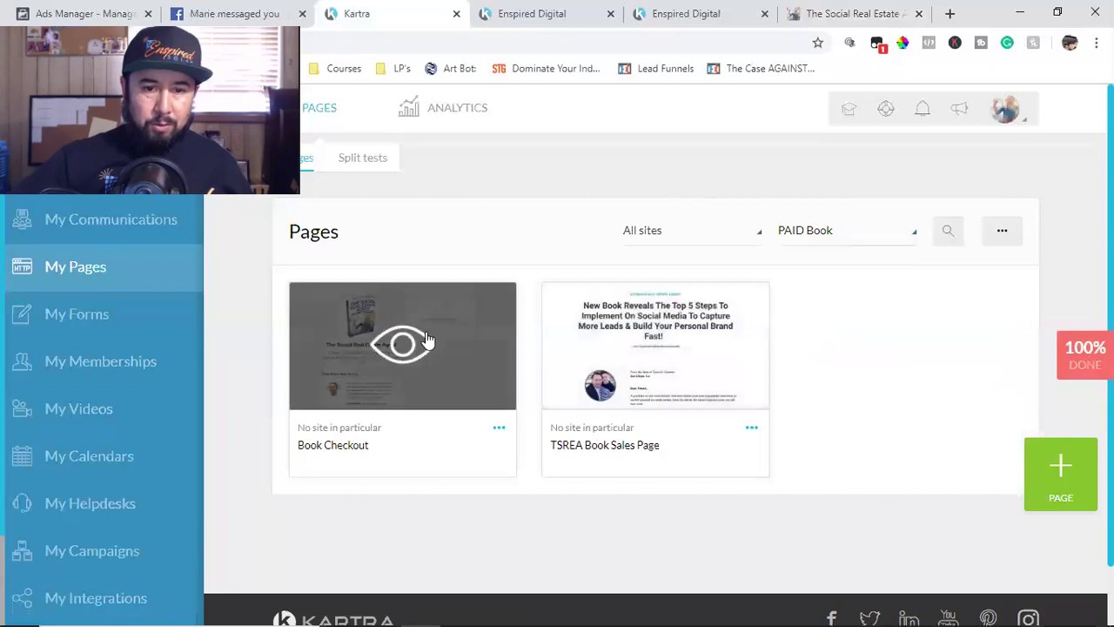
- Filter the pages by the Stop Clicking Invite category and look through the funnel pages listed there
left_click(873, 235)
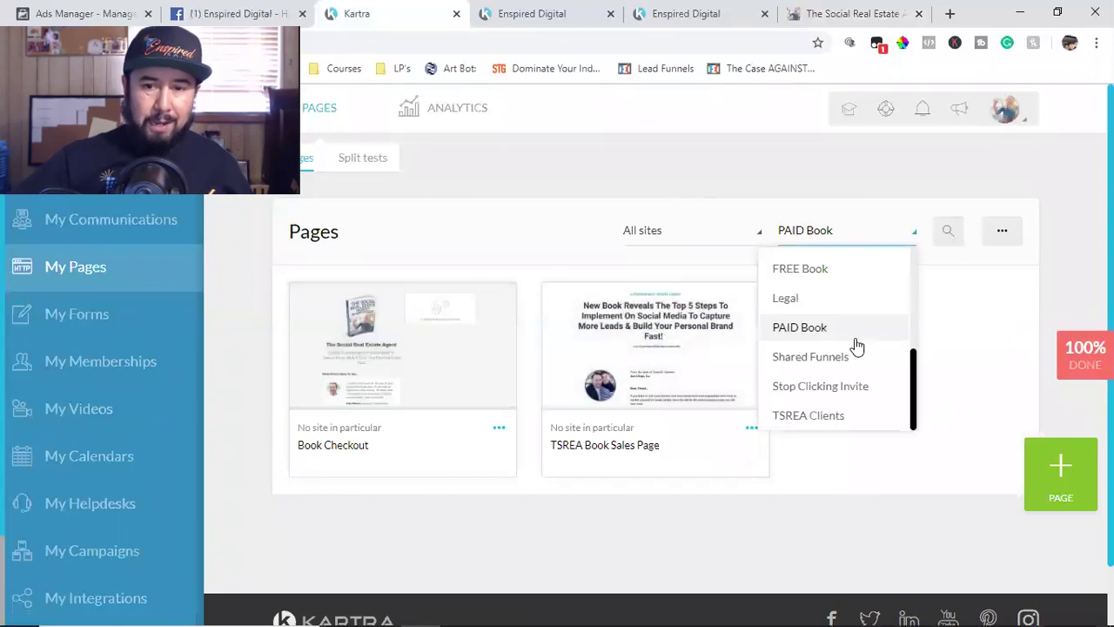
left_click(805, 389)
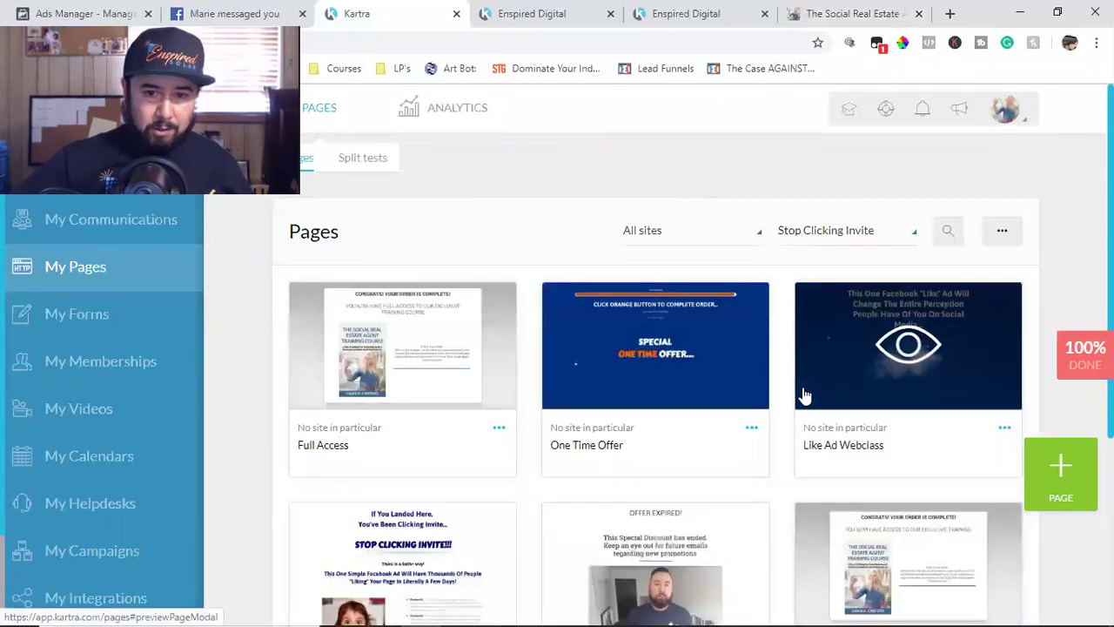
scroll(545, 400, "down", 2)
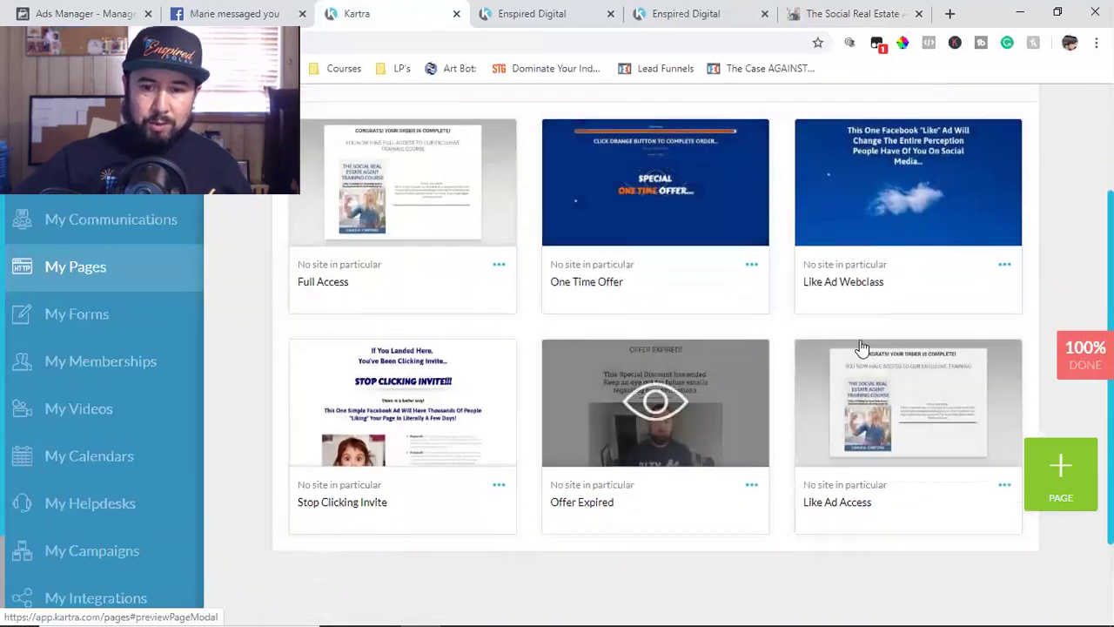
scroll(862, 346, "down", 2)
scroll(910, 388, "up", 4)
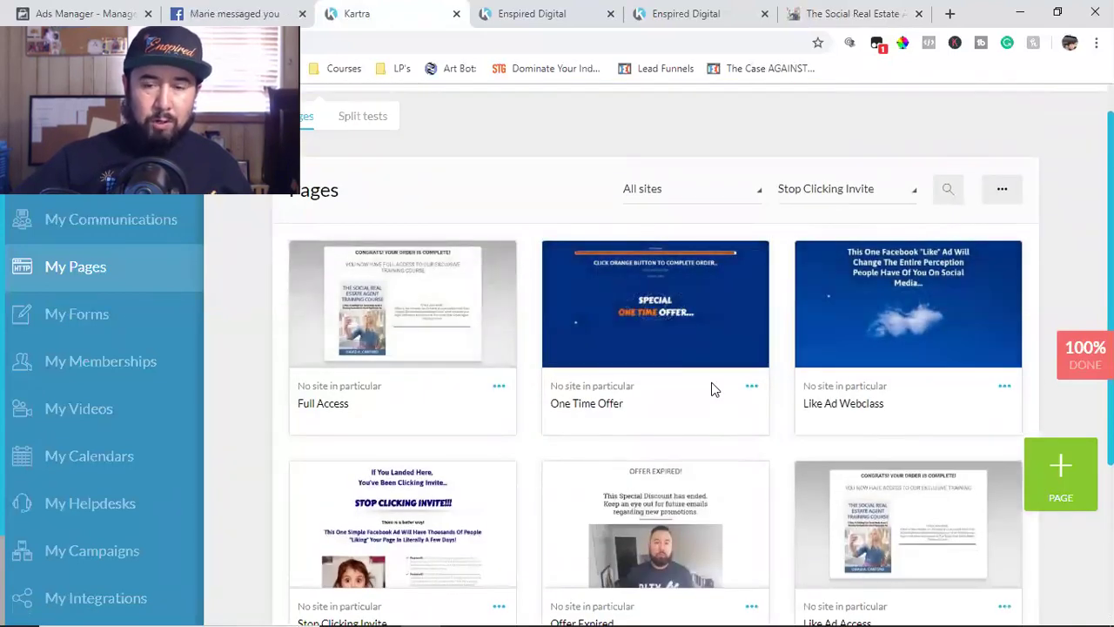
- Filter the pages list by the 4 Day Cash Machine category
left_click(823, 190)
scroll(840, 284, "up", 5)
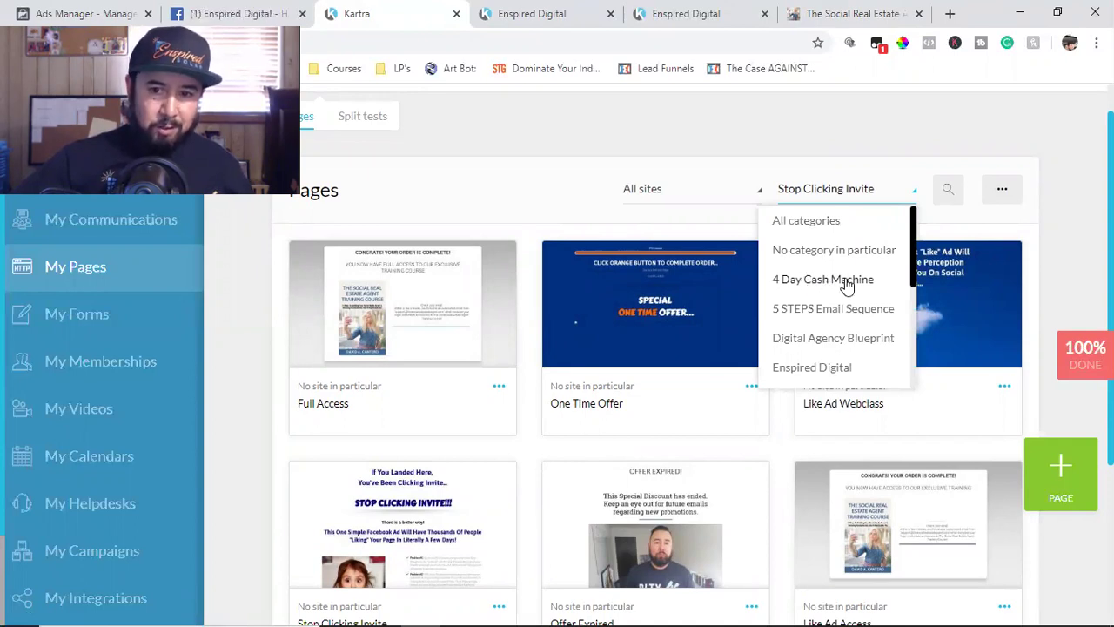
left_click(845, 279)
scroll(845, 279, "down", 1)
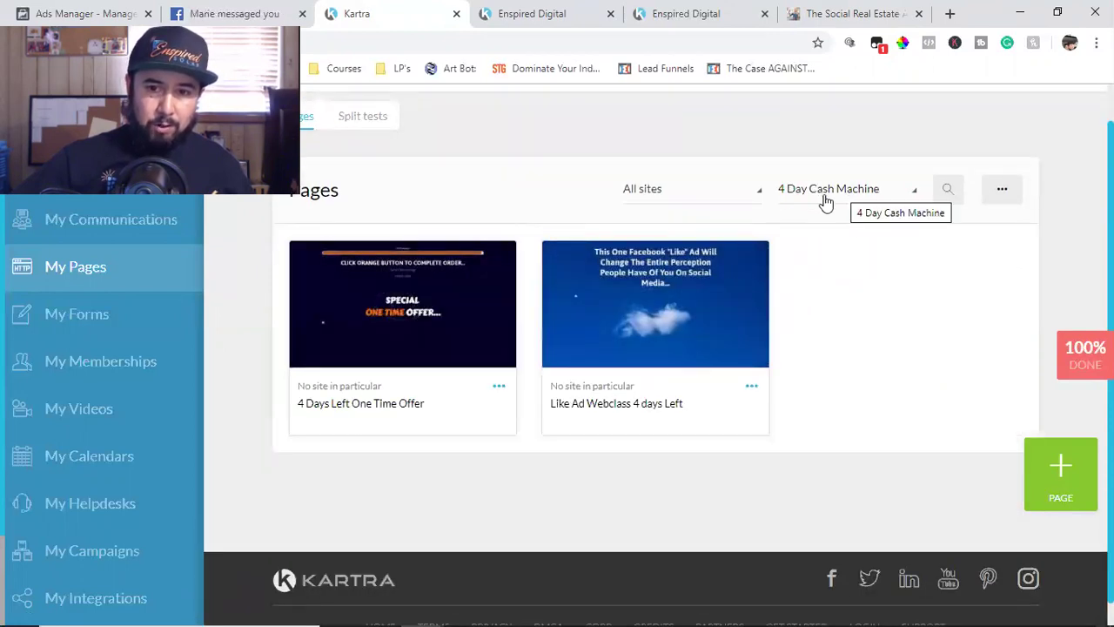
- Open the 4 Days Left One Time Offer page for editing in the page builder, keeping its name and category
left_click(502, 389)
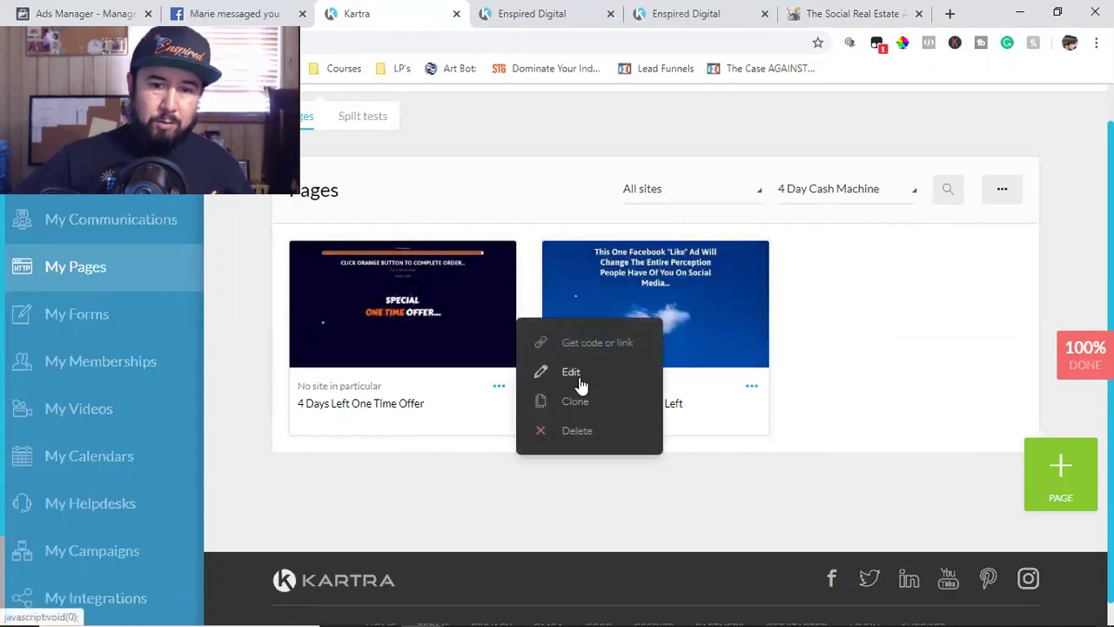
left_click(580, 384)
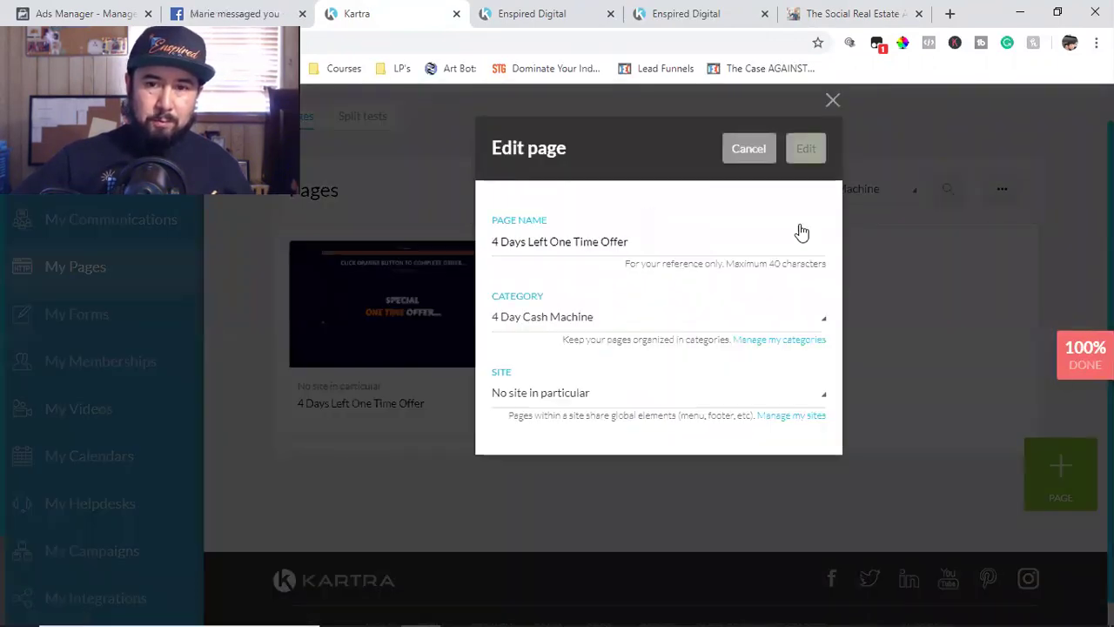
left_click(808, 150)
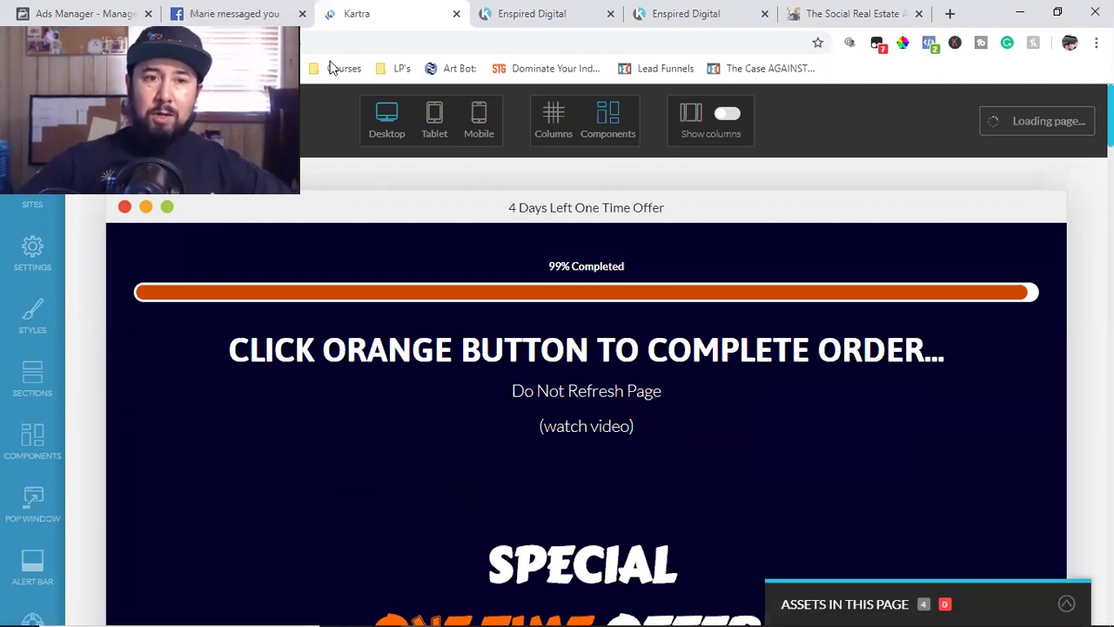
- Open the page's SEO parameters and highlight the page title text
left_click(32, 250)
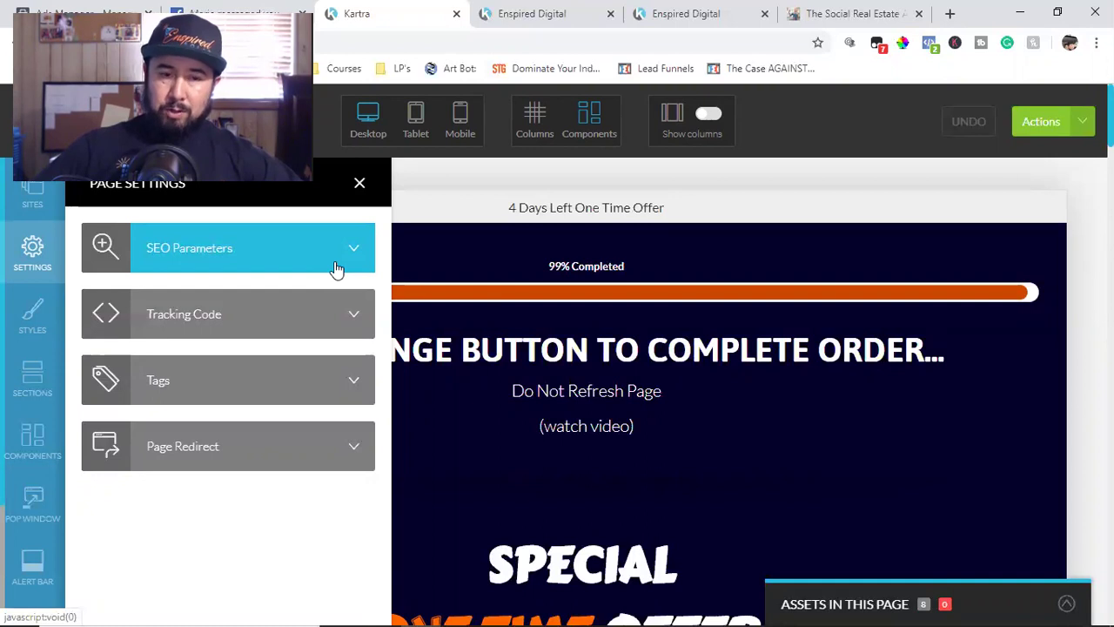
left_click(248, 252)
triple_click(112, 252)
double_click(113, 251)
triple_click(112, 252)
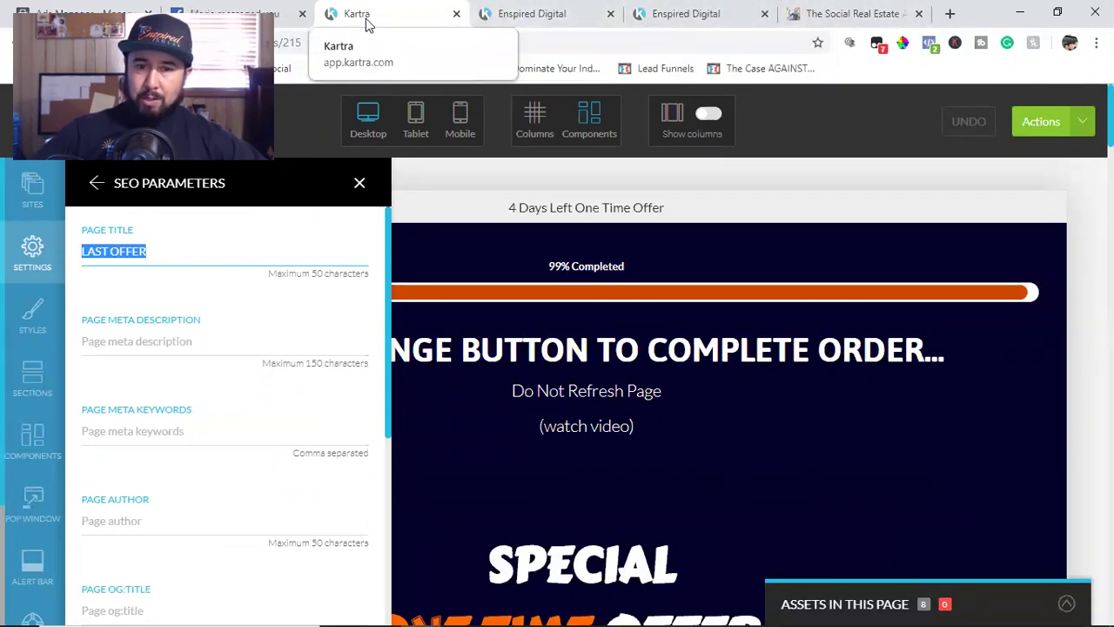
triple_click(132, 251)
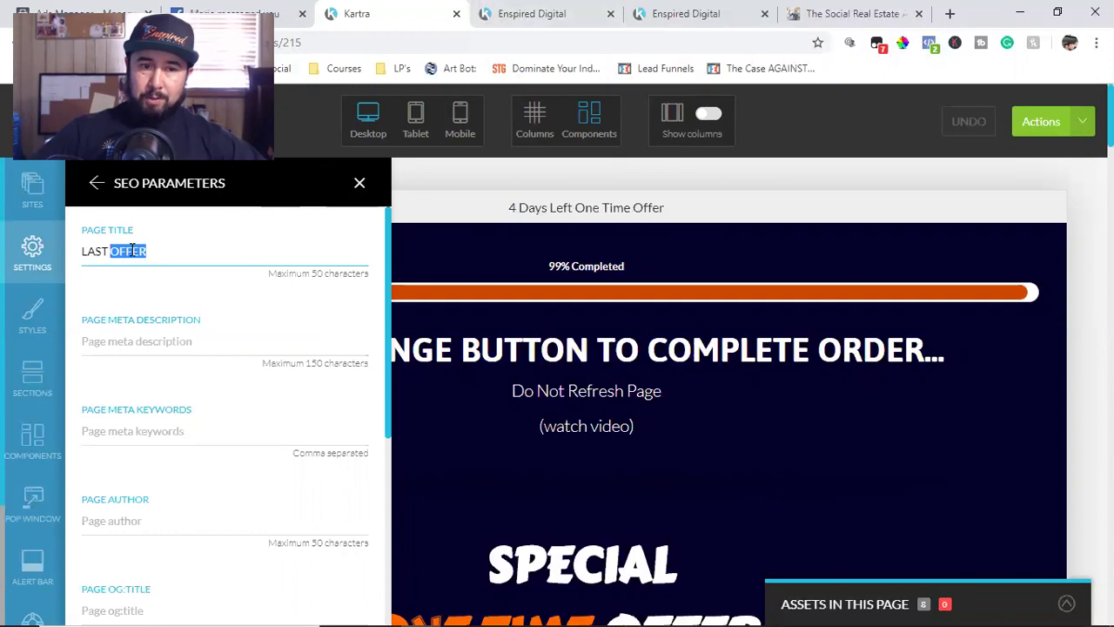
left_click(106, 250)
triple_click(106, 250)
left_click(106, 251)
triple_click(106, 251)
left_click(107, 250)
triple_click(106, 250)
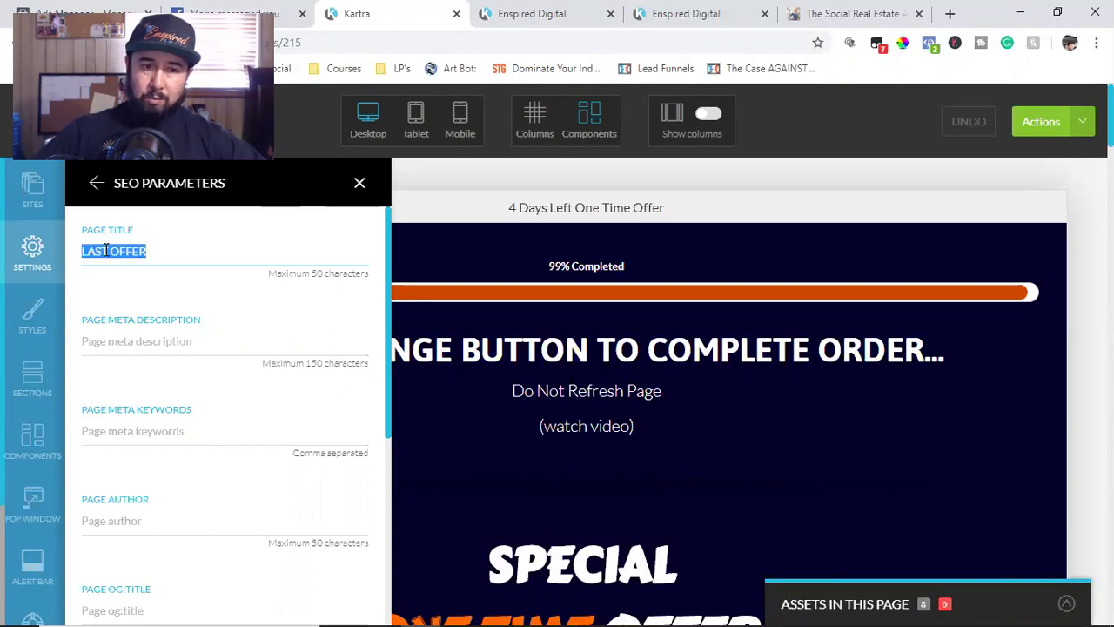
- Review the entire Facebook ads tracking code in the page's tracking code settings, including the ViewContent event script, then close the settings
left_click(95, 183)
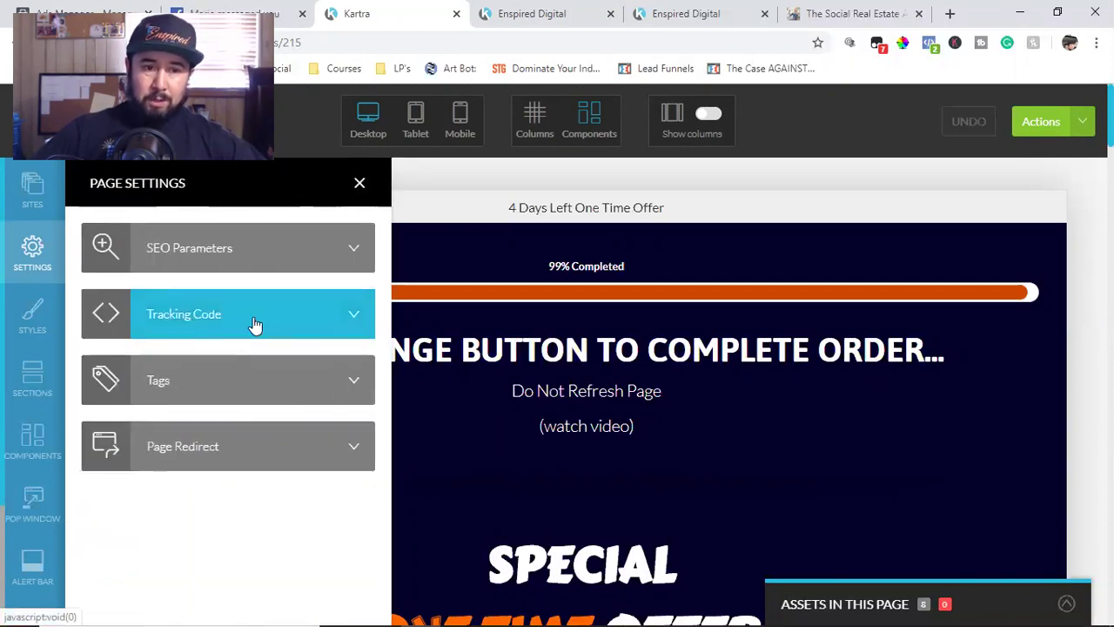
left_click(254, 323)
scroll(255, 365, "down", 3)
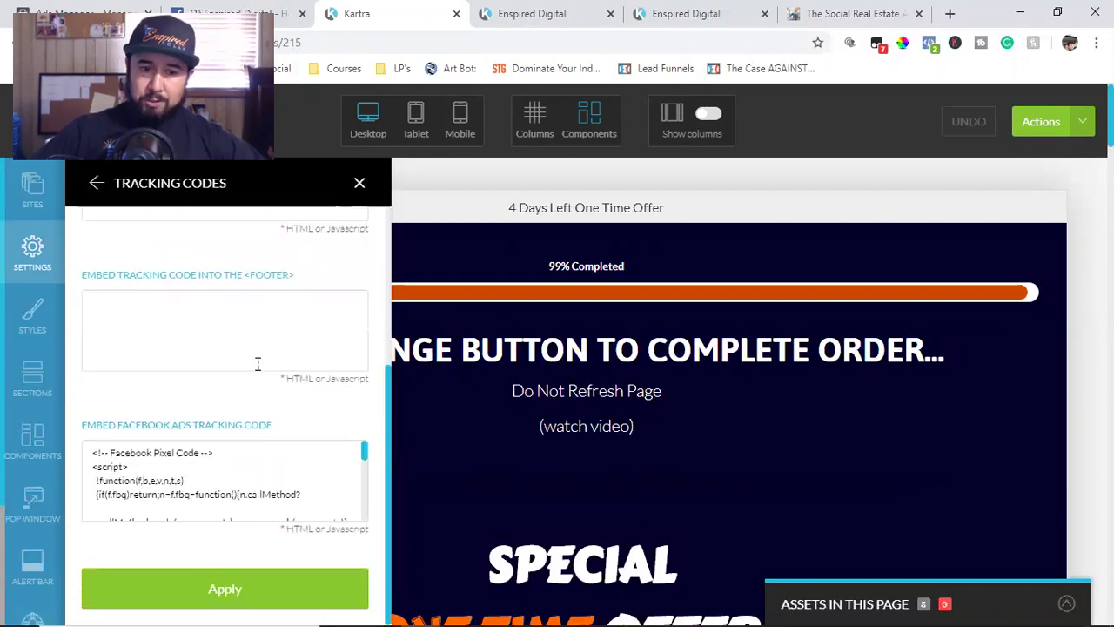
left_click(92, 452)
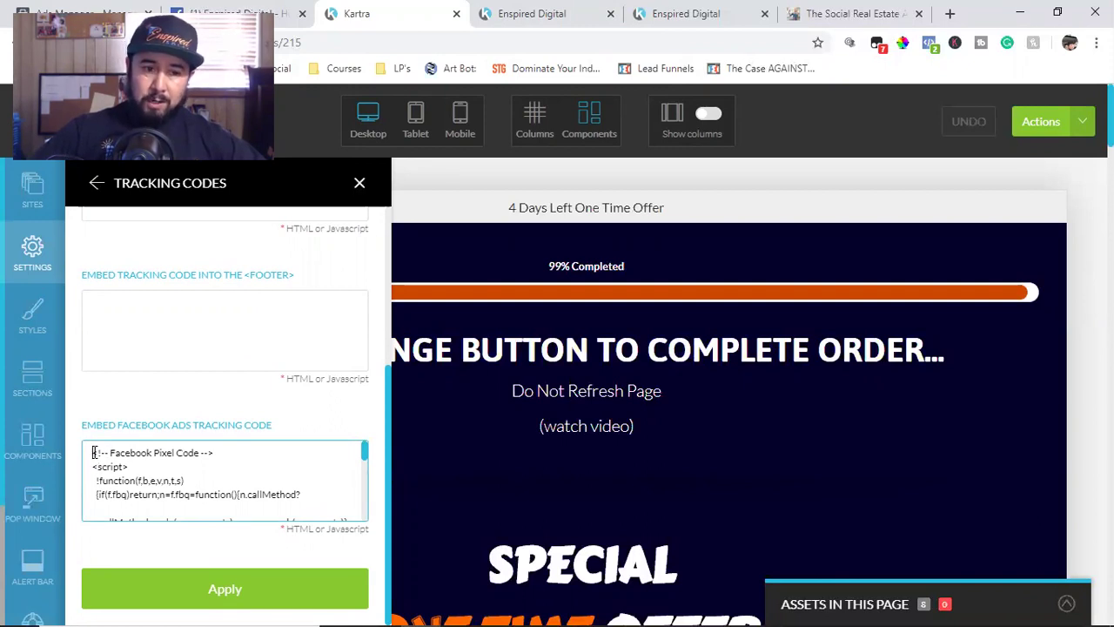
left_click_drag(92, 453, 219, 533)
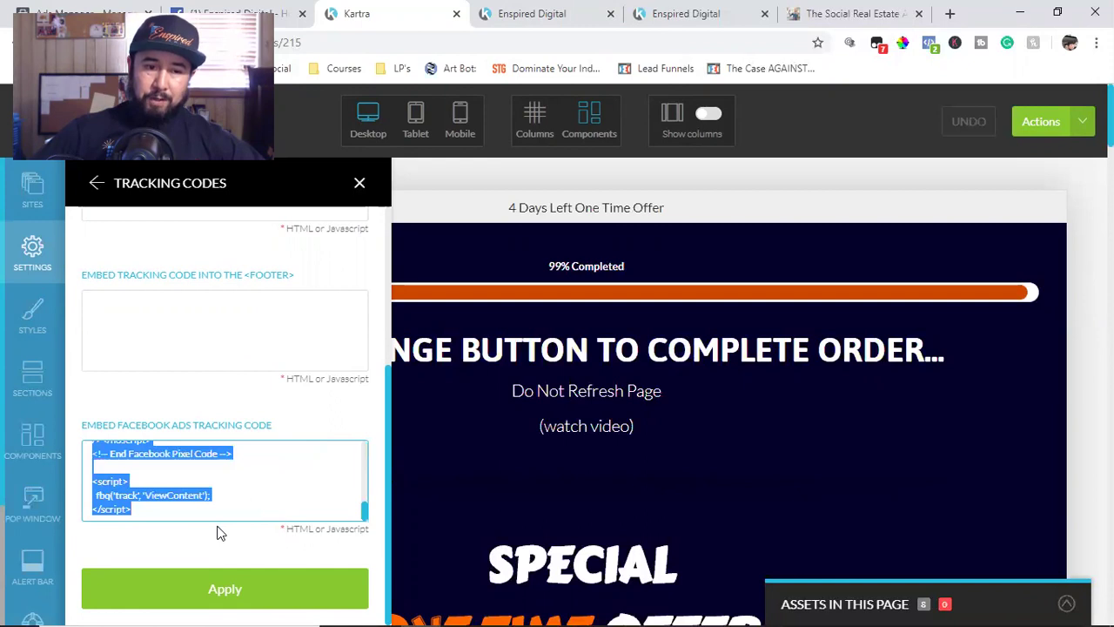
left_click(166, 510)
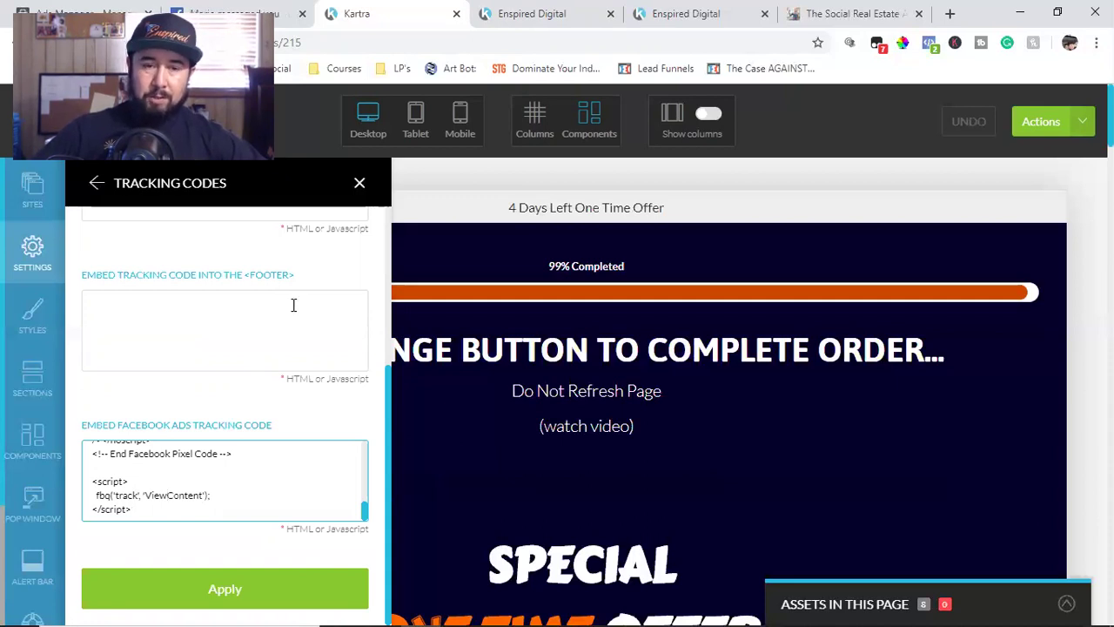
left_click(360, 183)
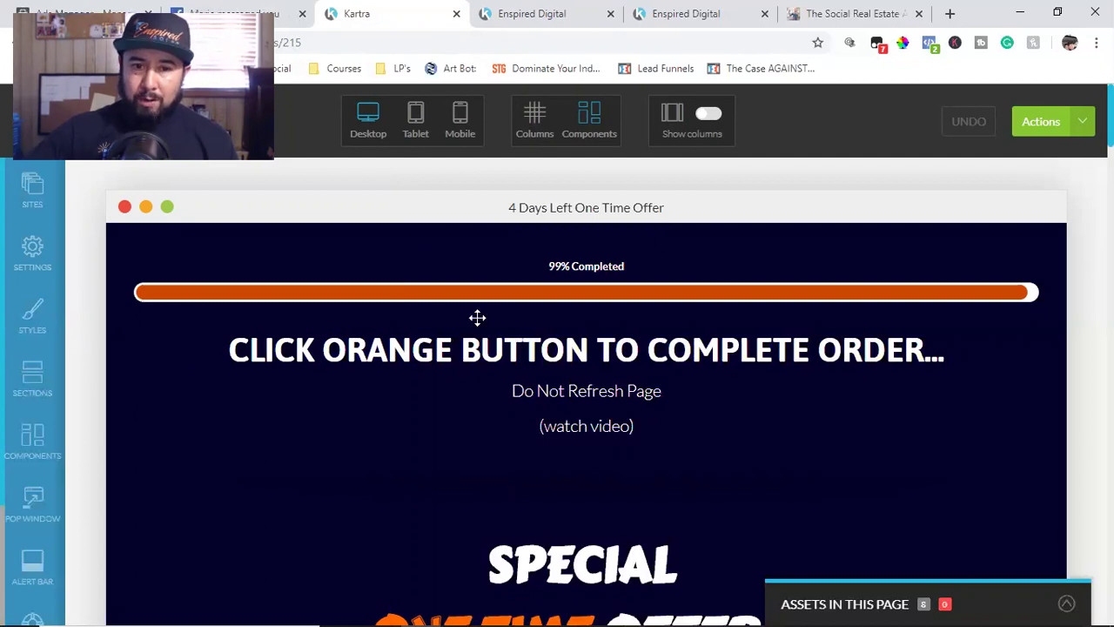
- Reopen the page's tracking code settings and look over the footer and Facebook ads code fields
left_click(30, 260)
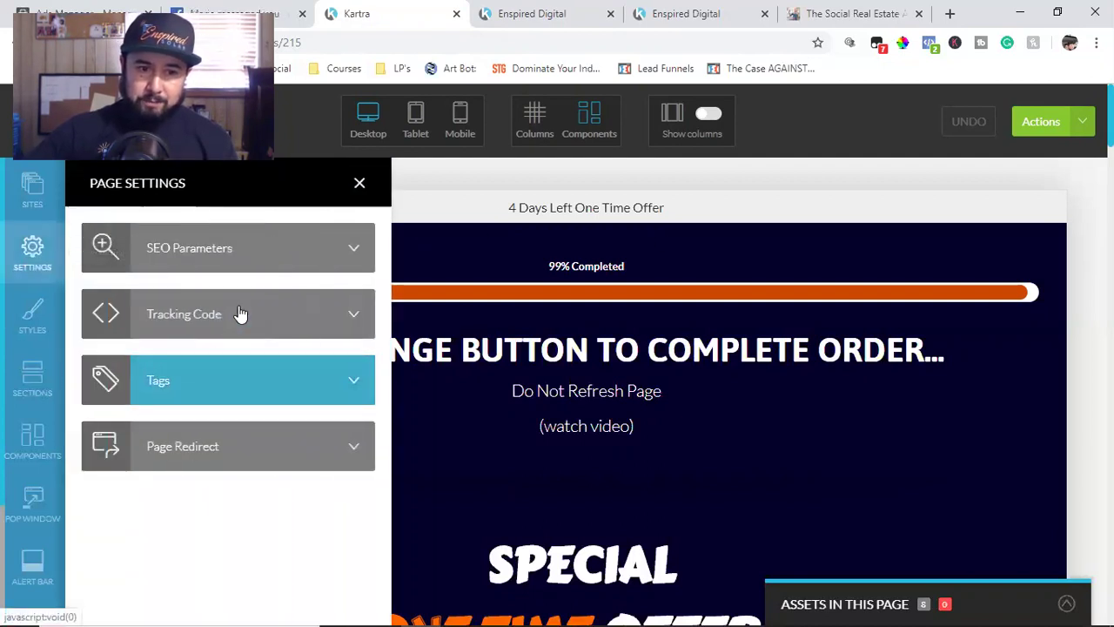
left_click(241, 316)
scroll(187, 470, "down", 3)
scroll(155, 491, "up", 5)
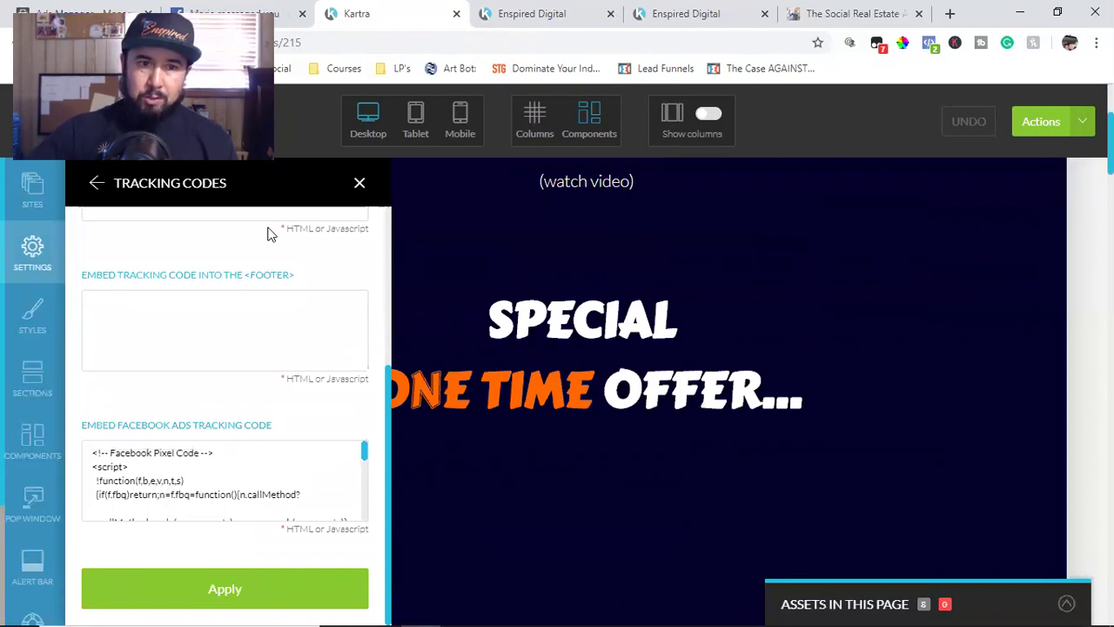
- Switch to Facebook Ads Manager and display the full list of business tools, including Events Manager and Pixels
key("ctrl+1")
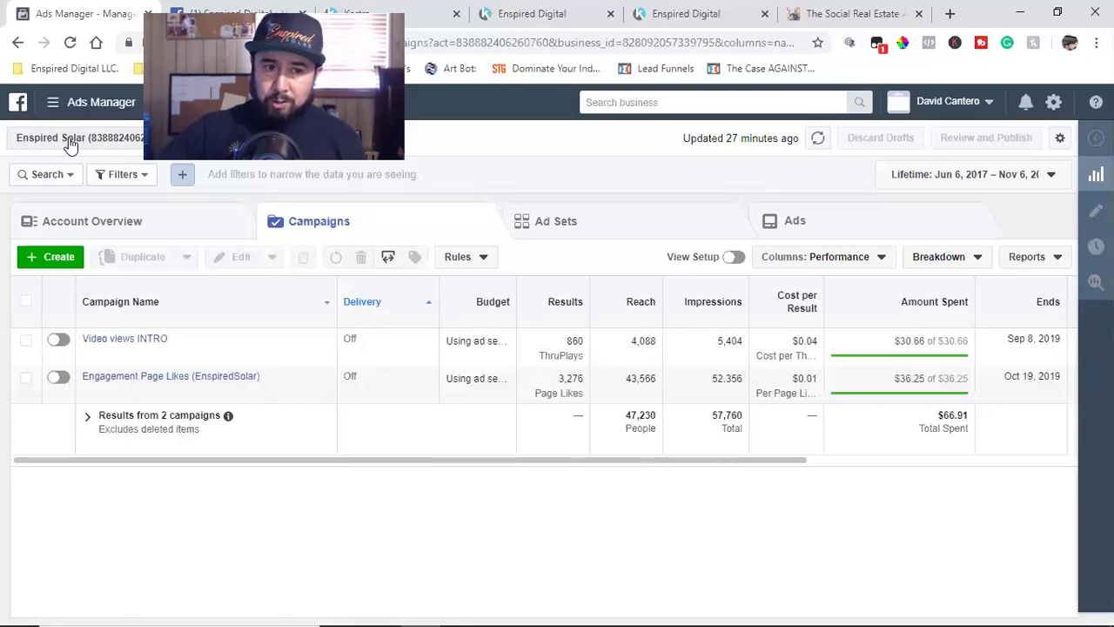
left_click(52, 105)
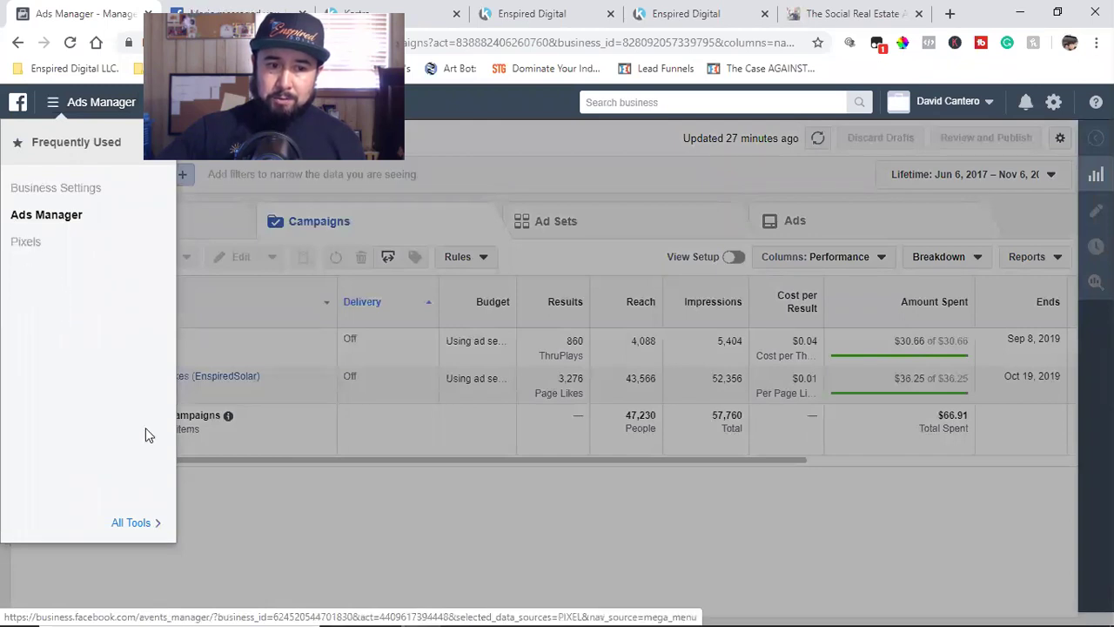
left_click(132, 524)
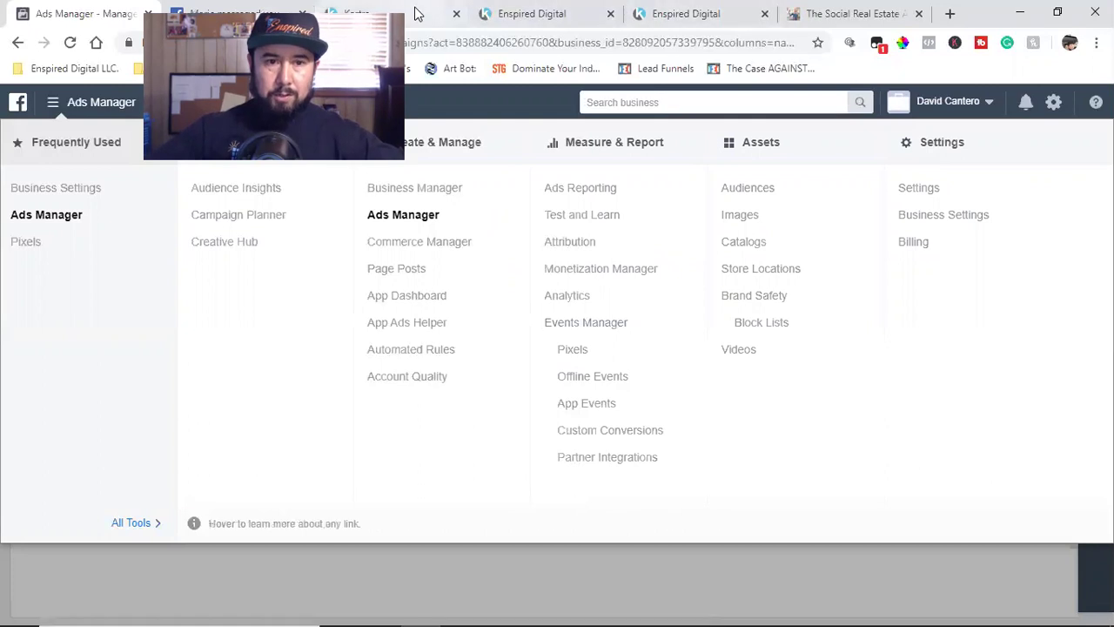
- Open Google Calendar in a new browser tab from the Enspired Digital LLC bookmarks
left_click(949, 14)
left_click(78, 69)
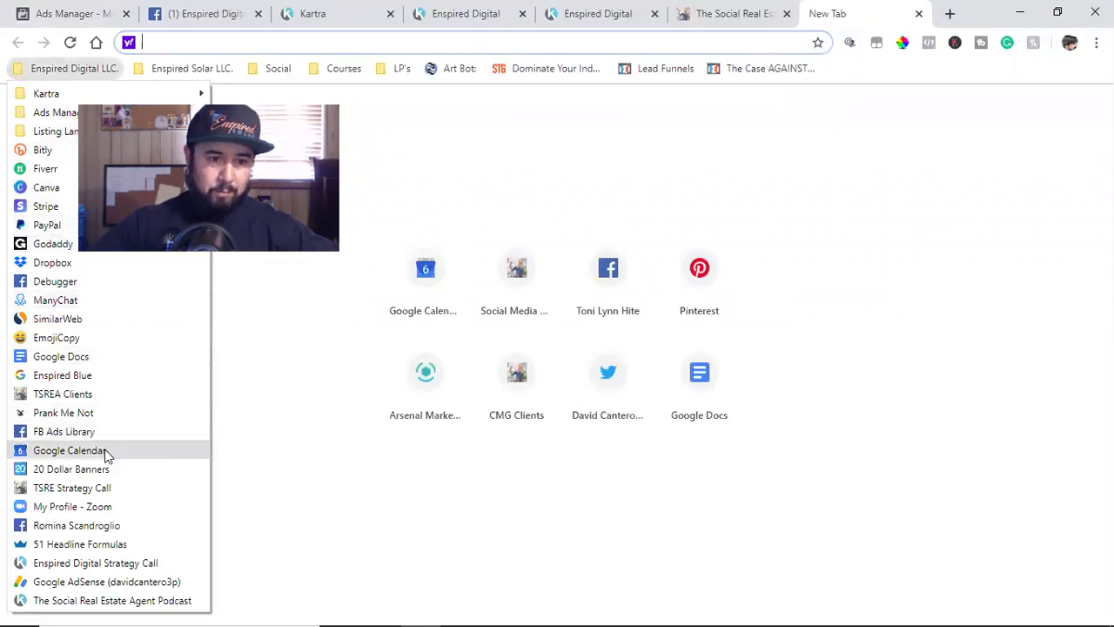
left_click(69, 450)
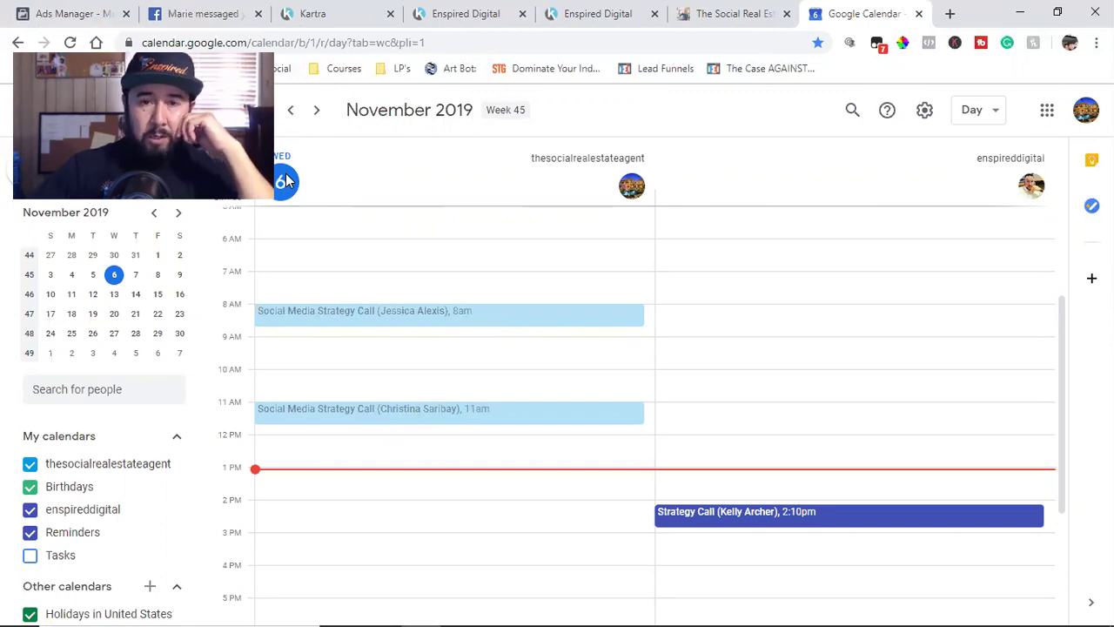
- Switch to the Enspired Digital Facebook page
left_click(235, 14)
left_click(726, 340)
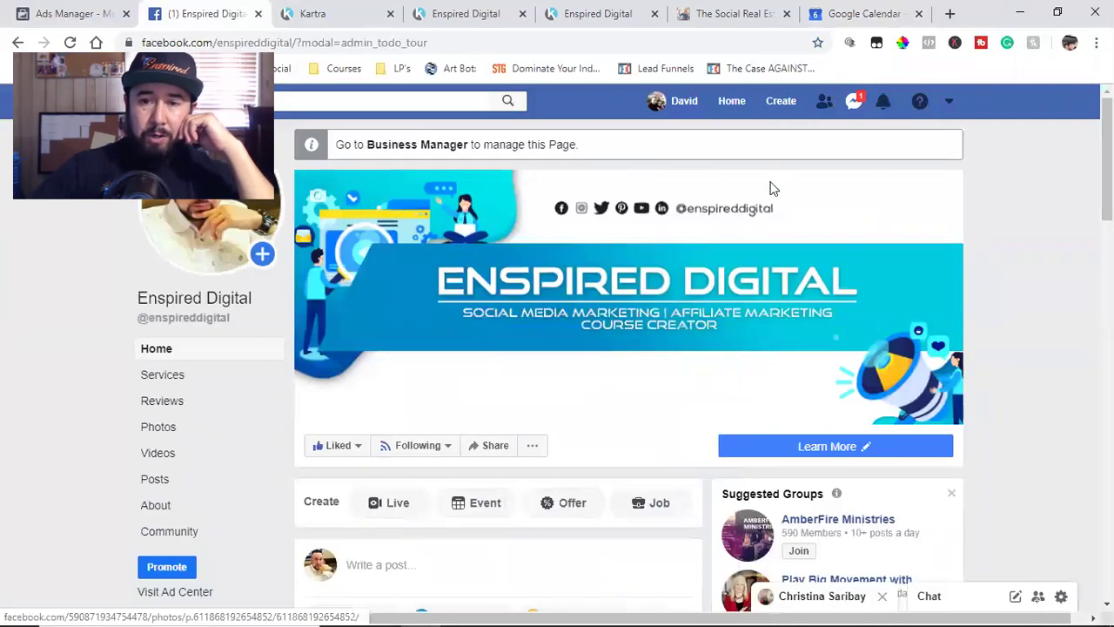
- Browse the Facebook home feed for a sponsored post and open the advertiser's page behind "How the HECK do I get more clients?"
left_click(736, 115)
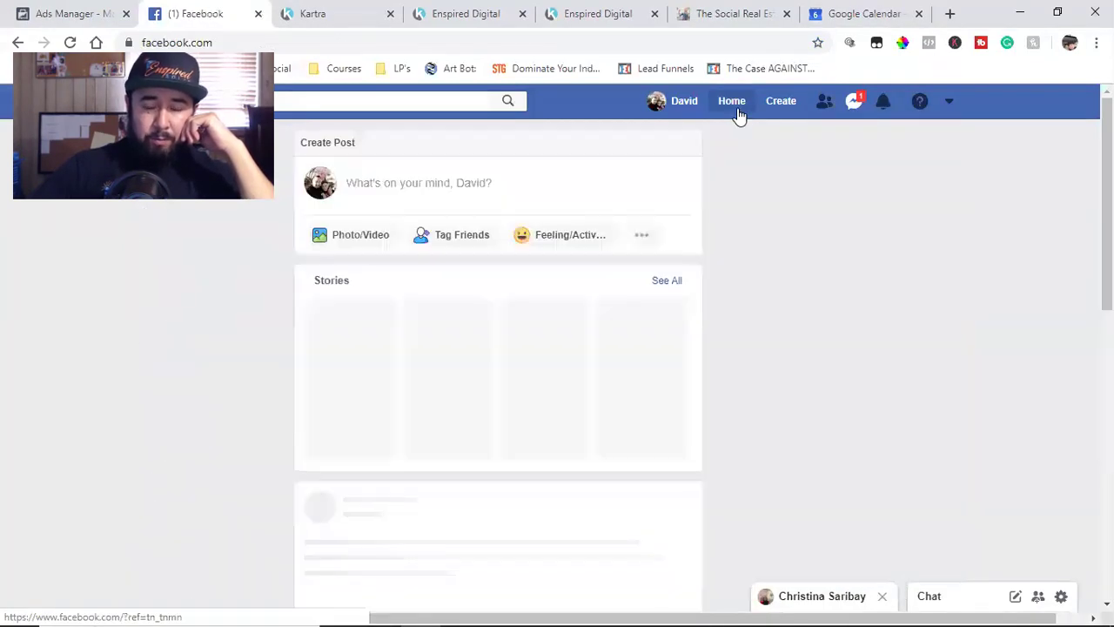
scroll(636, 487, "down", 5)
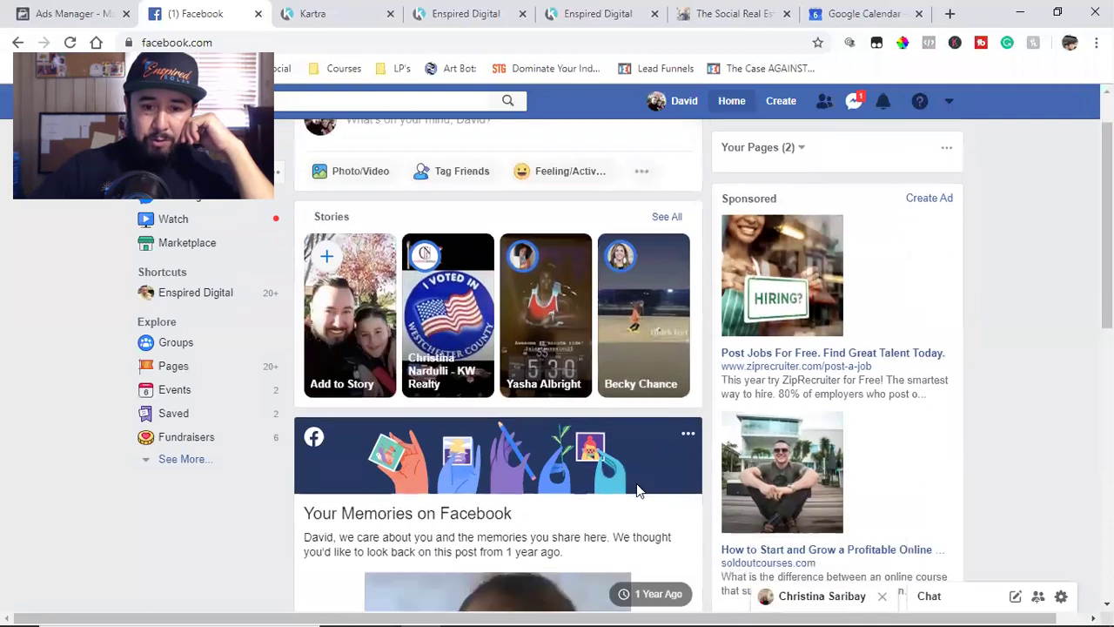
scroll(636, 491, "down", 6)
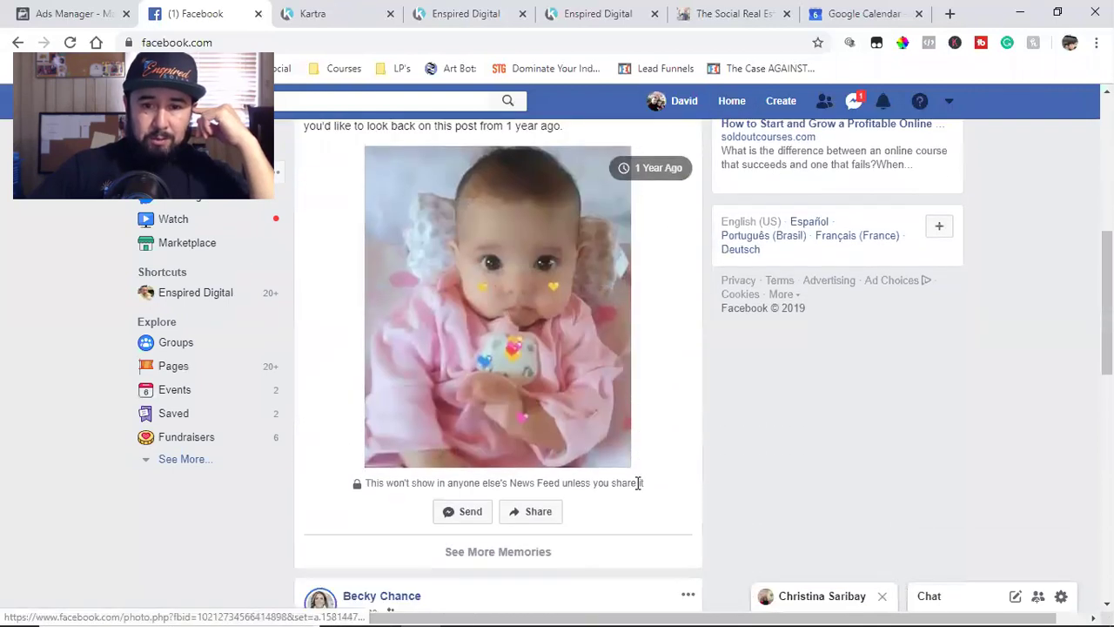
scroll(636, 483, "down", 5)
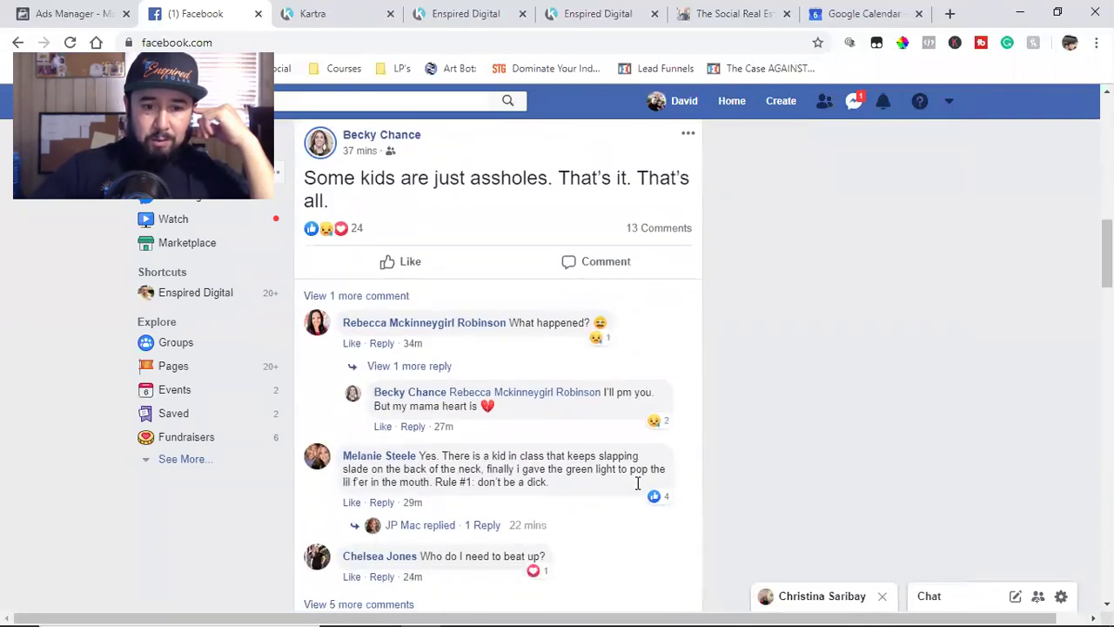
scroll(636, 490, "down", 2)
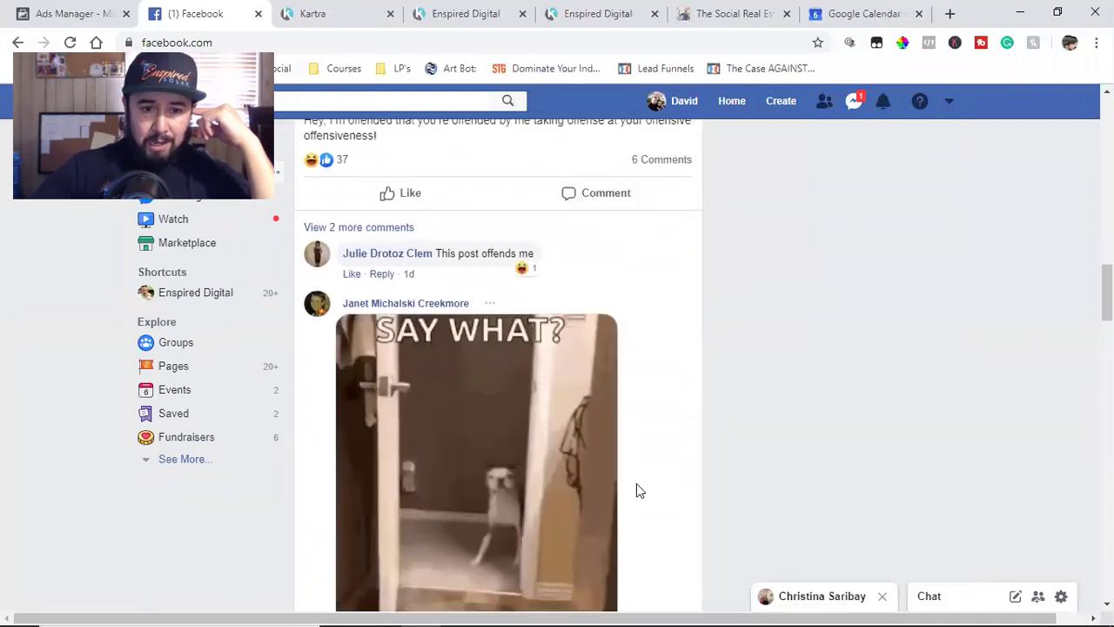
scroll(636, 490, "down", 2)
scroll(636, 490, "down", 11)
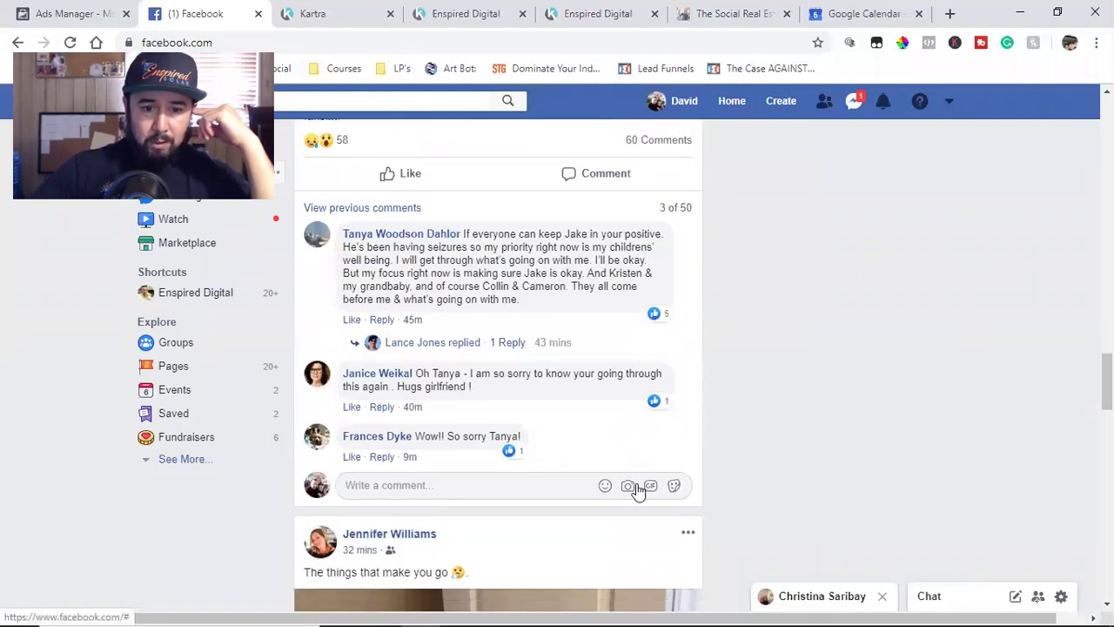
scroll(636, 490, "down", 8)
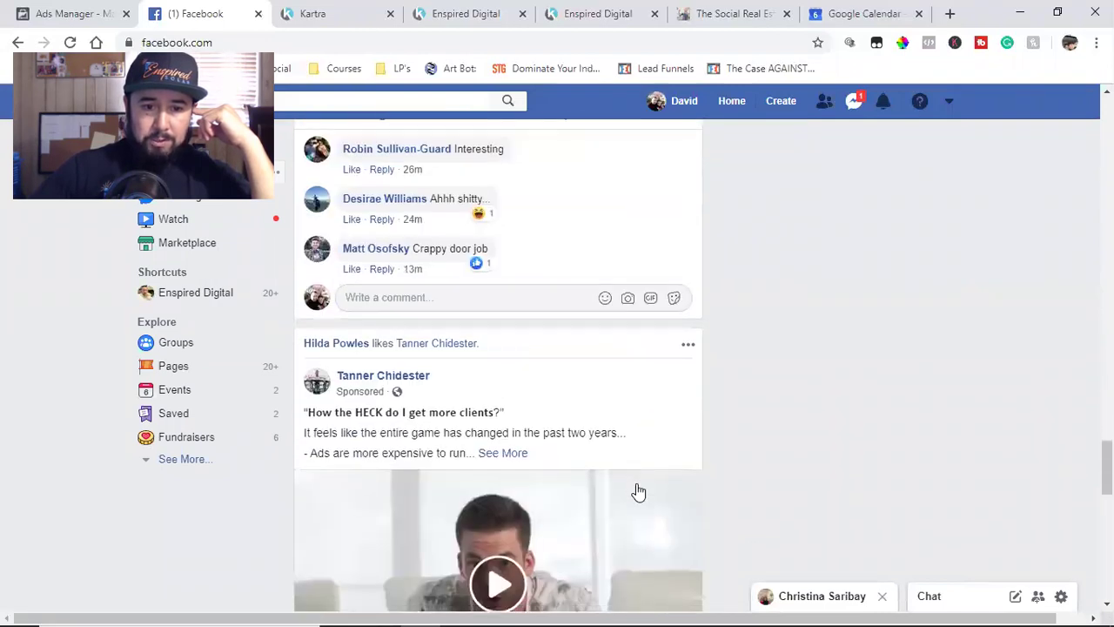
scroll(636, 490, "down", 2)
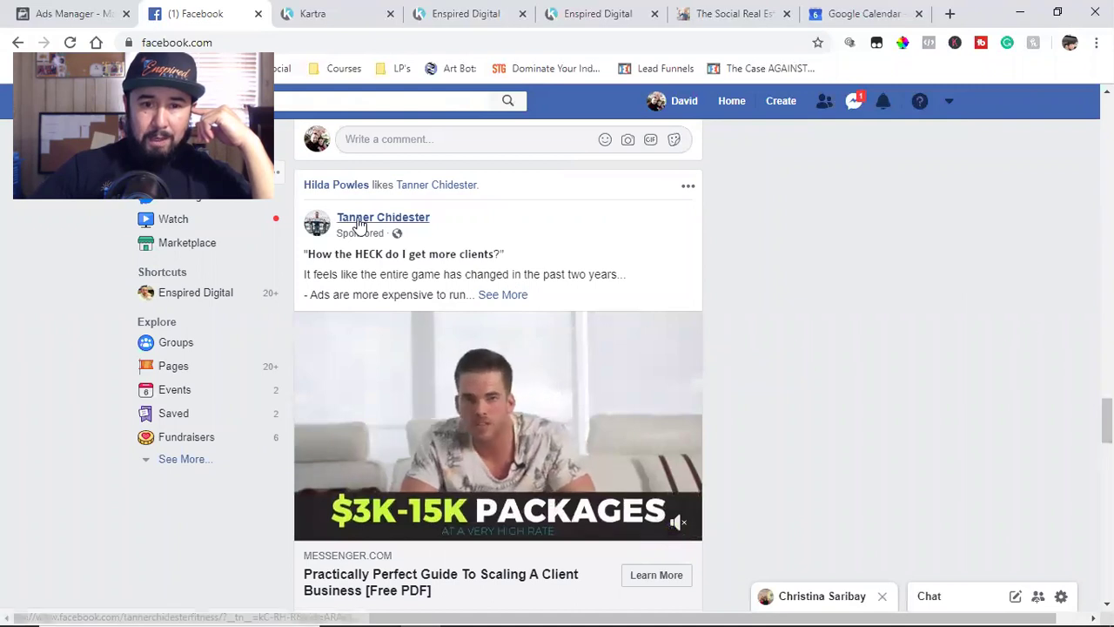
scroll(646, 379, "down", 1)
left_click(646, 378)
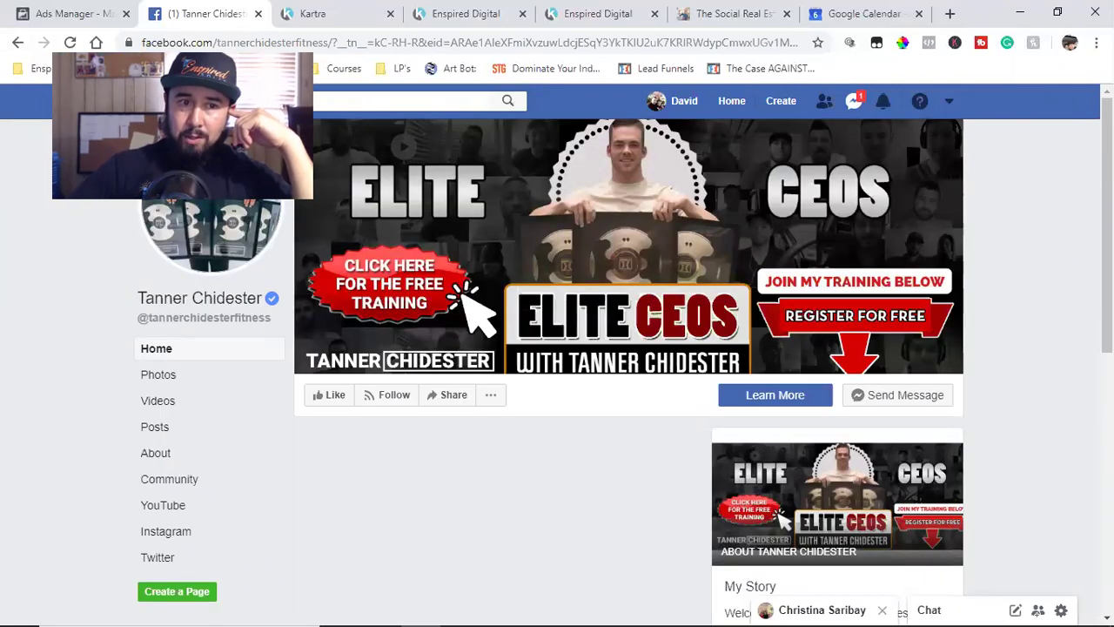
- Return to the news feed, find the North Node Solutions sponsored video ad and open its code2conversions.com landing page
key("alt+Left")
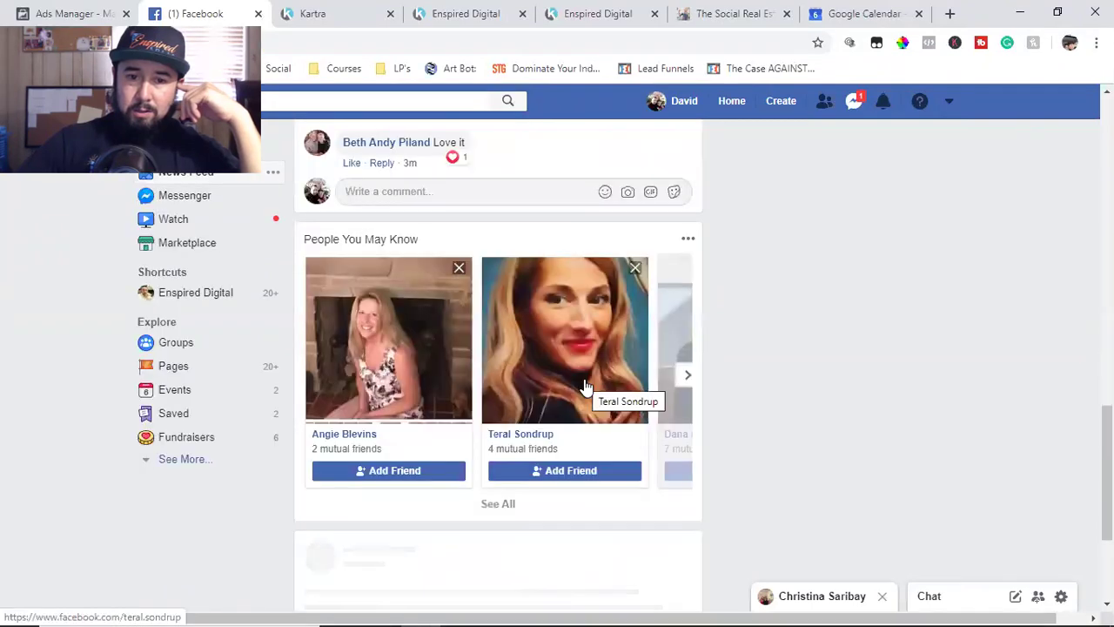
scroll(585, 386, "down", 8)
scroll(586, 386, "down", 12)
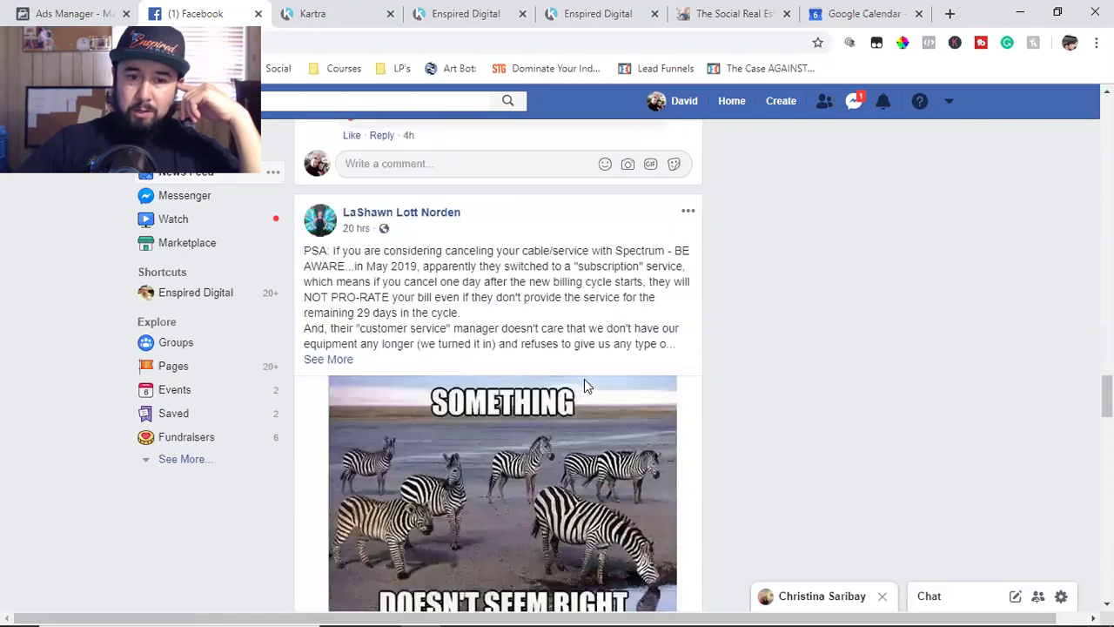
scroll(585, 386, "down", 12)
scroll(586, 386, "down", 10)
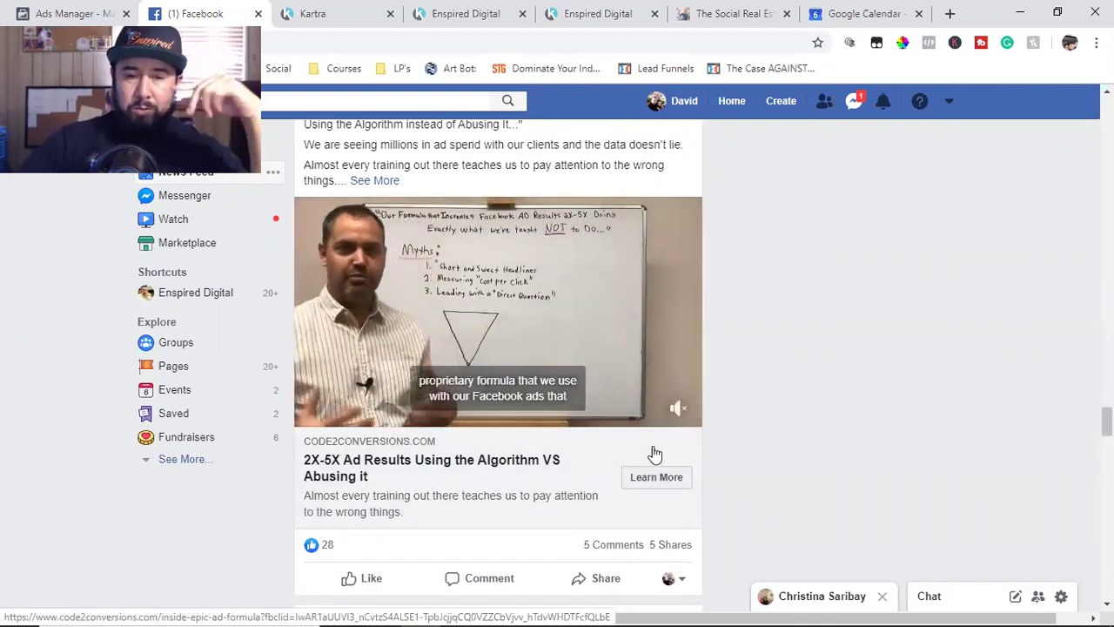
left_click(658, 480)
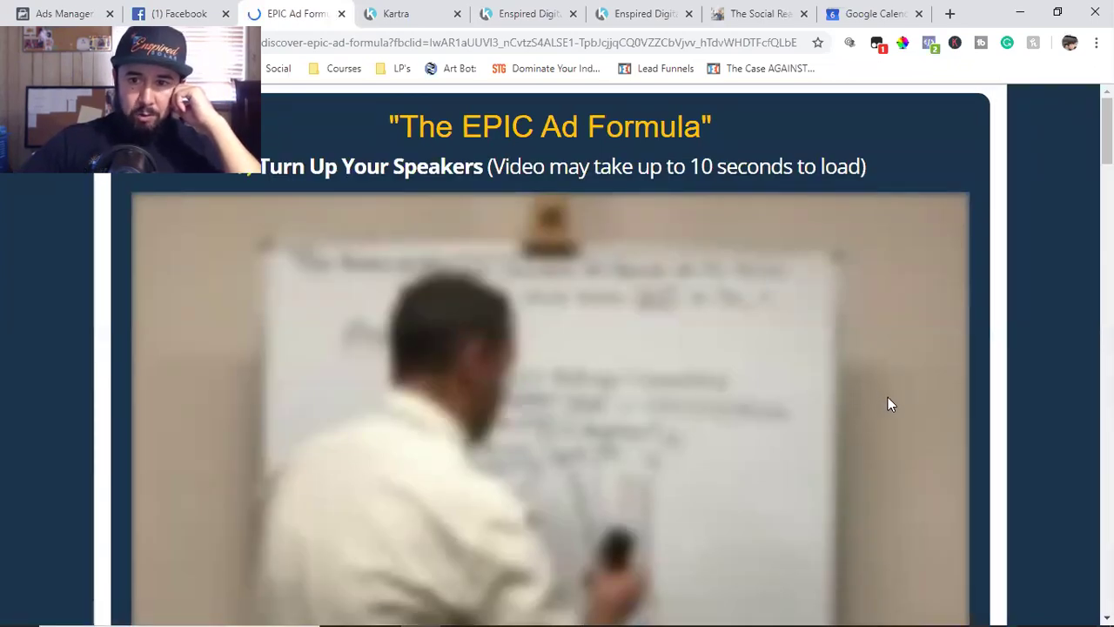
- Check the landing page's pixel events with Facebook Pixel Helper, and look over the sales page down to its order form and footer
left_click(929, 48)
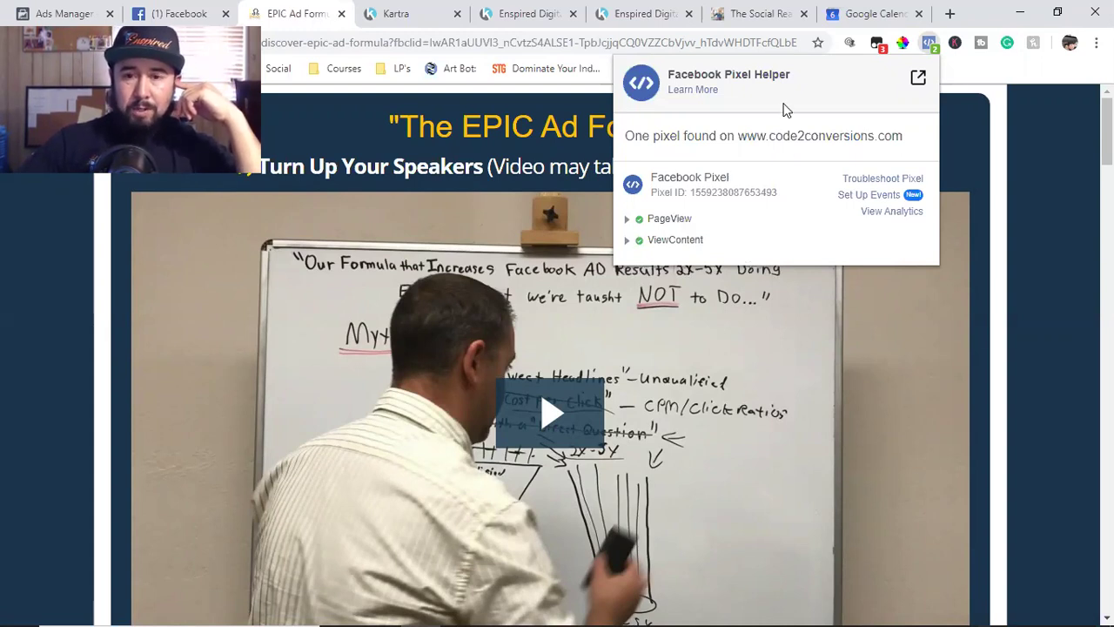
left_click(1021, 294)
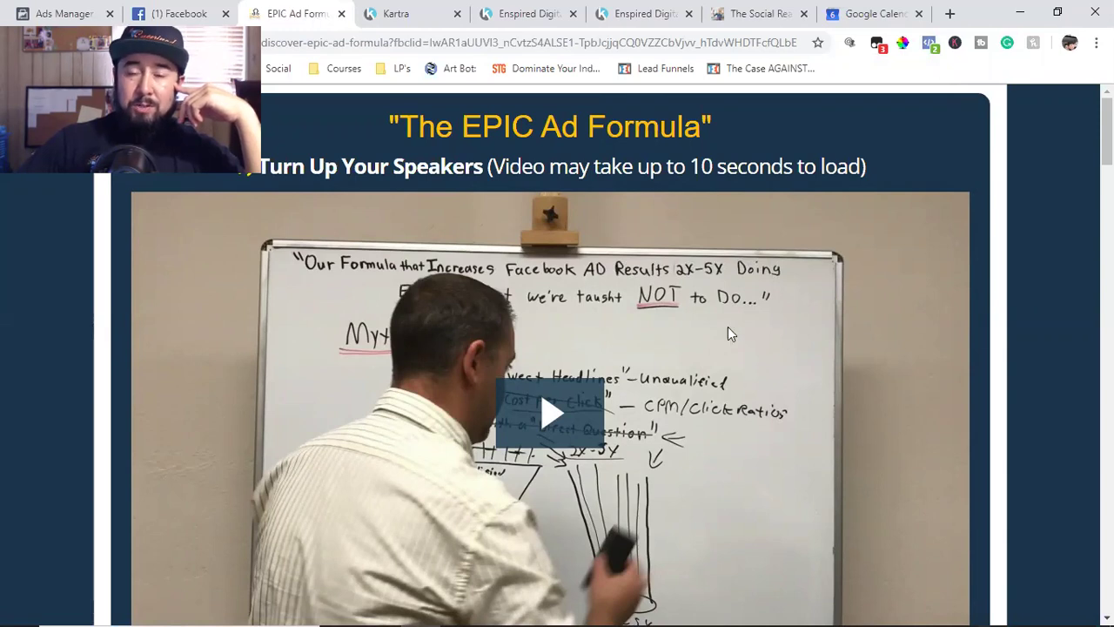
scroll(854, 278, "down", 10)
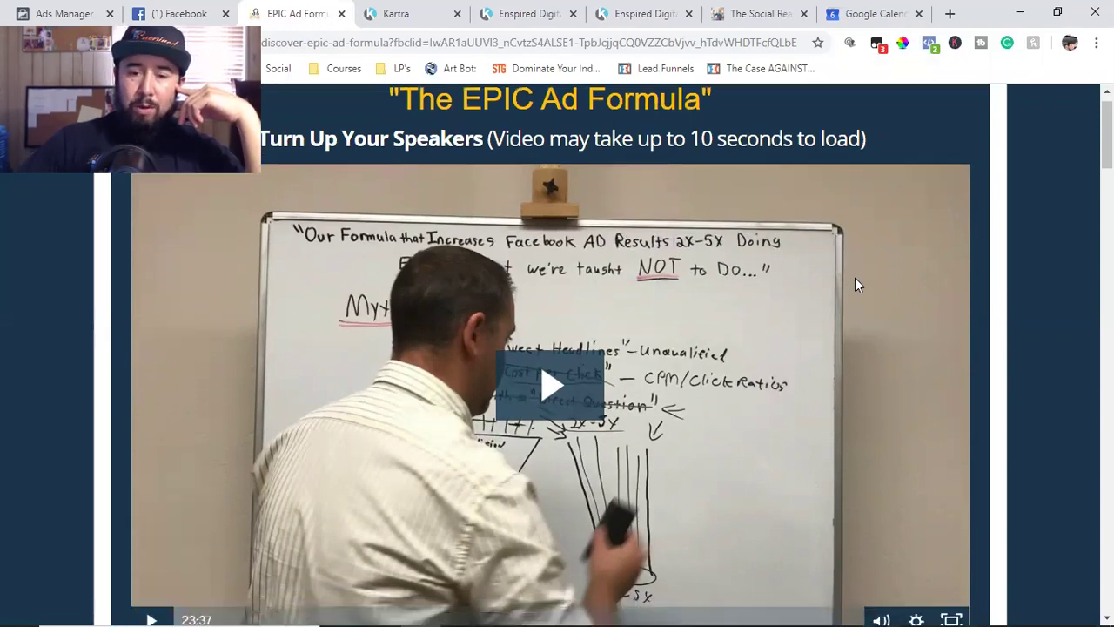
scroll(856, 277, "down", 15)
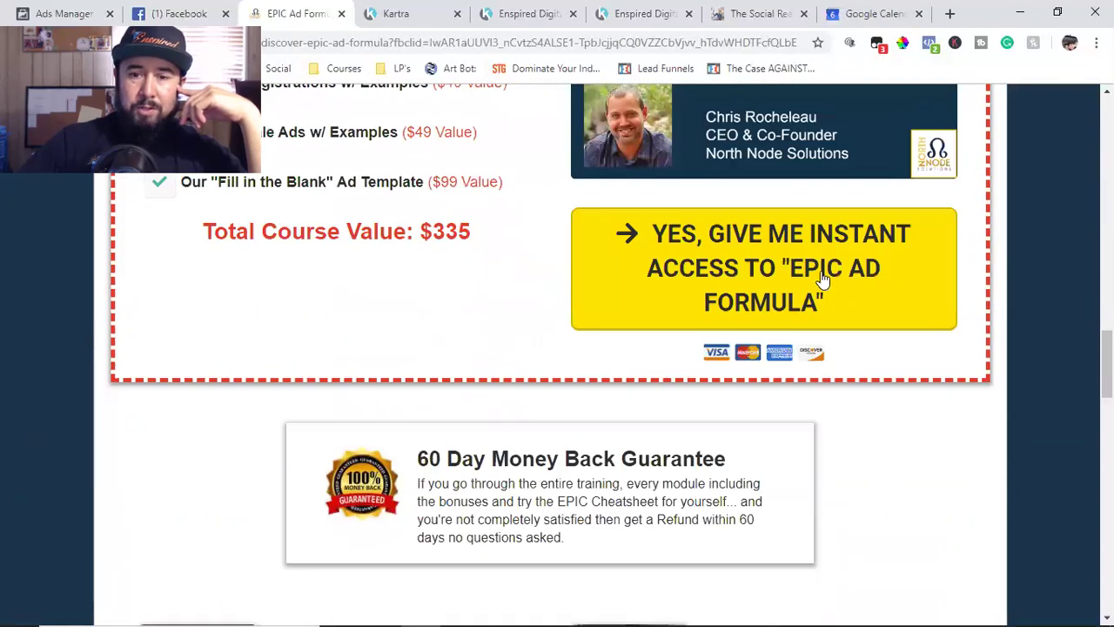
left_click(671, 261)
scroll(671, 262, "down", 6)
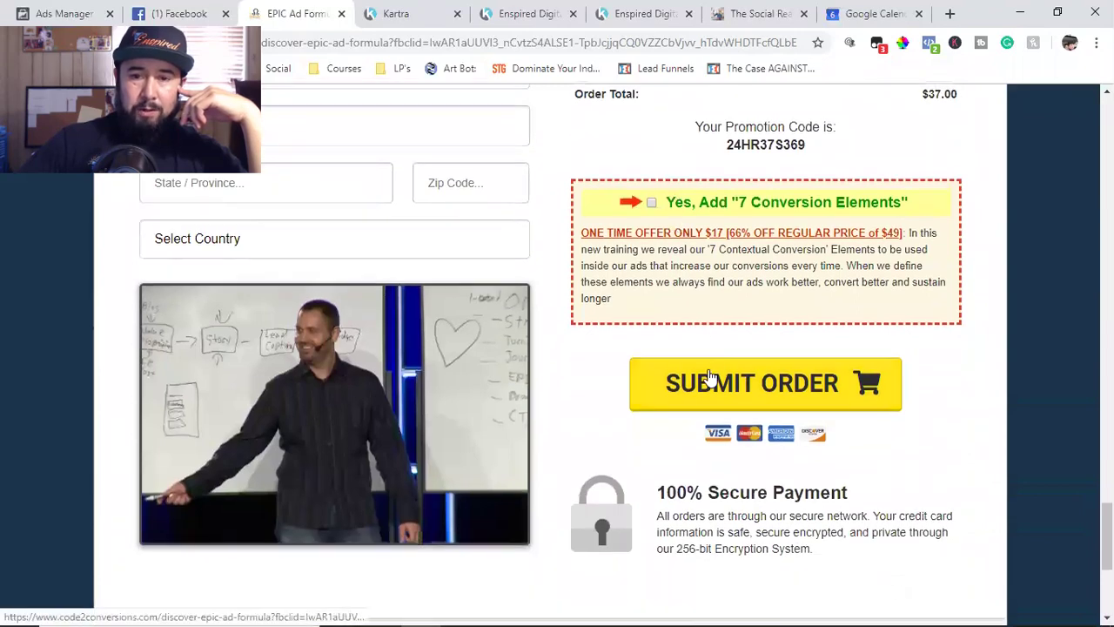
scroll(709, 376, "down", 2)
scroll(709, 377, "down", 2)
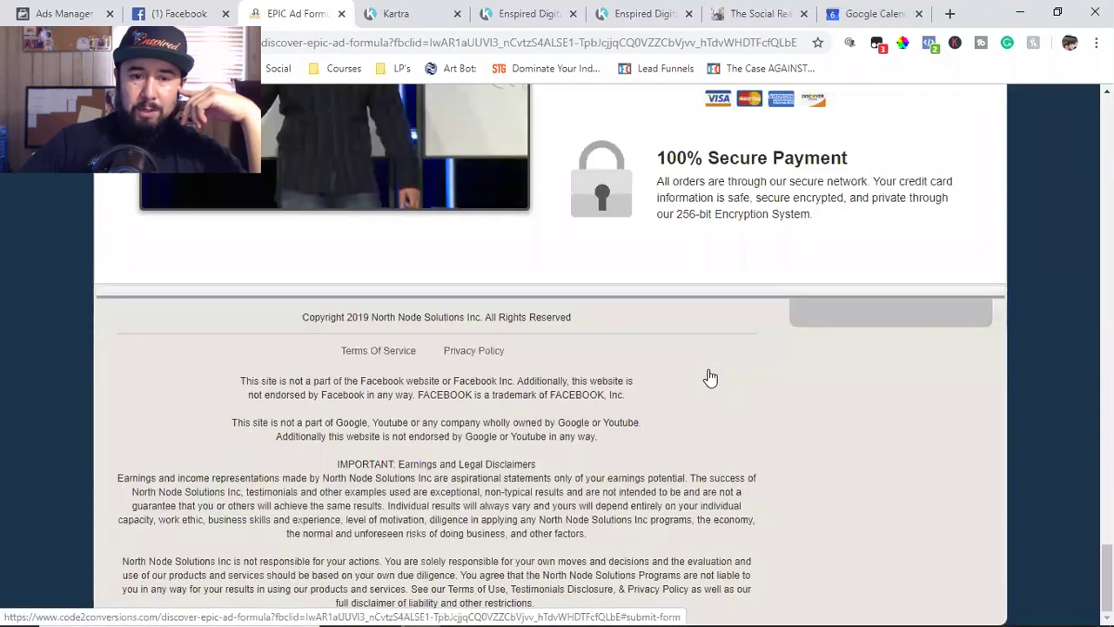
scroll(709, 377, "up", 15)
scroll(709, 377, "up", 5)
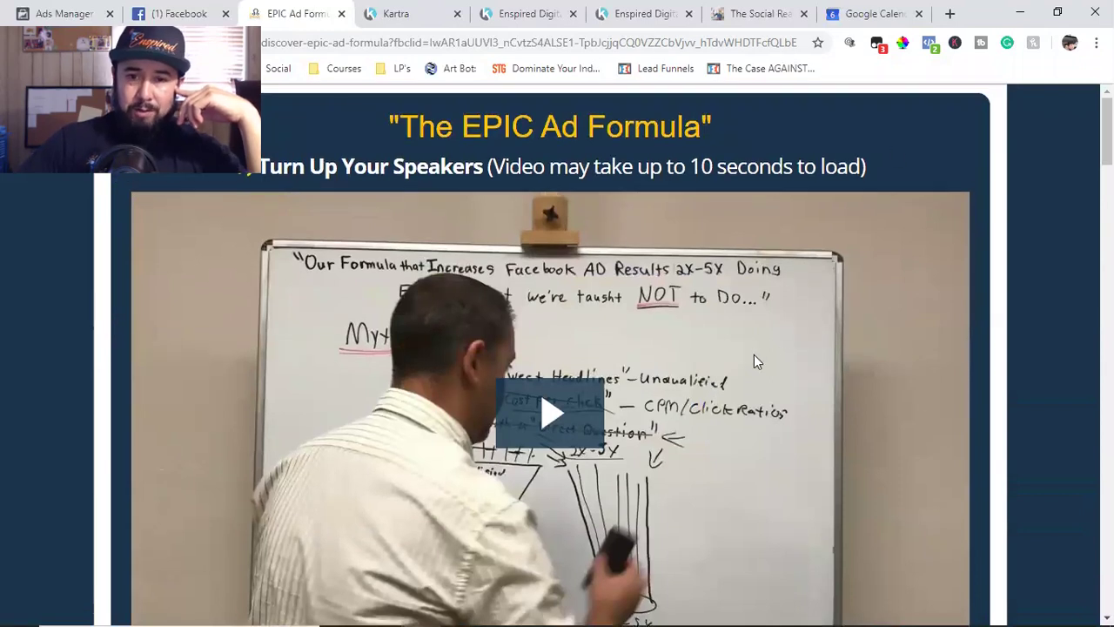
- Follow the "Yes, give me instant access to EPIC Ad Formula" offer beneath the video to the order form
scroll(755, 360, "down", 5)
scroll(722, 368, "up", 3)
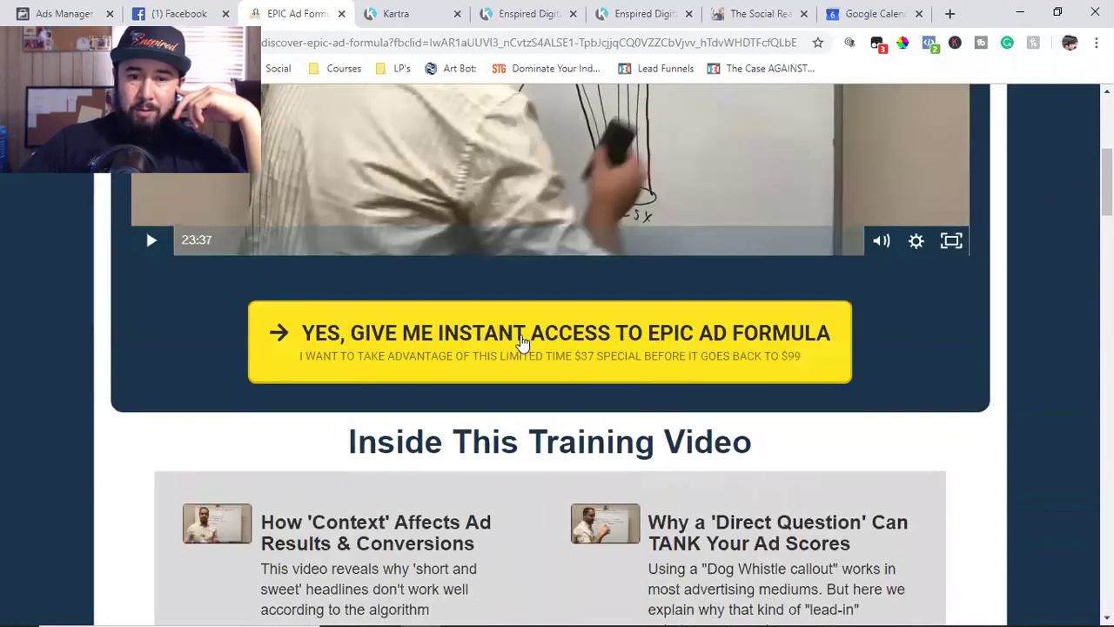
left_click(522, 340)
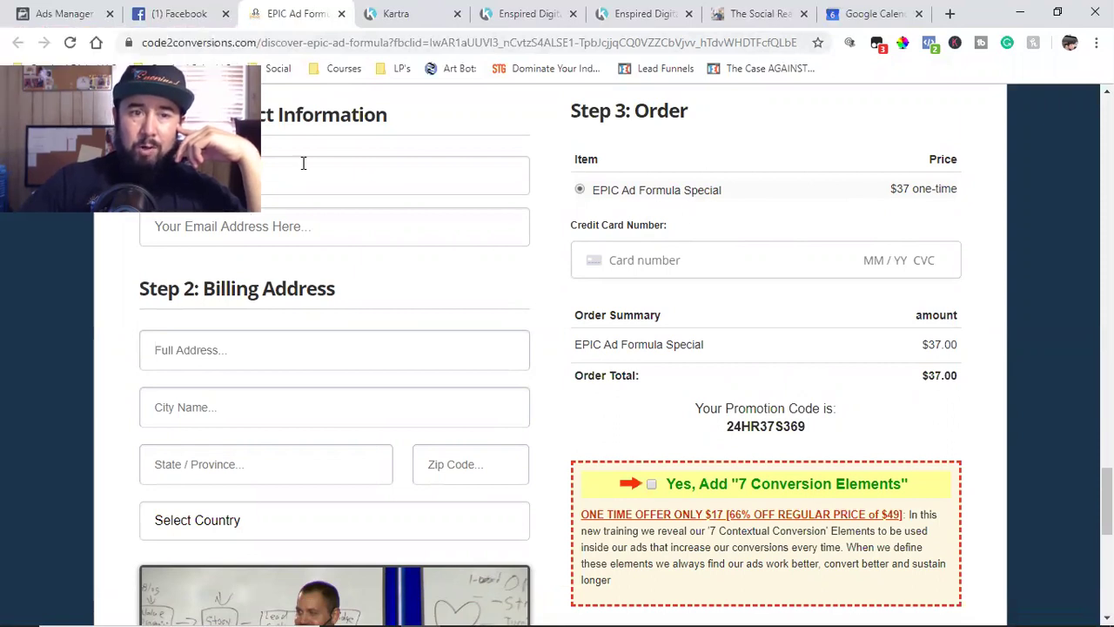
- Revisit the North Node Solutions ad in the Facebook feed, pause its video and go back to the EPIC Ad Formula page
key("ctrl+shift+Tab")
scroll(402, 255, "up", 2)
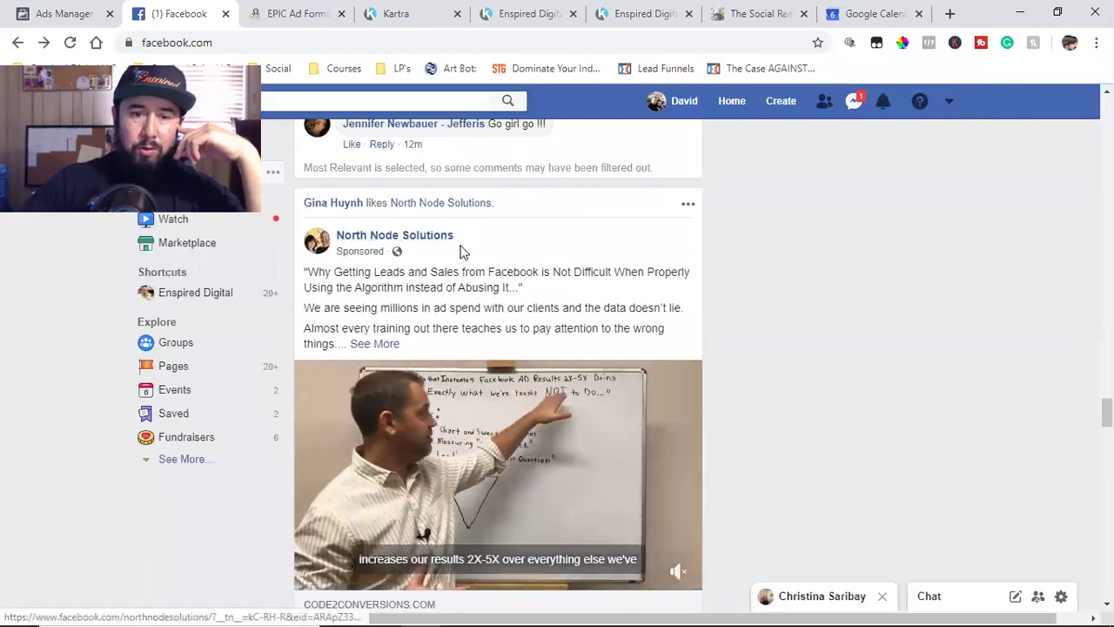
scroll(470, 262, "down", 1)
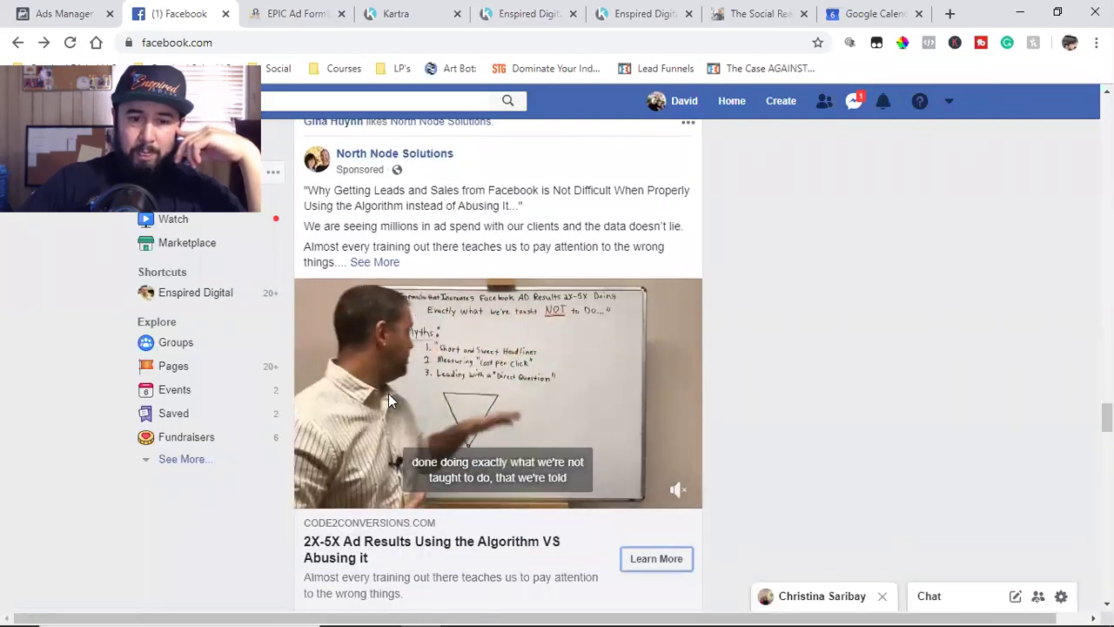
left_click(439, 413)
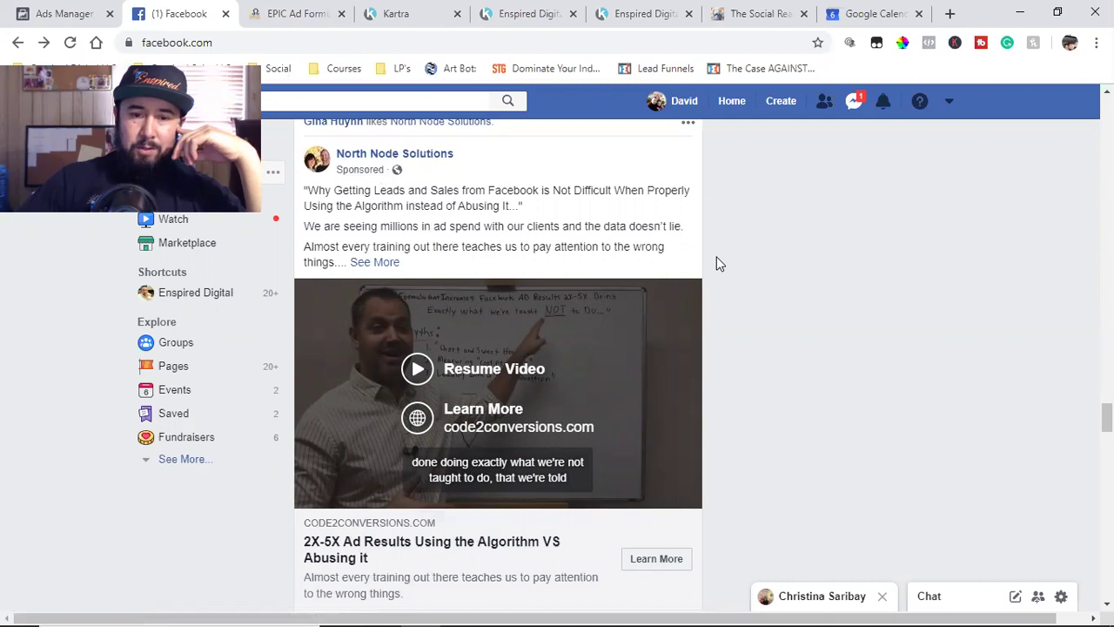
scroll(718, 264, "down", 1)
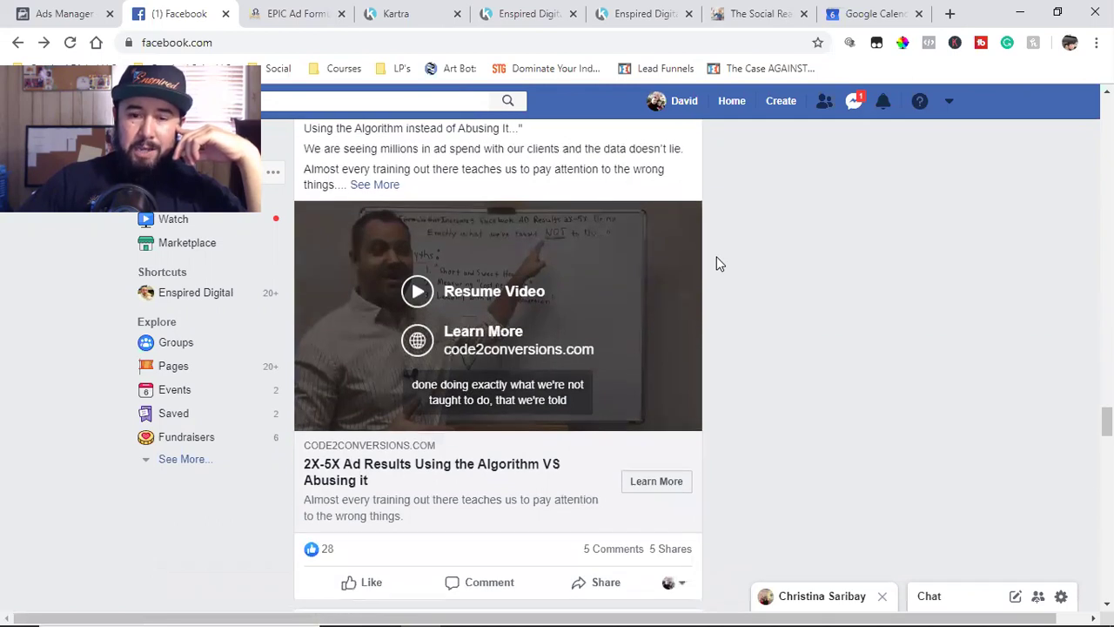
left_click(640, 483)
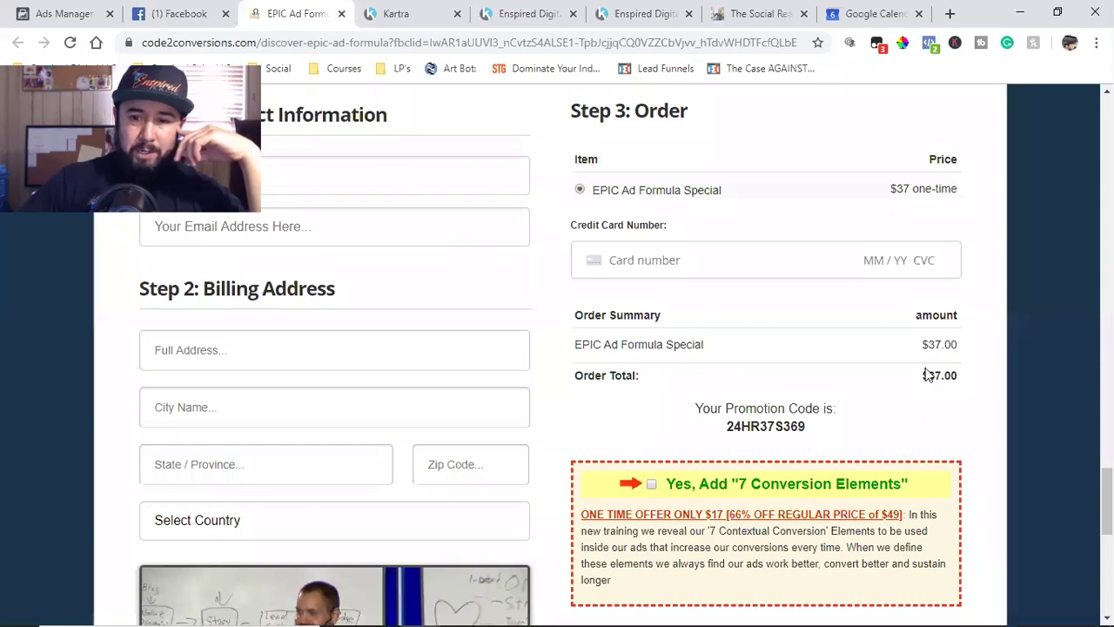
- Look over the order form and sales page sections, and recheck the page's pixel events with Facebook Pixel Helper
scroll(927, 374, "up", 9)
scroll(927, 374, "down", 9)
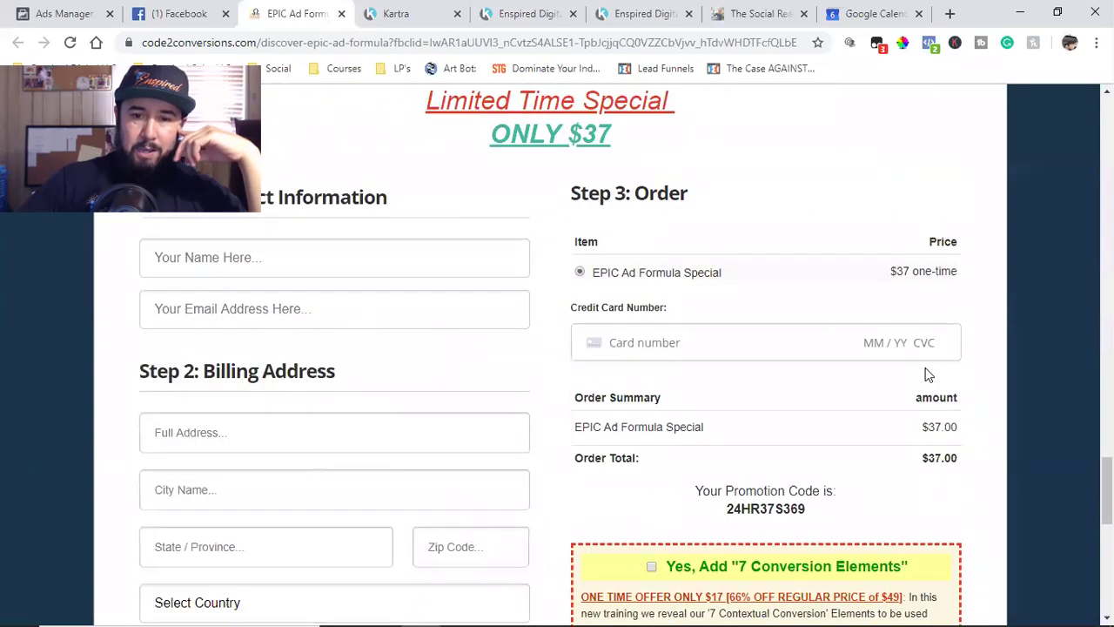
scroll(928, 374, "up", 15)
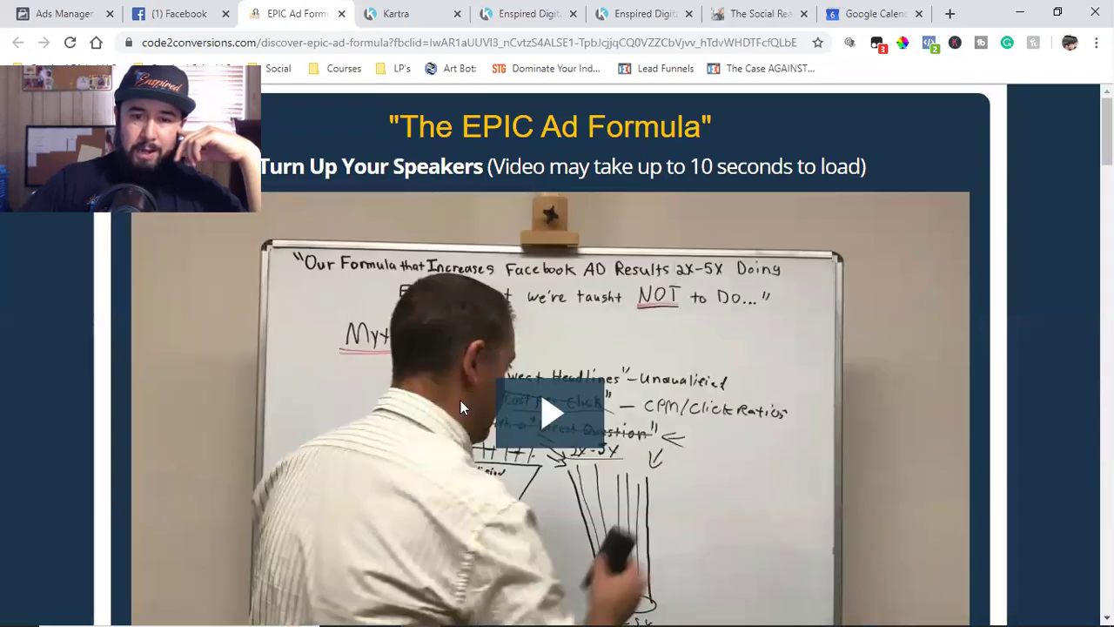
scroll(531, 410, "down", 6)
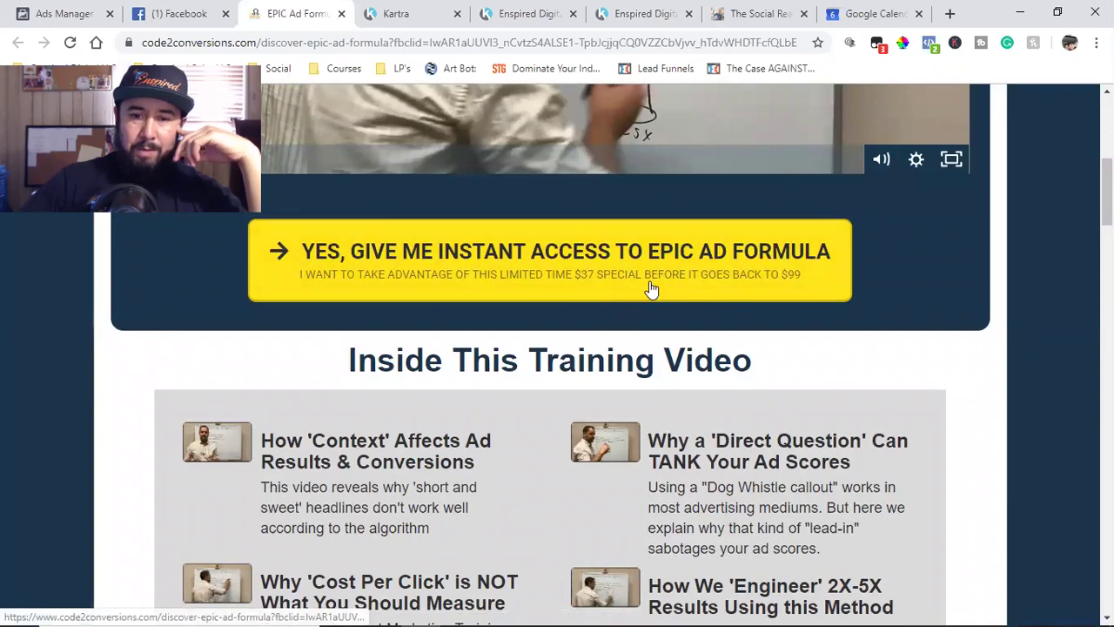
scroll(803, 368, "up", 5)
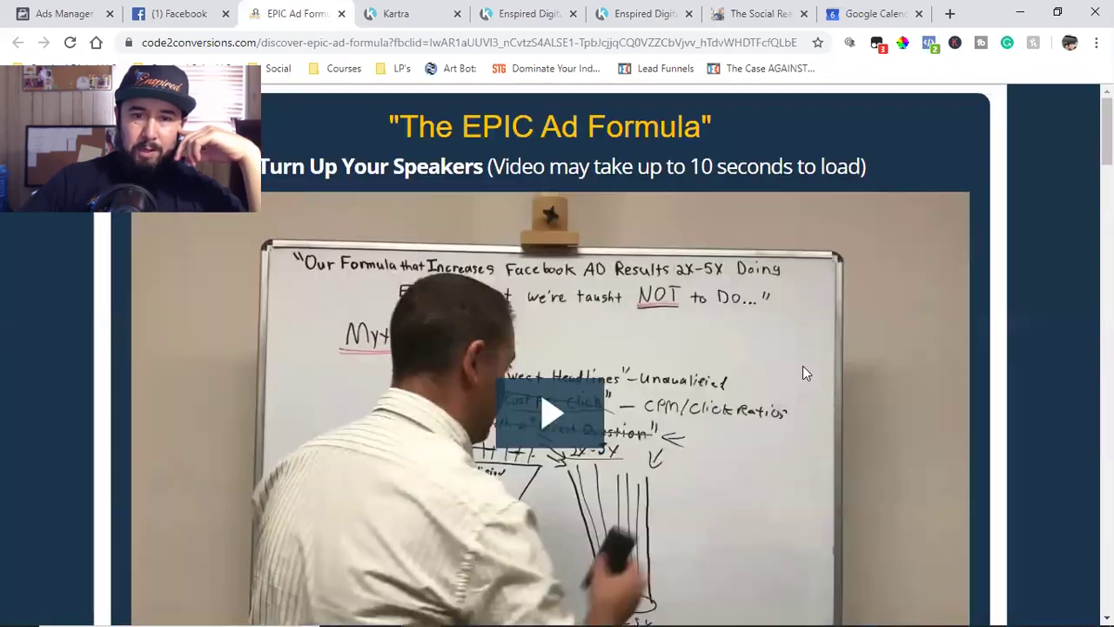
scroll(803, 367, "down", 15)
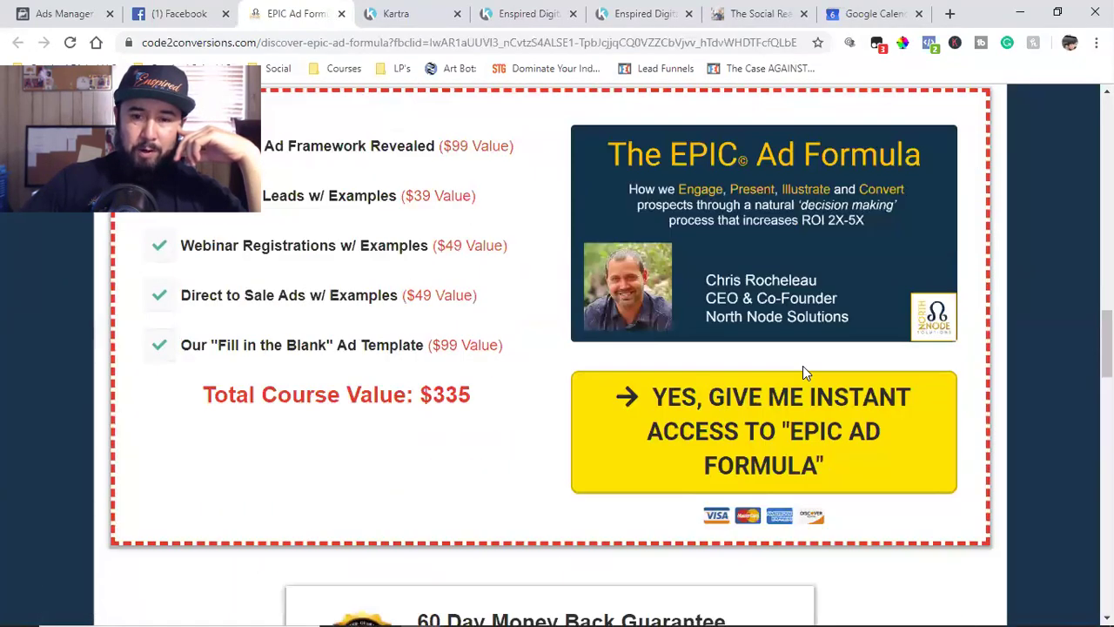
scroll(802, 366, "up", 15)
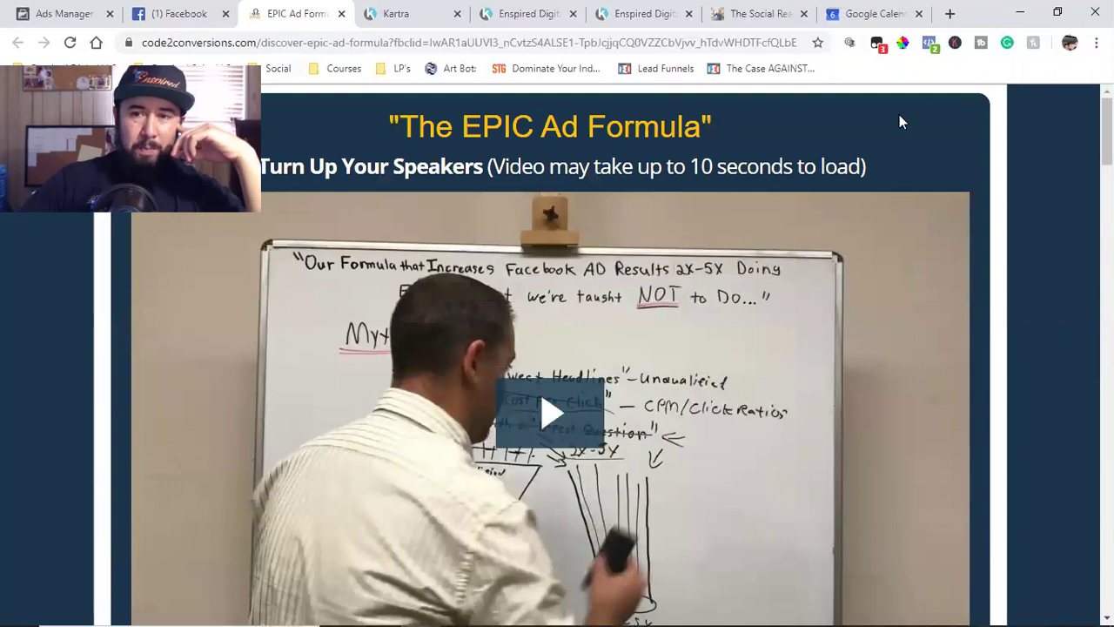
left_click(930, 42)
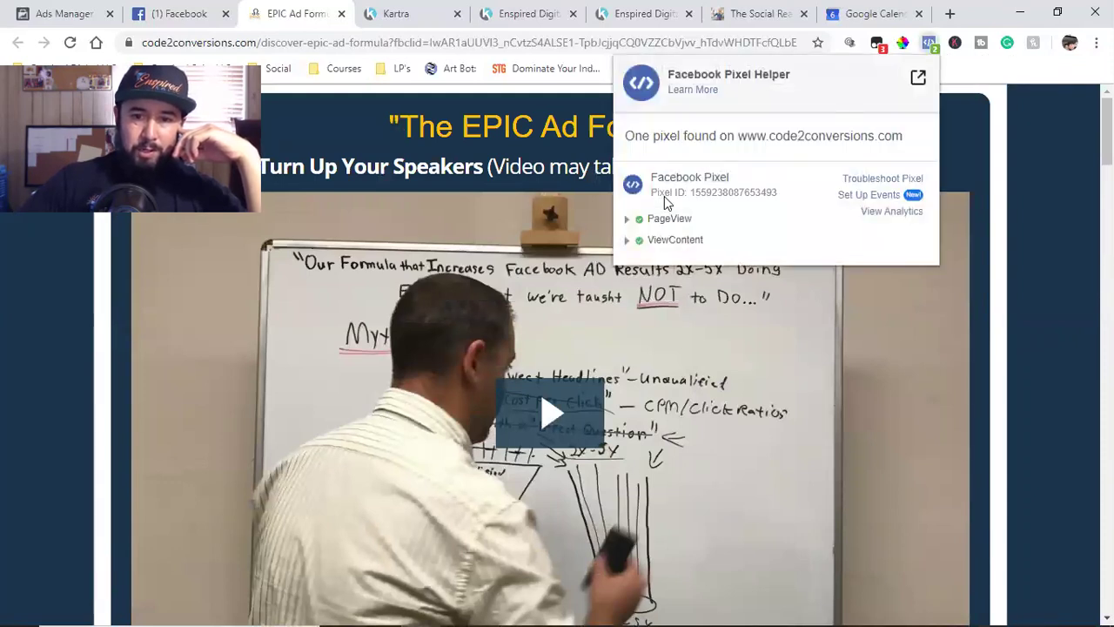
left_click(1026, 213)
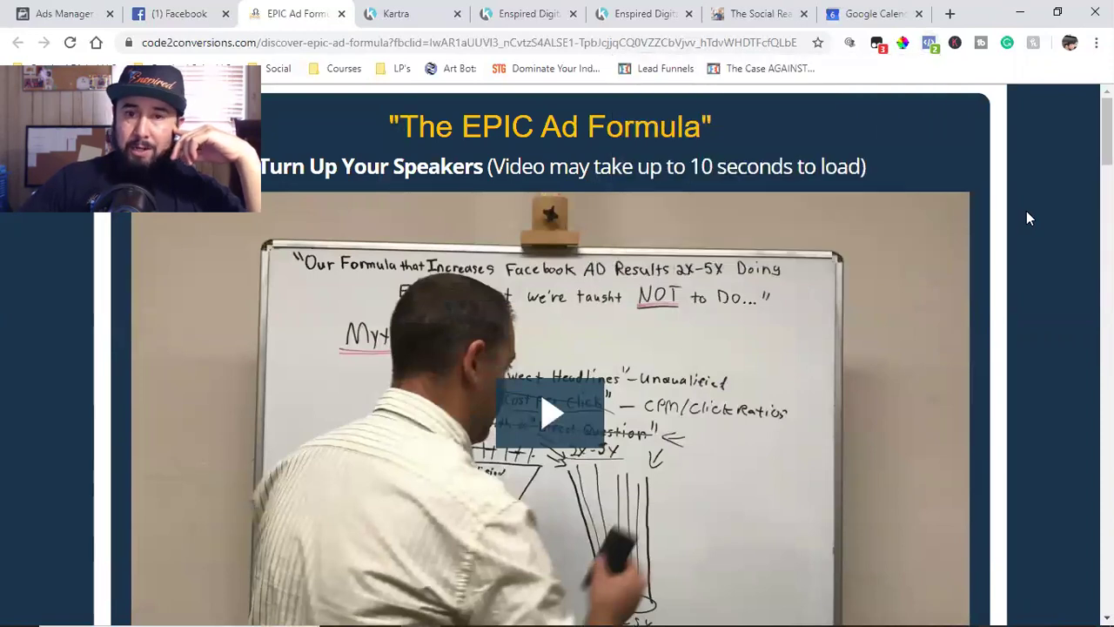
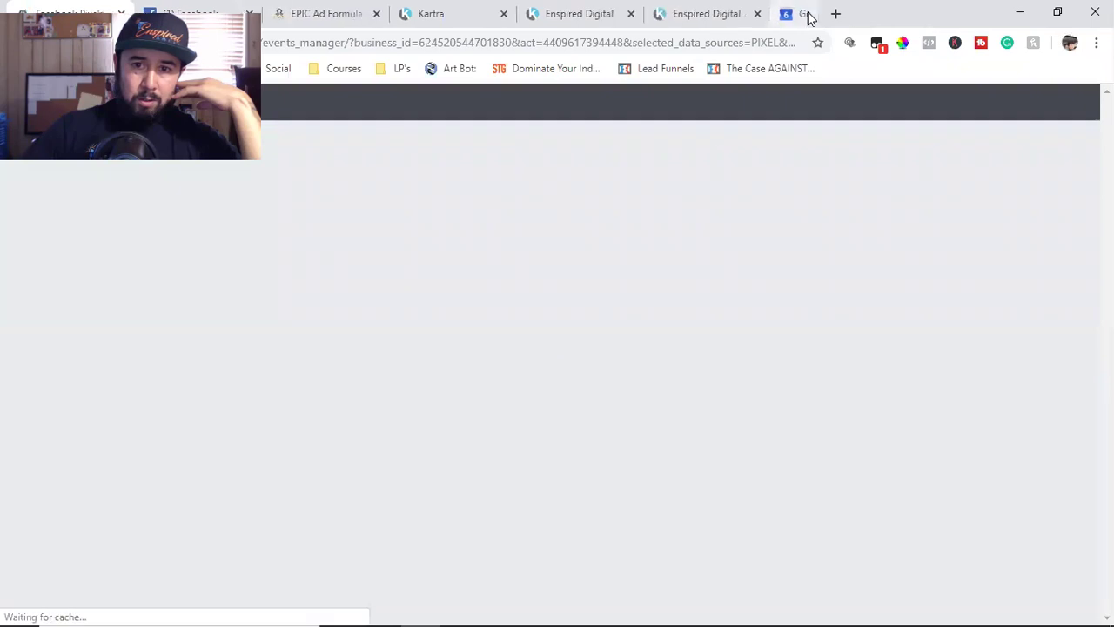
- Close the surplus browser tabs and open the Cantero Media Group pixel from the data sources in Events Manager
left_click(806, 15)
left_click(808, 14)
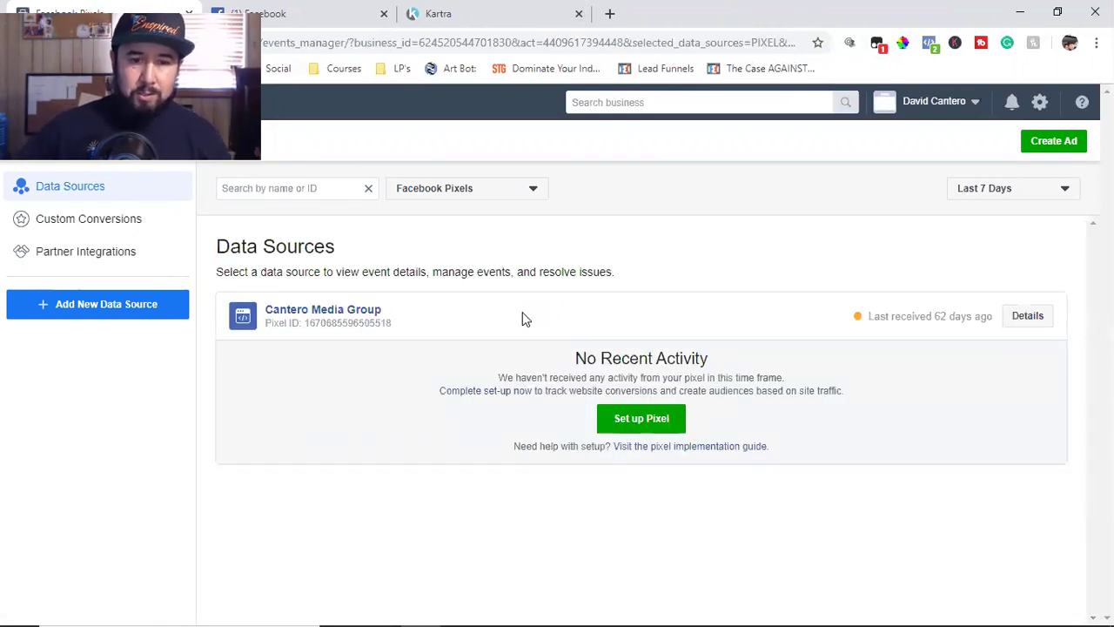
left_click(304, 316)
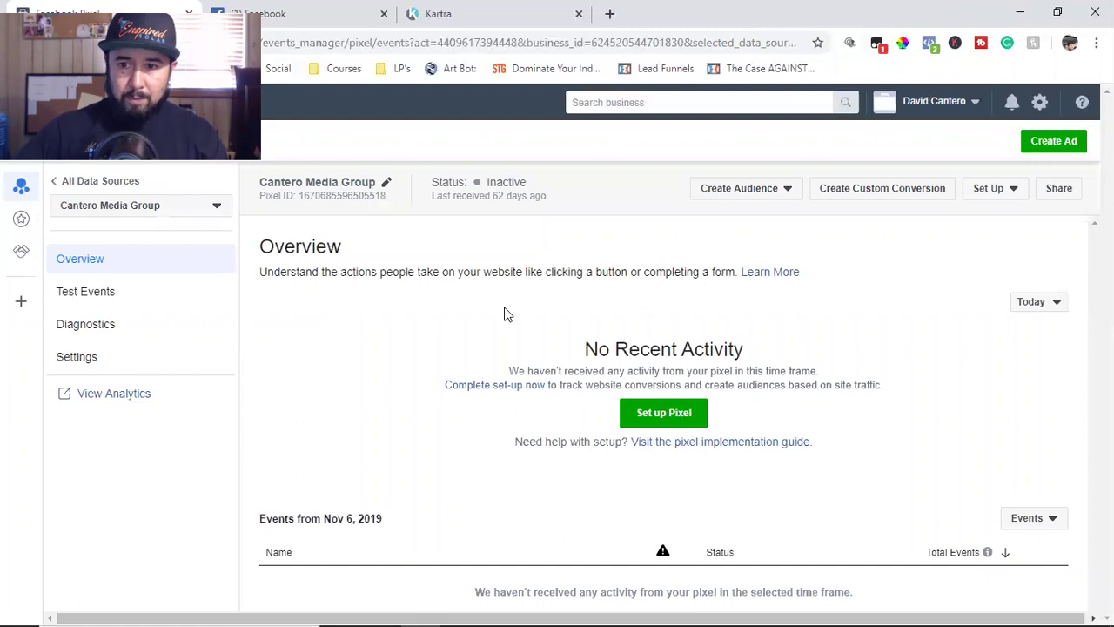
- Start installing the pixel by manually adding code to the website, and copy its base code to the clipboard
left_click(993, 191)
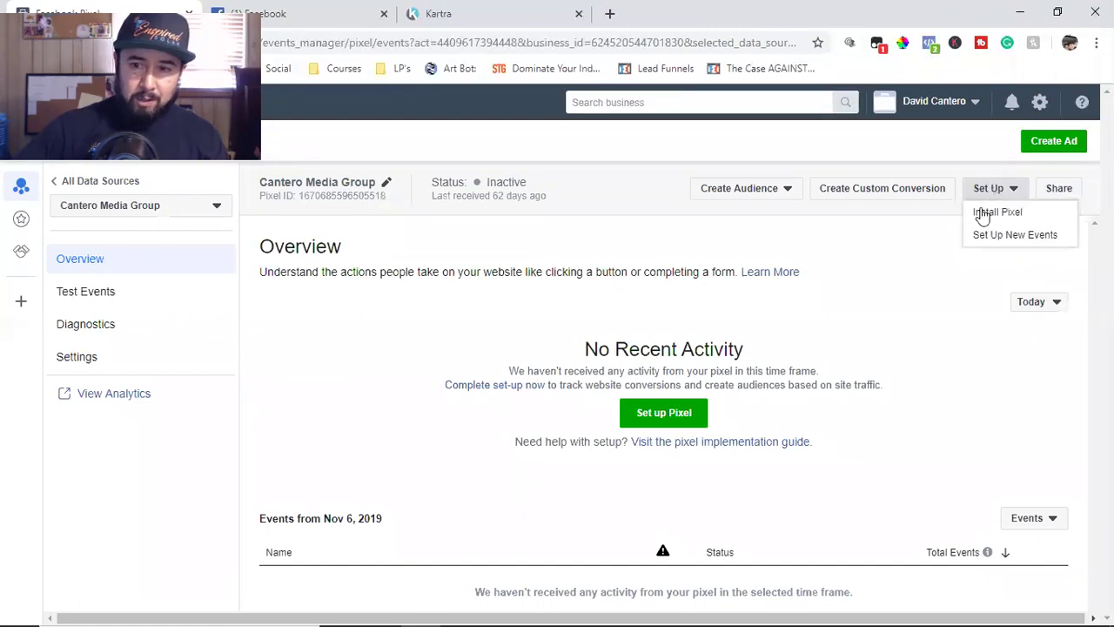
left_click(990, 218)
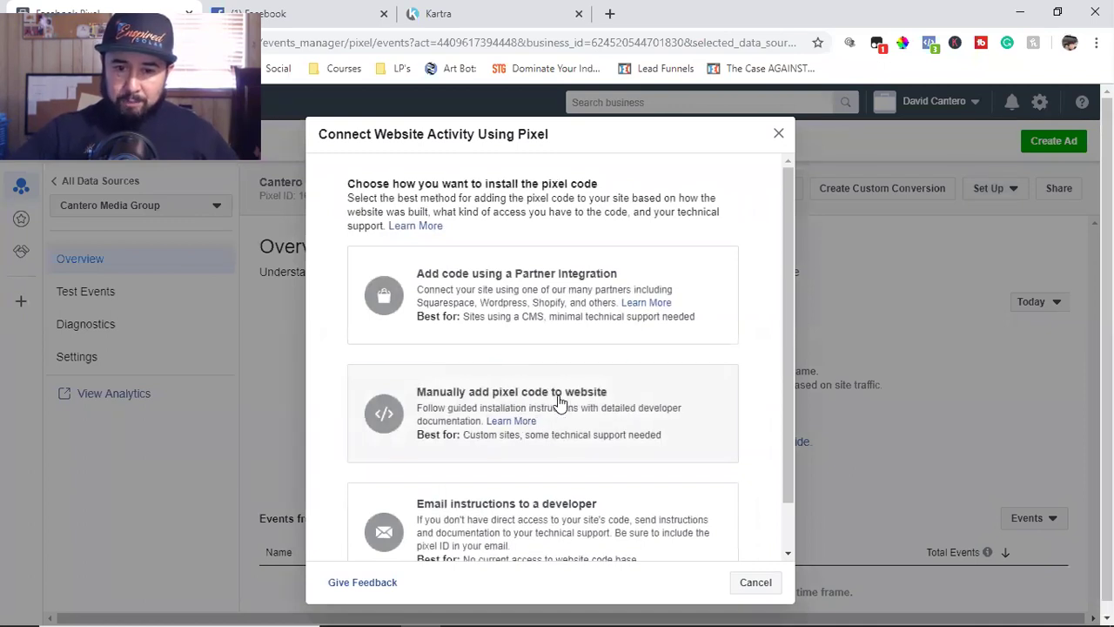
left_click(558, 400)
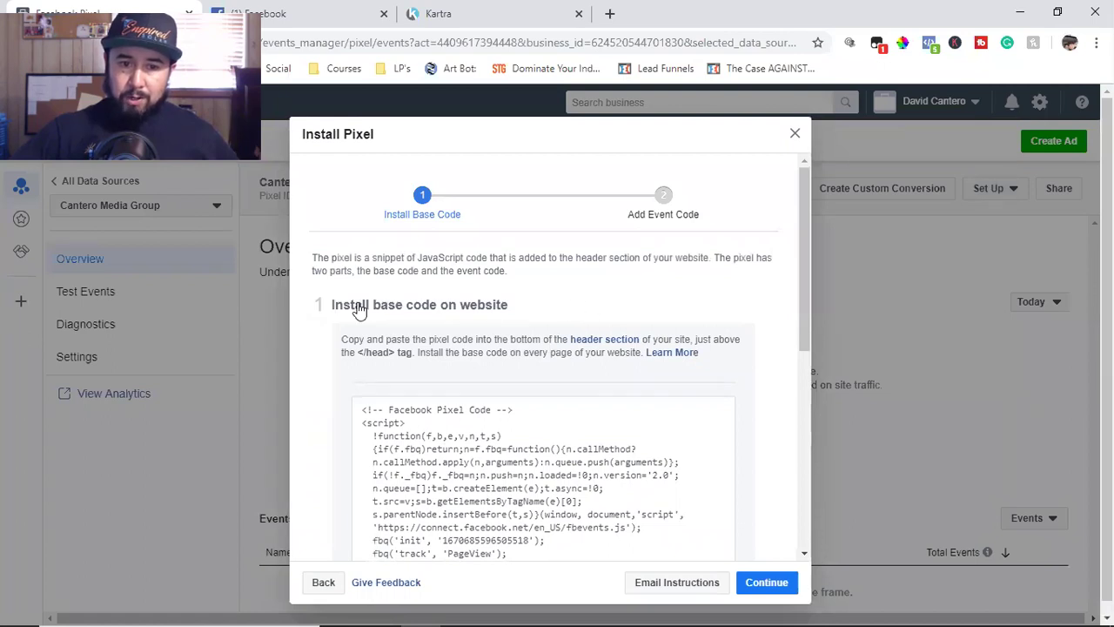
scroll(568, 315, "down", 1)
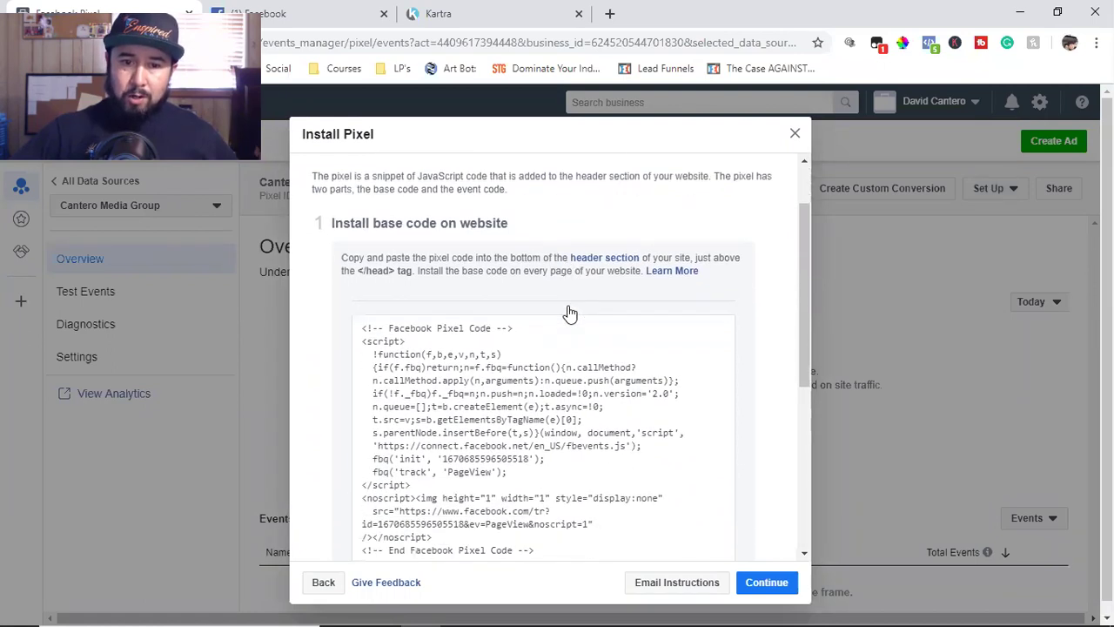
scroll(515, 383, "down", 2)
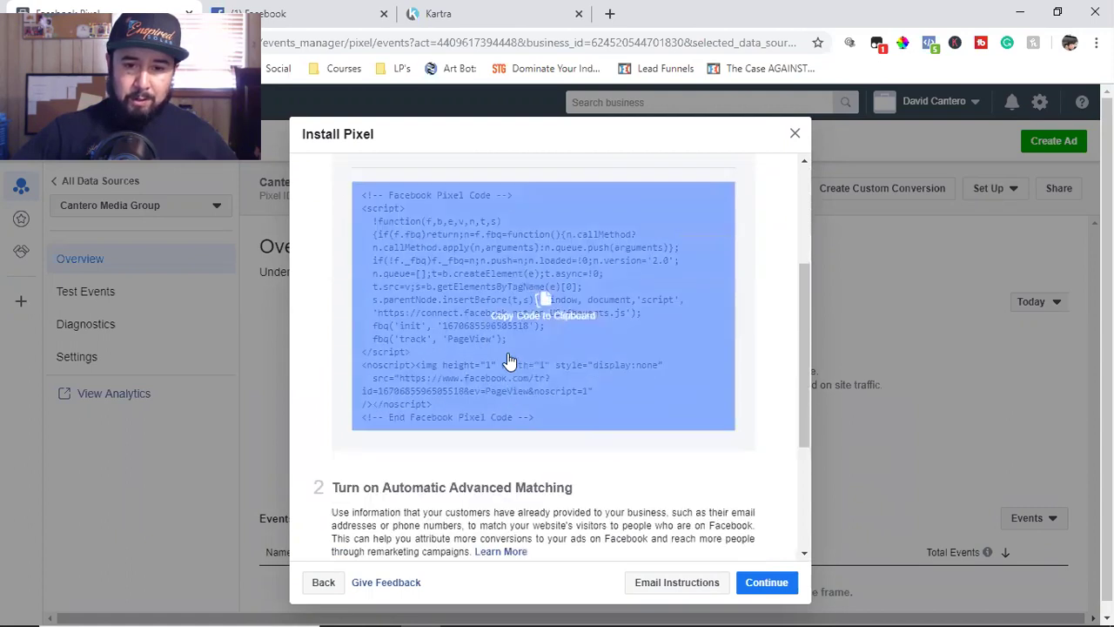
left_click(526, 282)
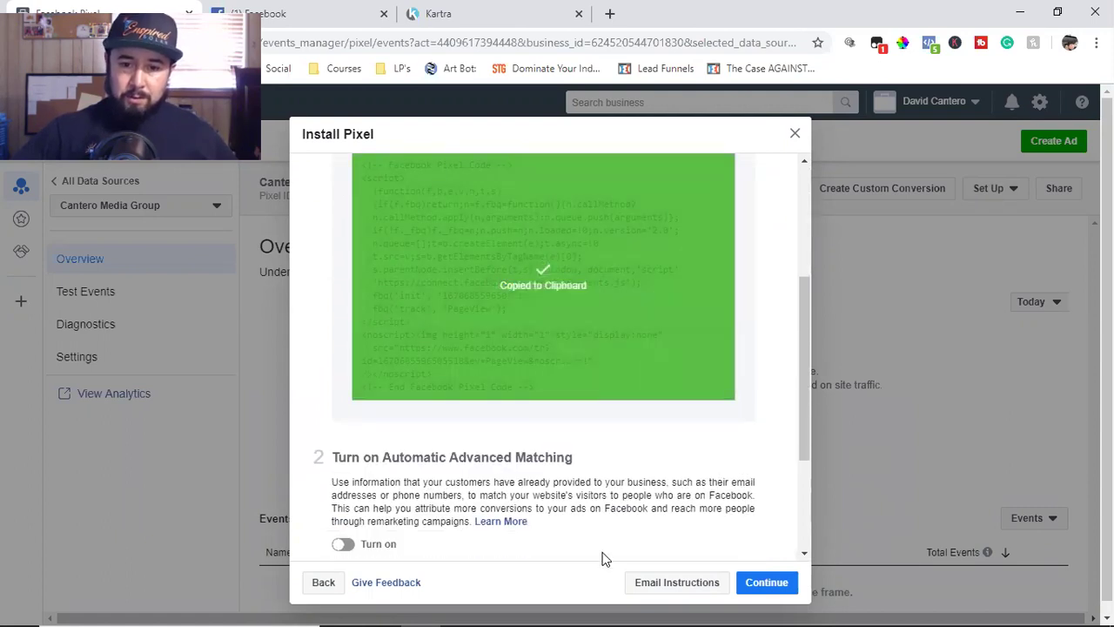
- Continue to manually adding event code and set the business category to Professional Services
left_click(757, 585)
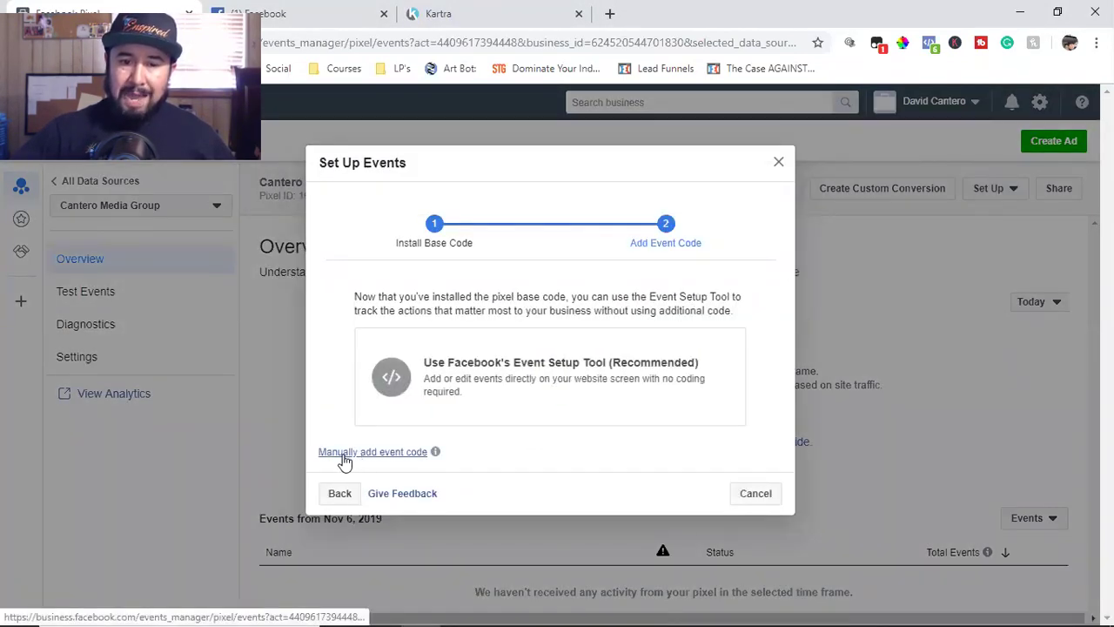
left_click(394, 454)
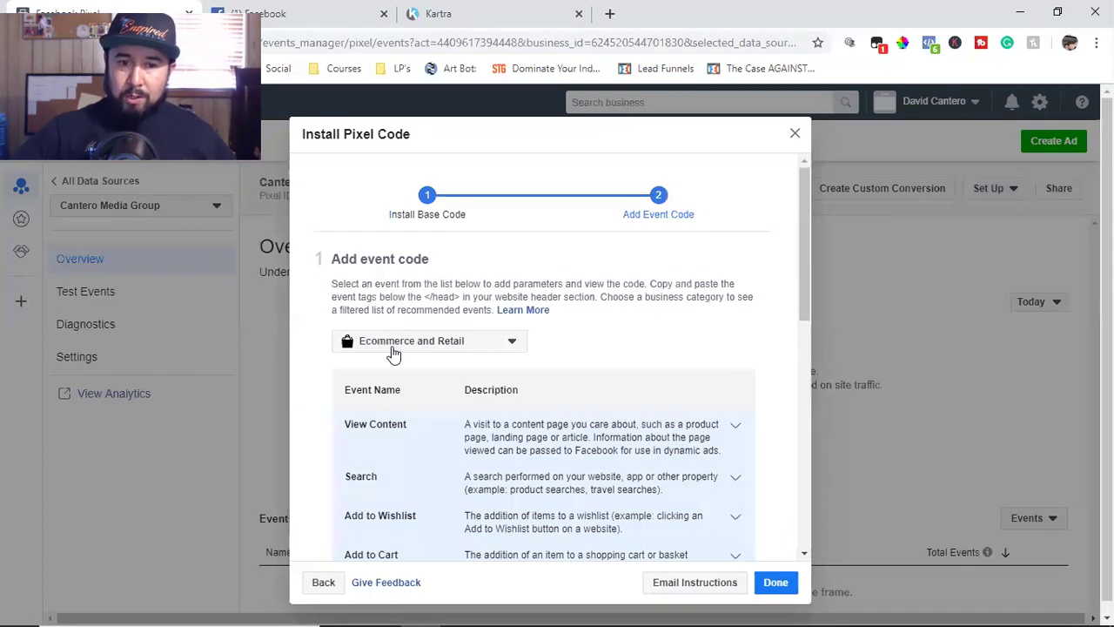
left_click(393, 344)
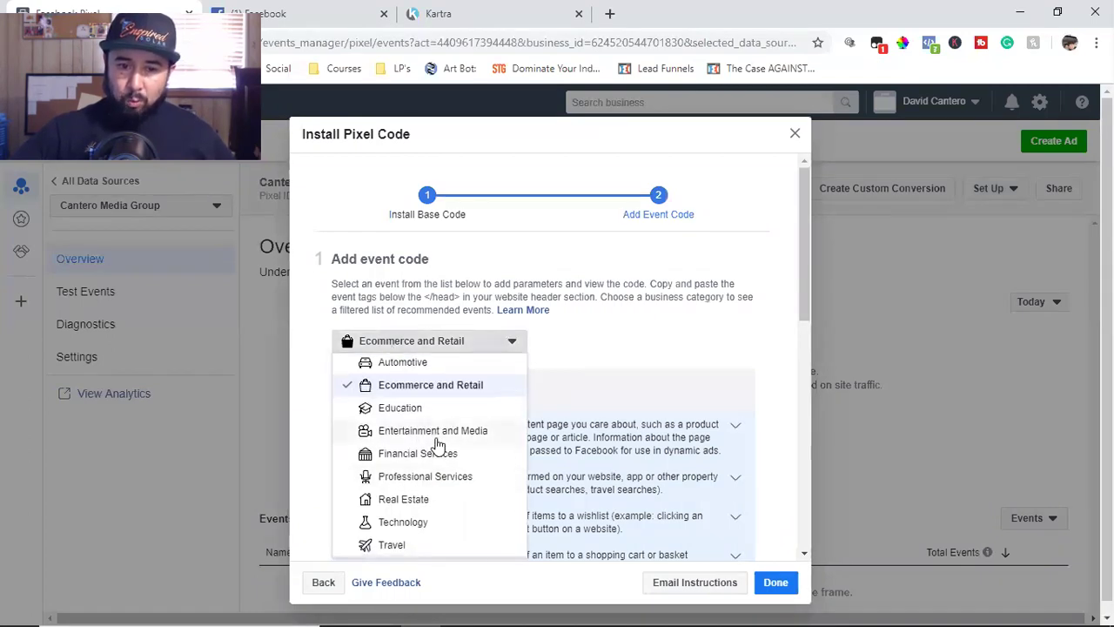
scroll(435, 447, "down", 1)
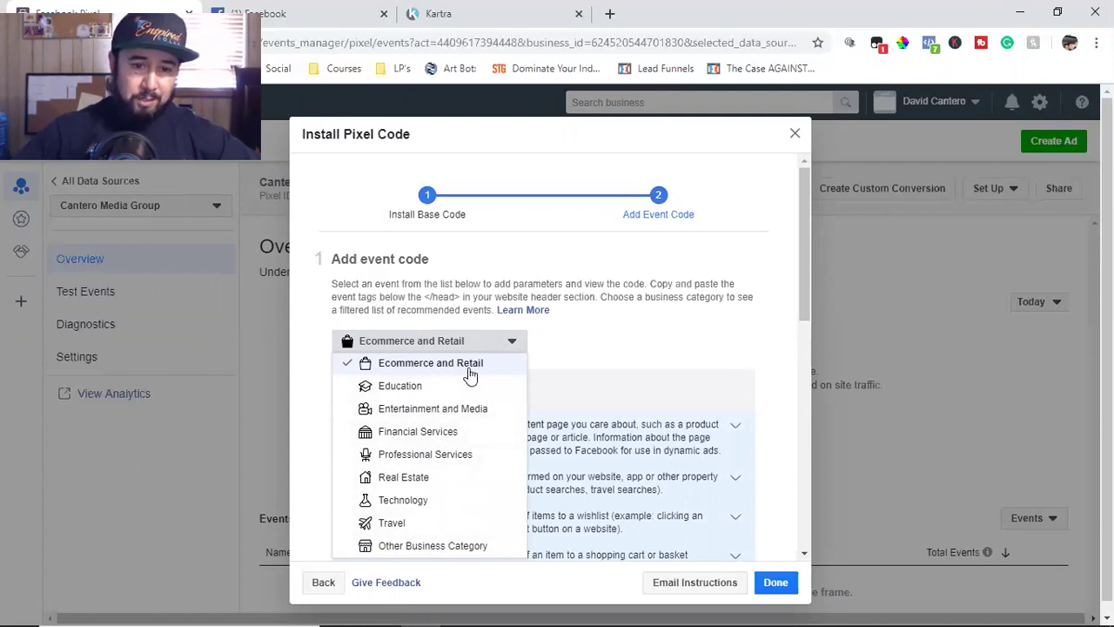
left_click(417, 456)
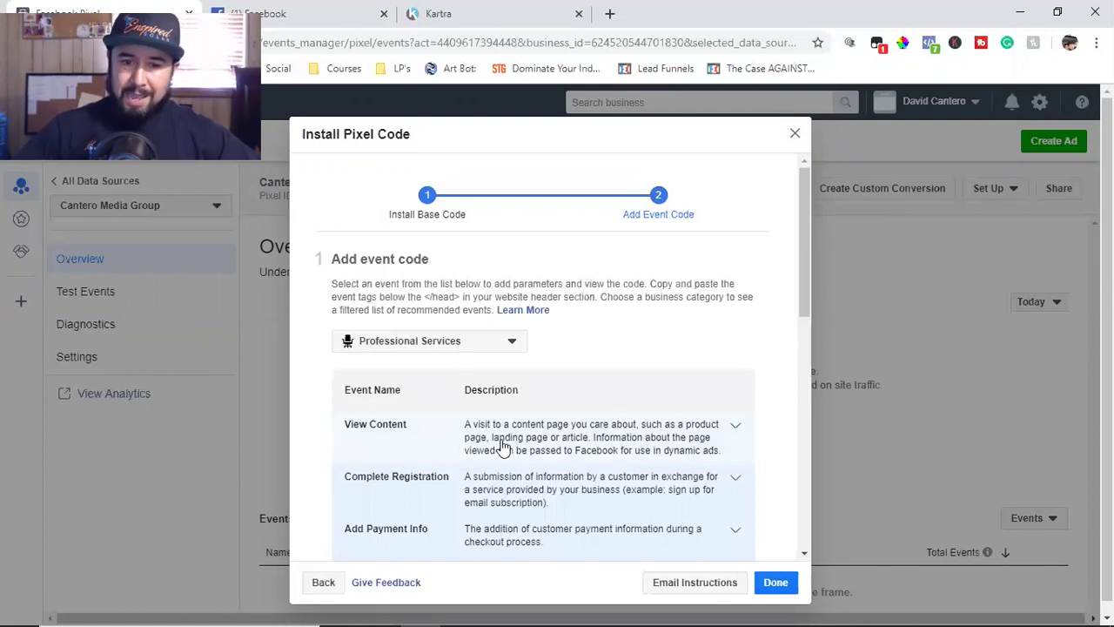
- Examine the recommended Professional Services events and their descriptions, from View Content down to Purchase
scroll(502, 447, "down", 1)
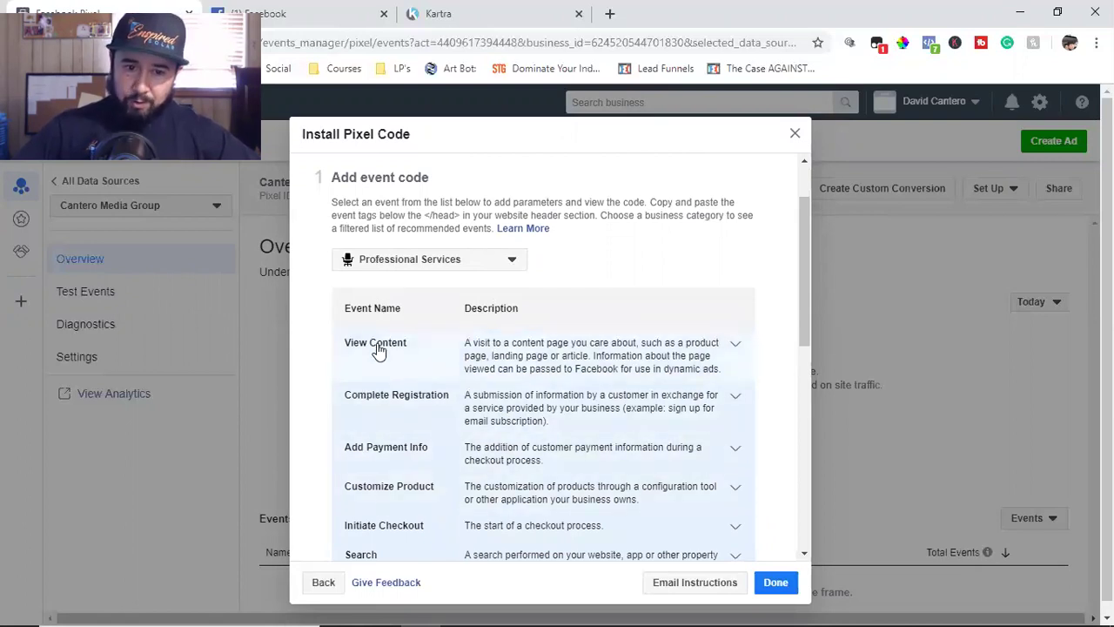
scroll(378, 349, "down", 1)
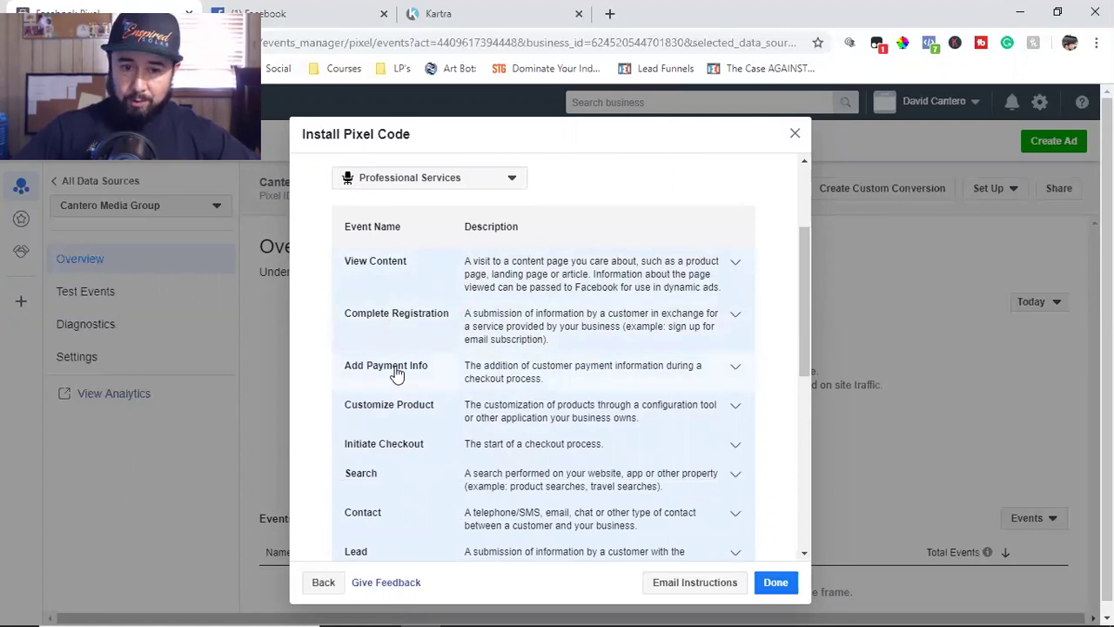
scroll(396, 372, "down", 1)
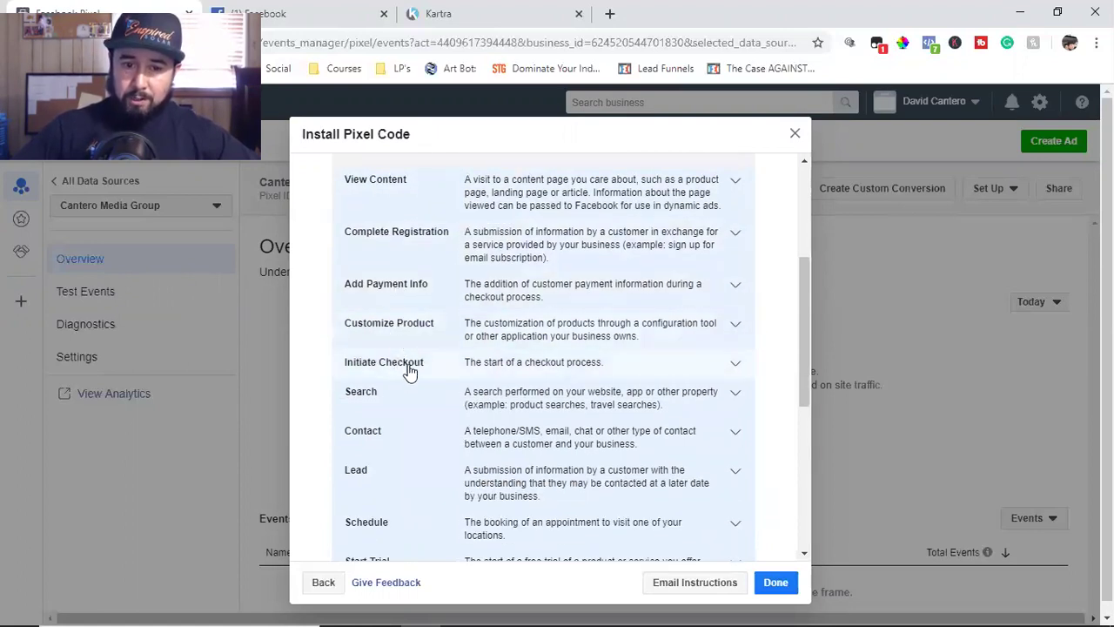
scroll(404, 365, "down", 1)
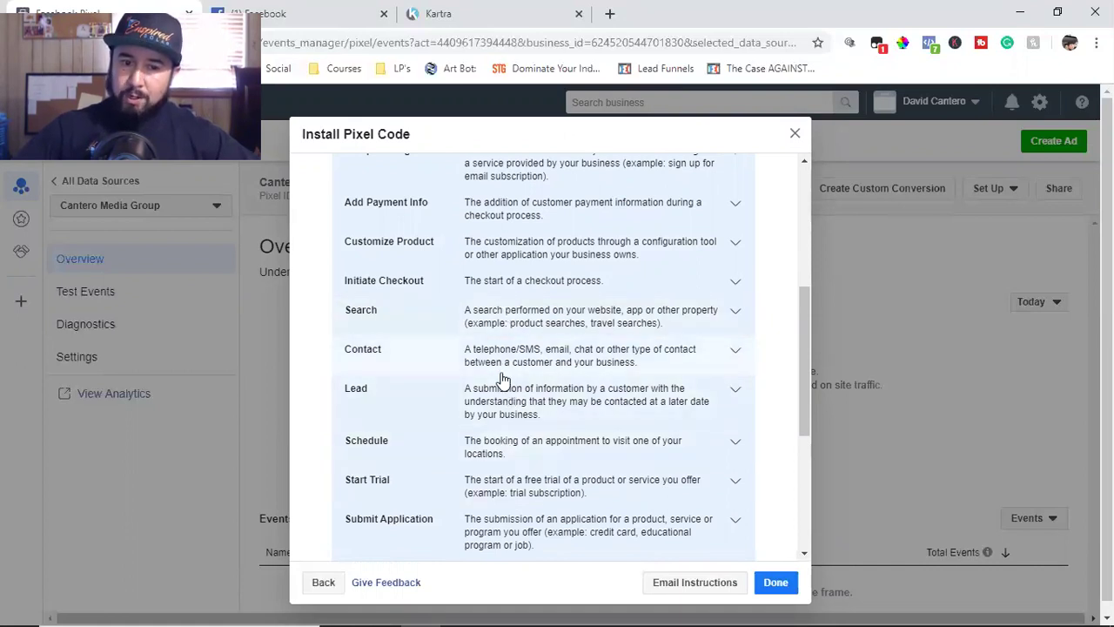
scroll(501, 378, "down", 1)
scroll(501, 378, "down", 1)
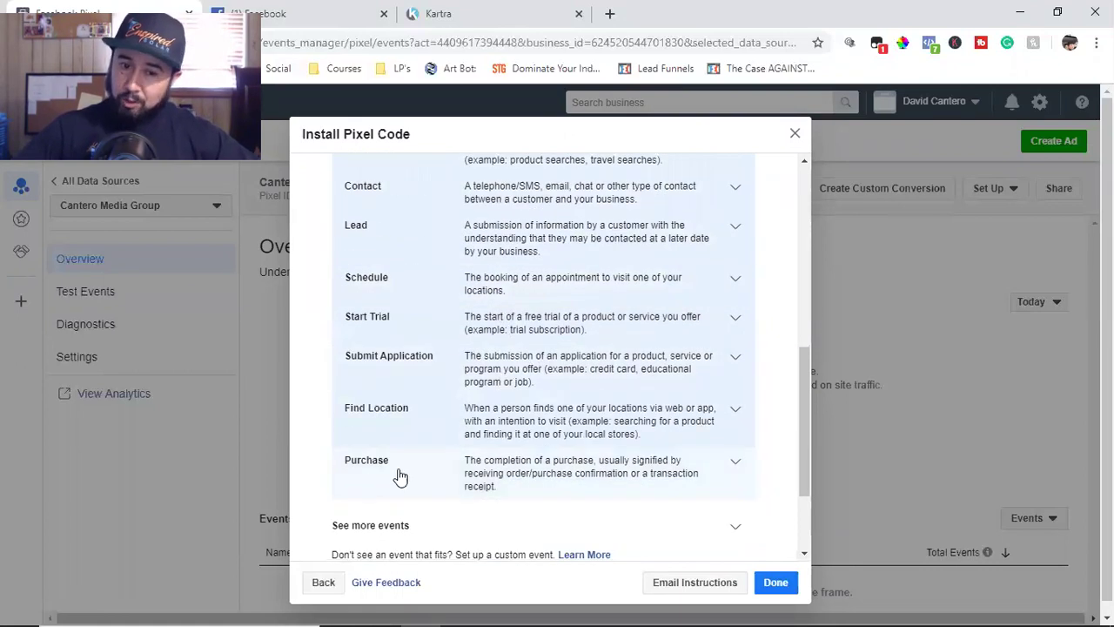
scroll(568, 455, "up", 1)
scroll(574, 435, "down", 1)
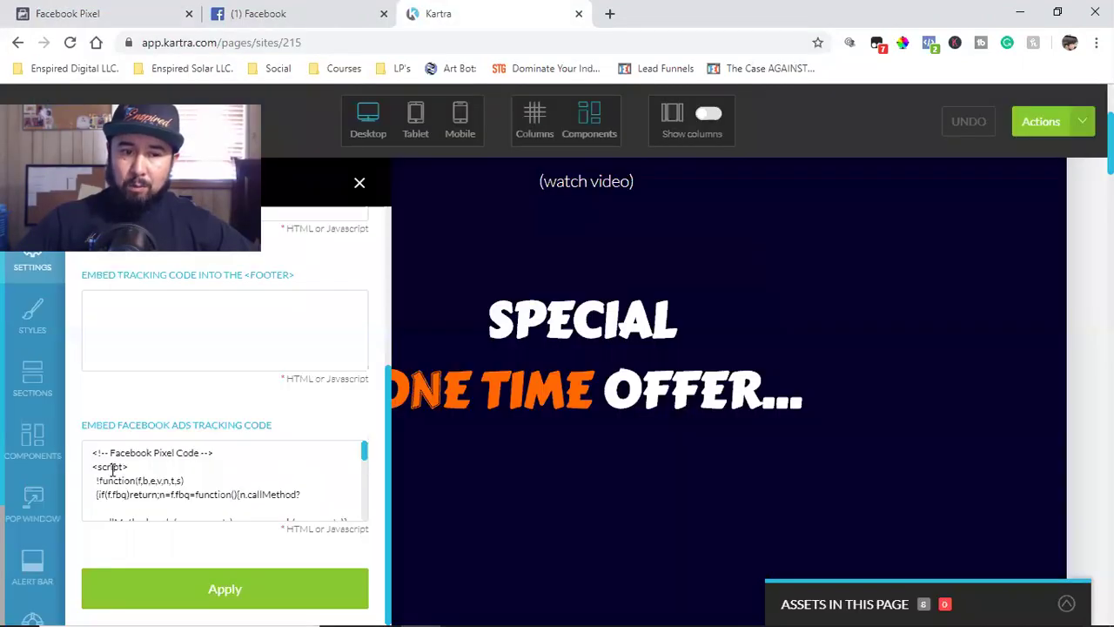
- Highlight the full Facebook Ads tracking code in the Kartra page settings, and revisit the pixel event list in Events Manager
left_click(93, 449)
left_click_drag(96, 453, 244, 558)
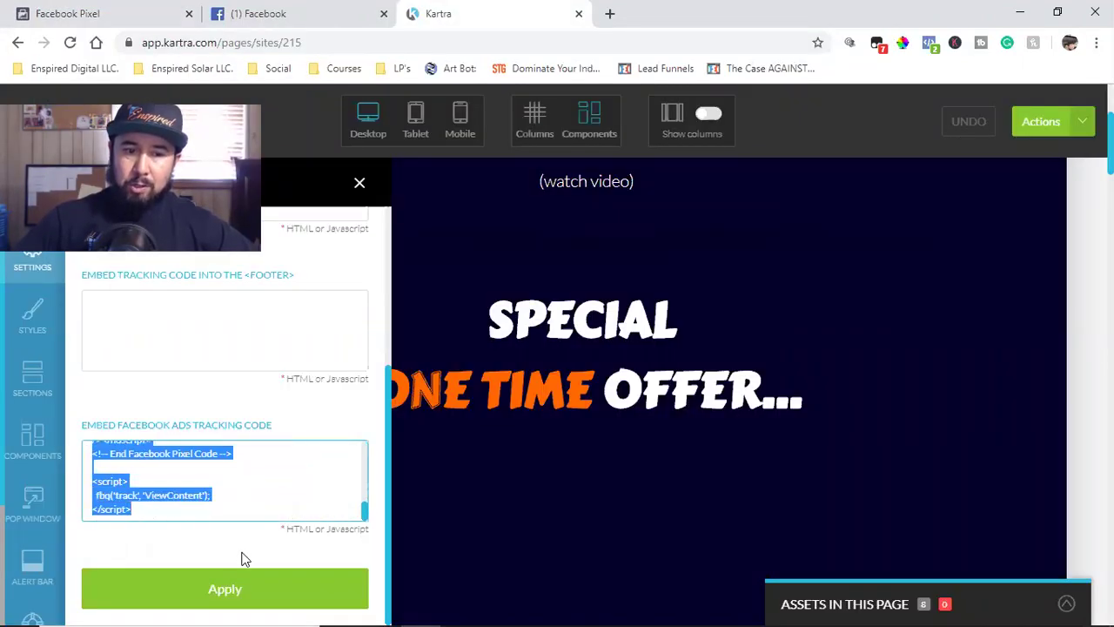
left_click(315, 506)
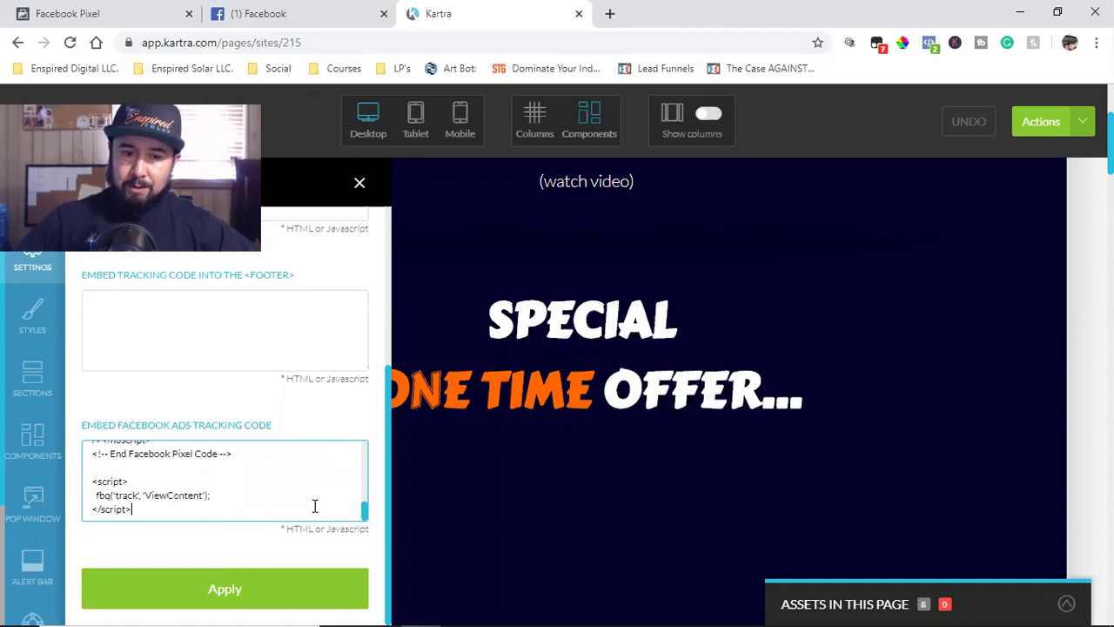
left_click(114, 10)
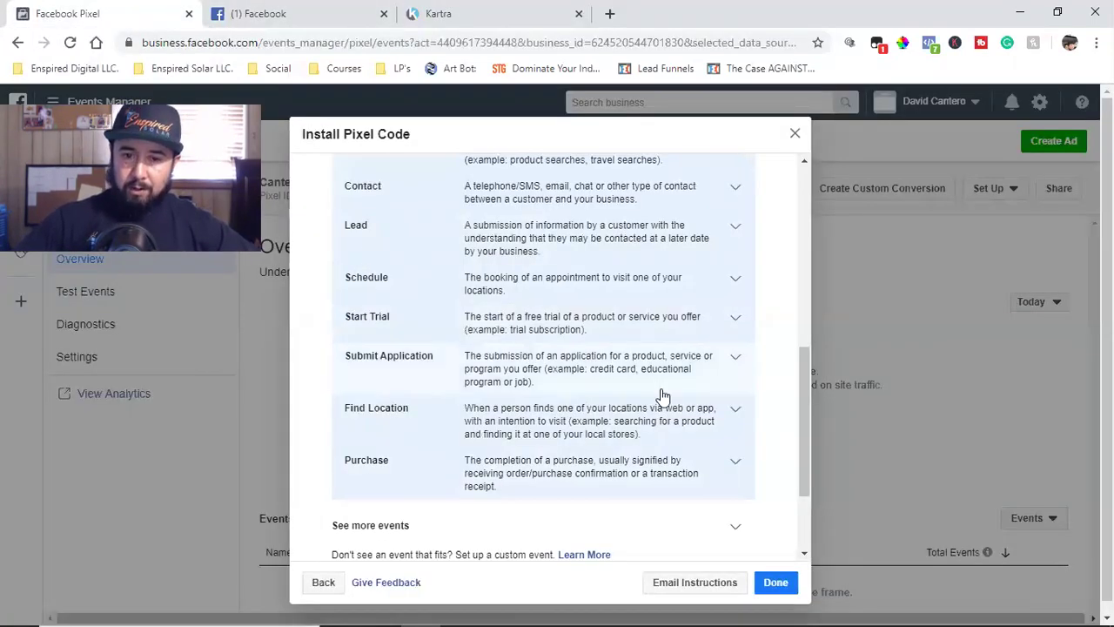
scroll(662, 388, "up", 3)
scroll(661, 389, "down", 2)
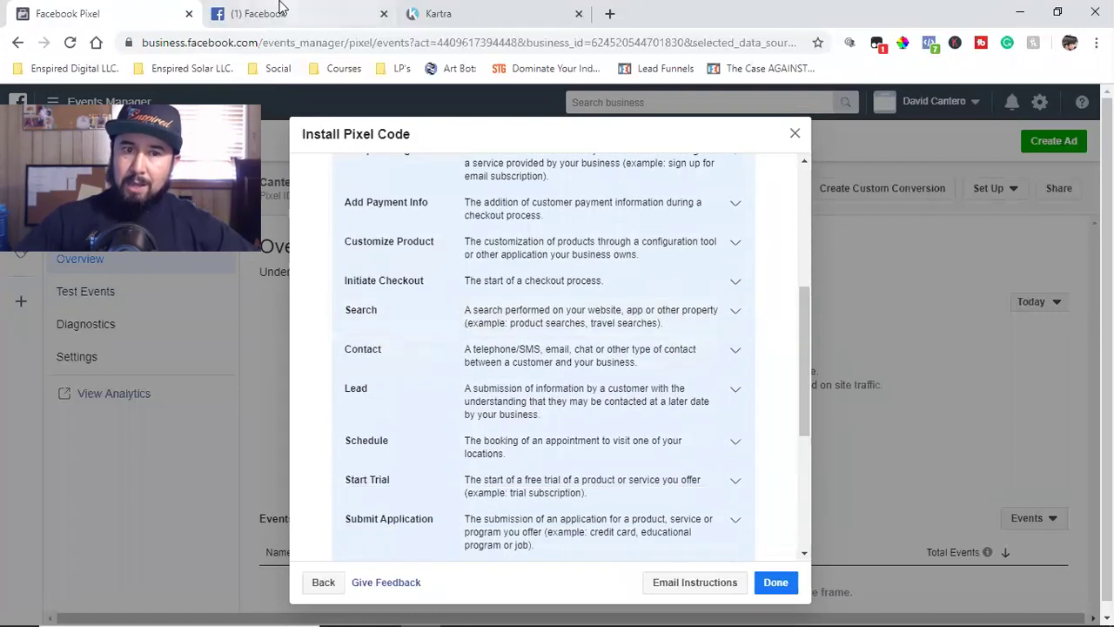
- Look through the Facebook Ads tracking code in Kartra and highlight the ViewContent event script below the base pixel code
left_click(448, 10)
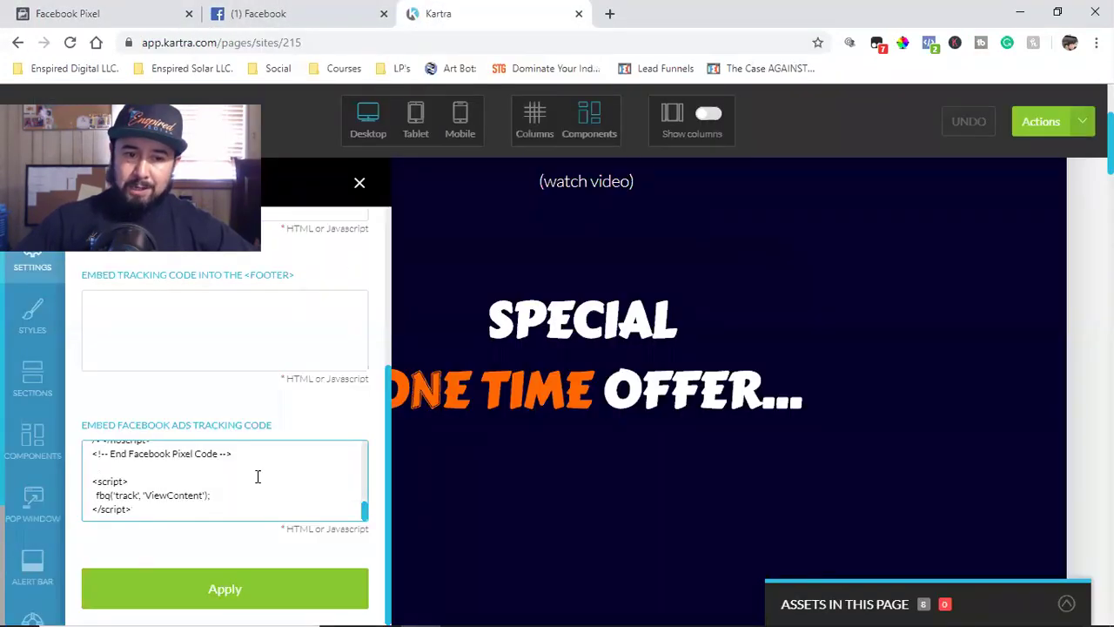
scroll(258, 476, "up", 2)
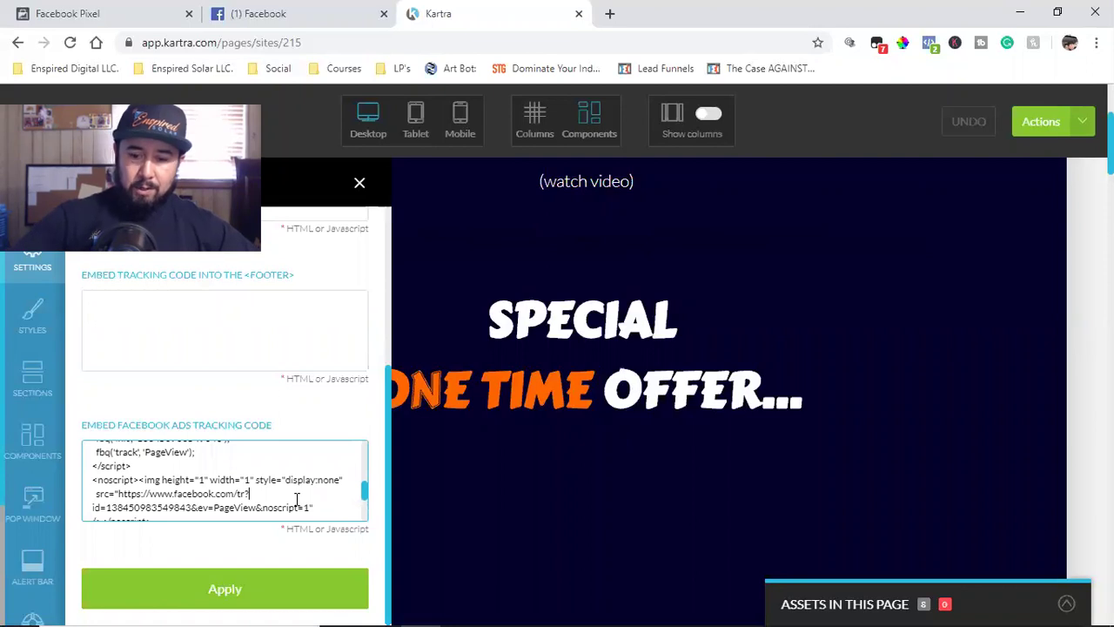
scroll(296, 498, "down", 2)
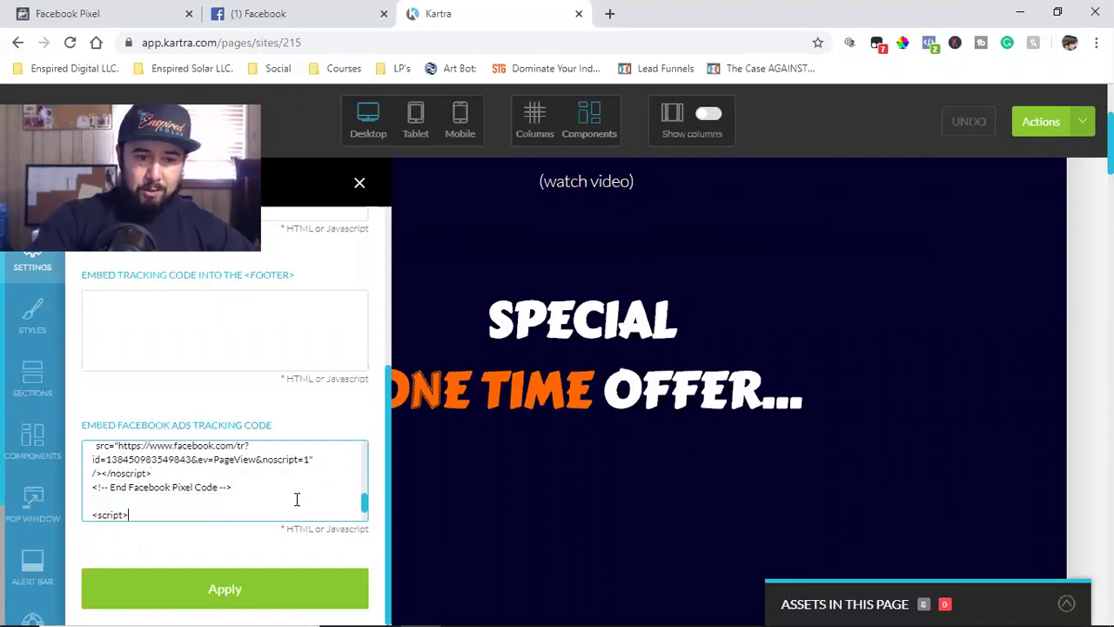
key("ctrl+v")
scroll(296, 499, "down", 1)
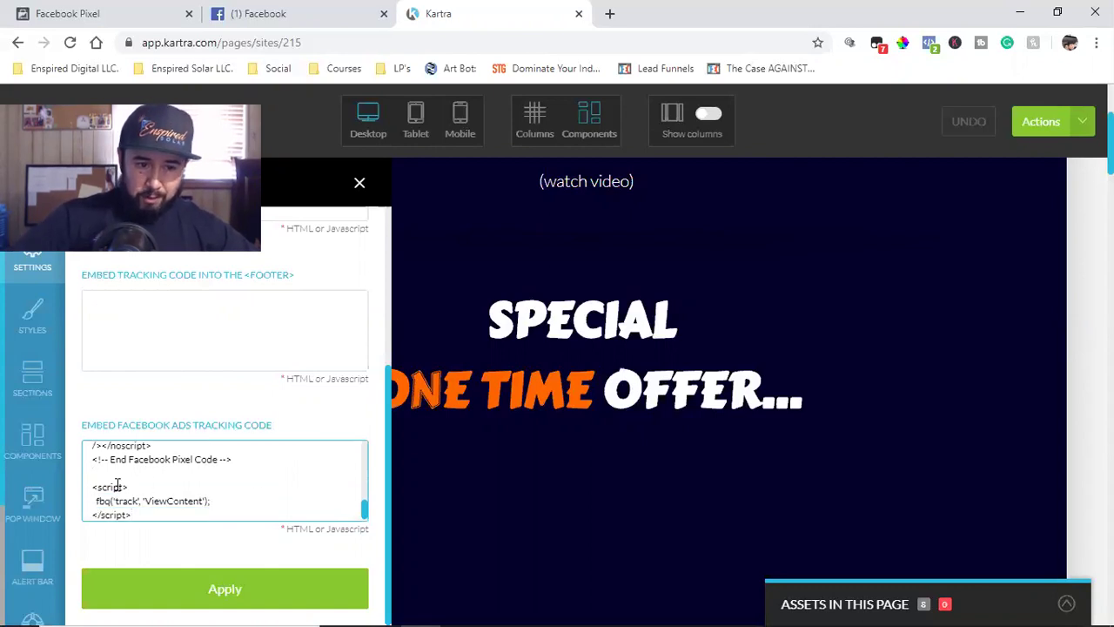
left_click_drag(93, 486, 172, 518)
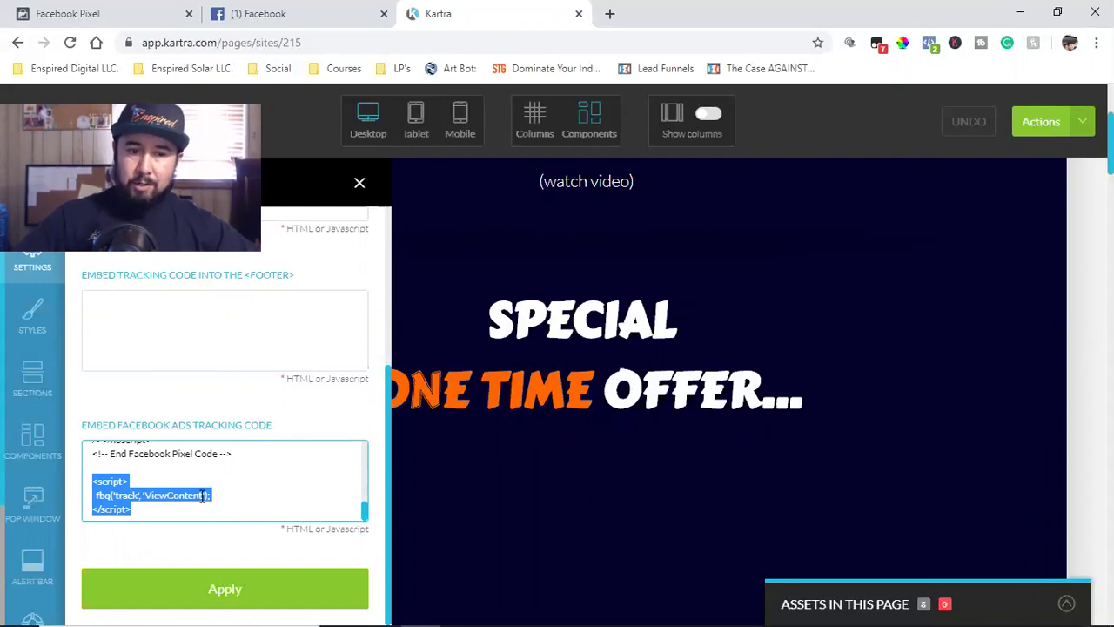
- In Events Manager, copy the View Content page-load event code with Send Event Parameters turned off, and finish the pixel installation
left_click(100, 11)
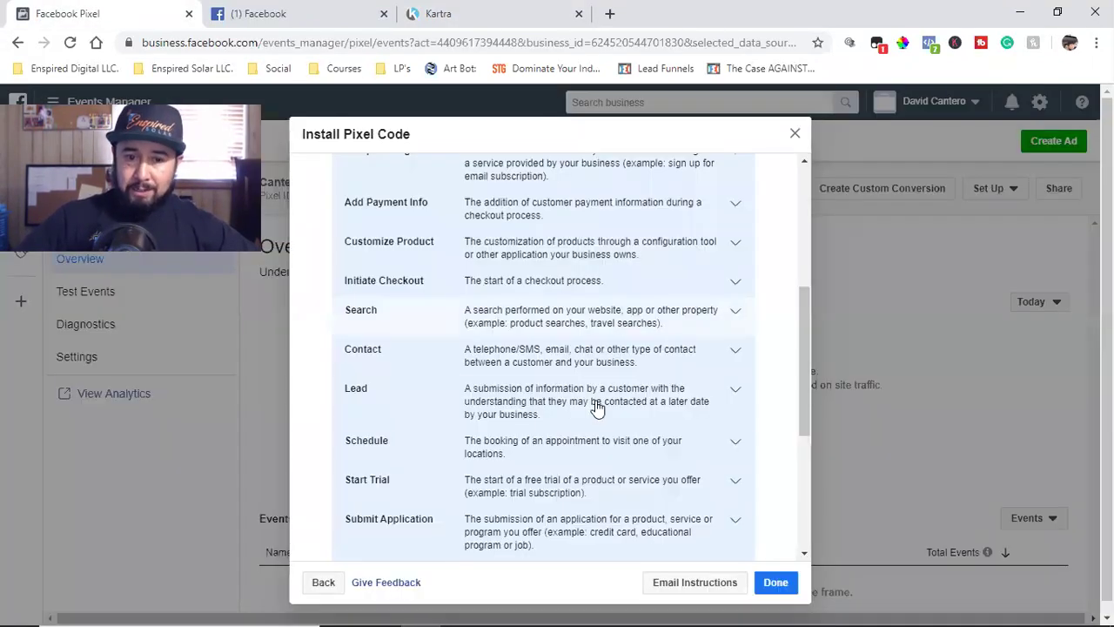
scroll(526, 360, "up", 3)
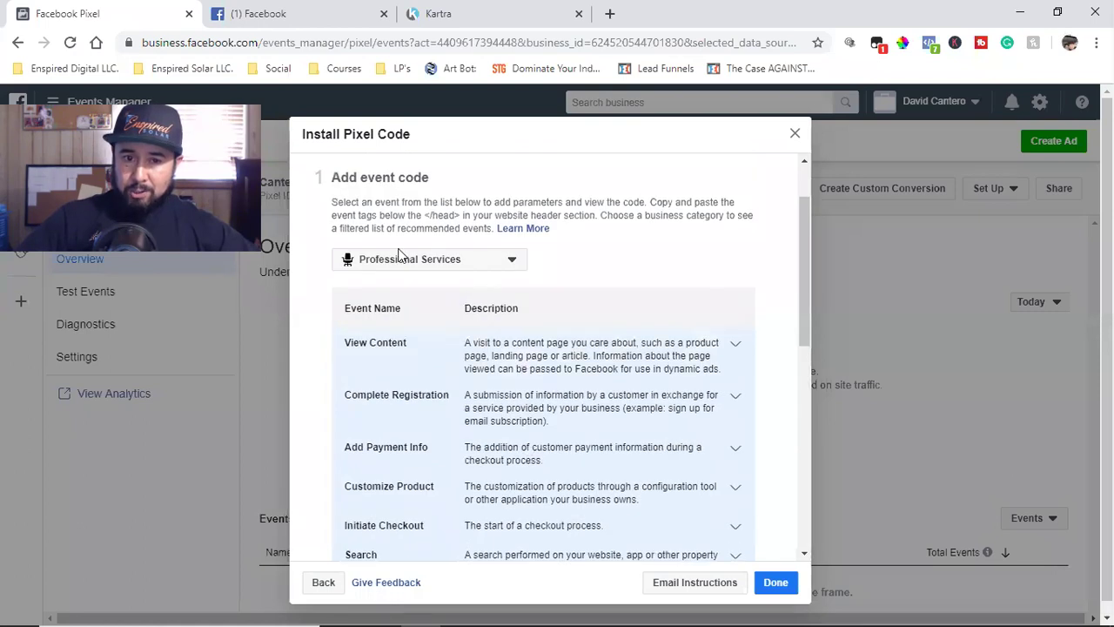
left_click(543, 358)
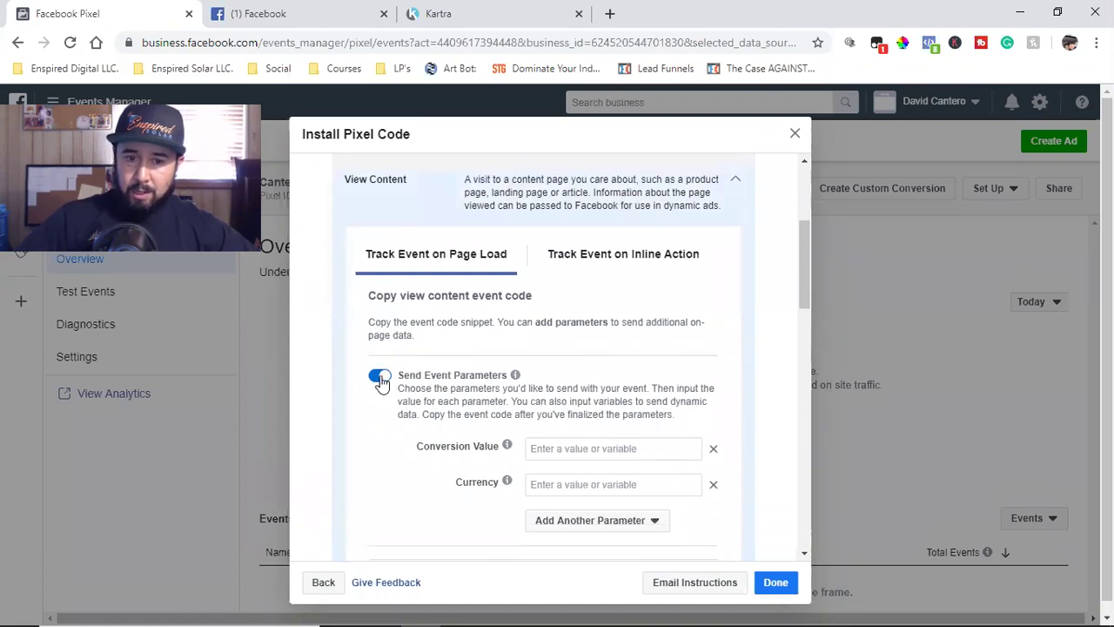
left_click(380, 377)
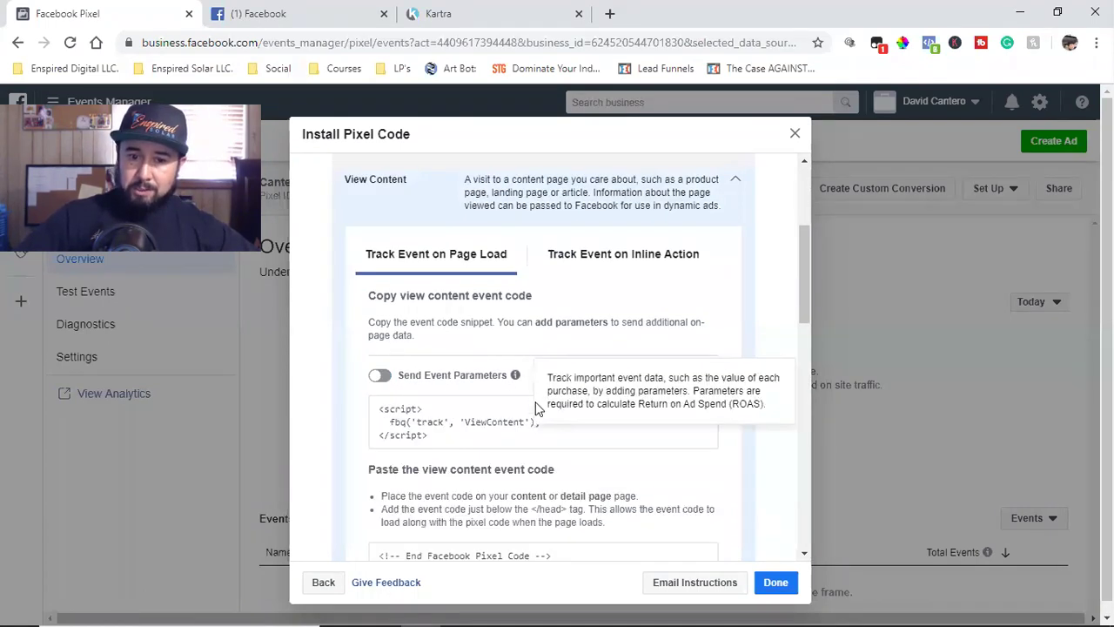
left_click(609, 422)
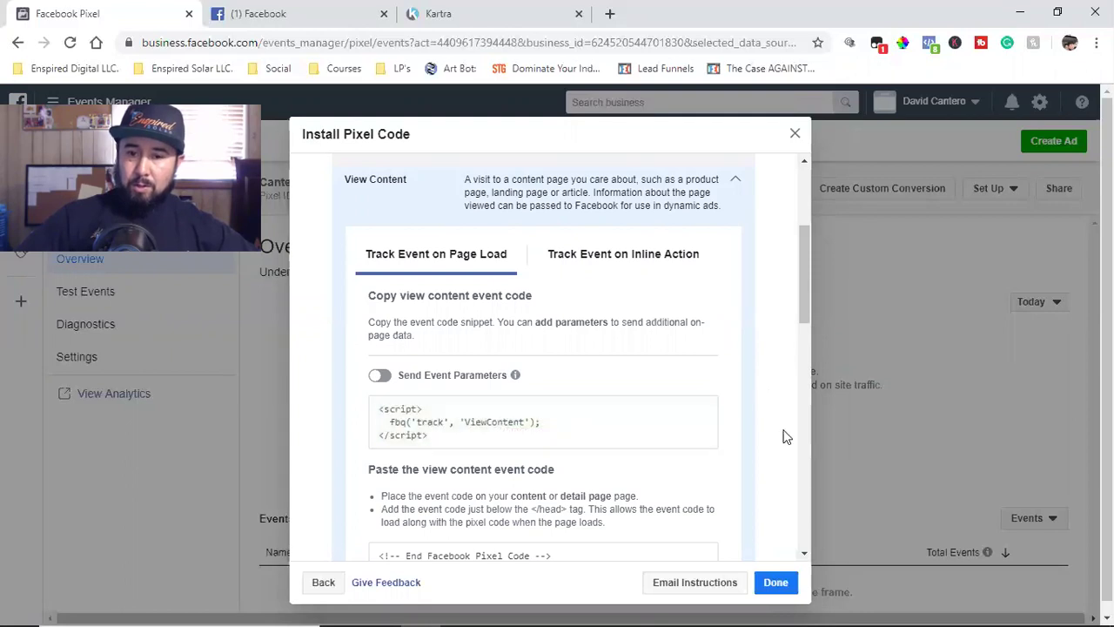
left_click(775, 583)
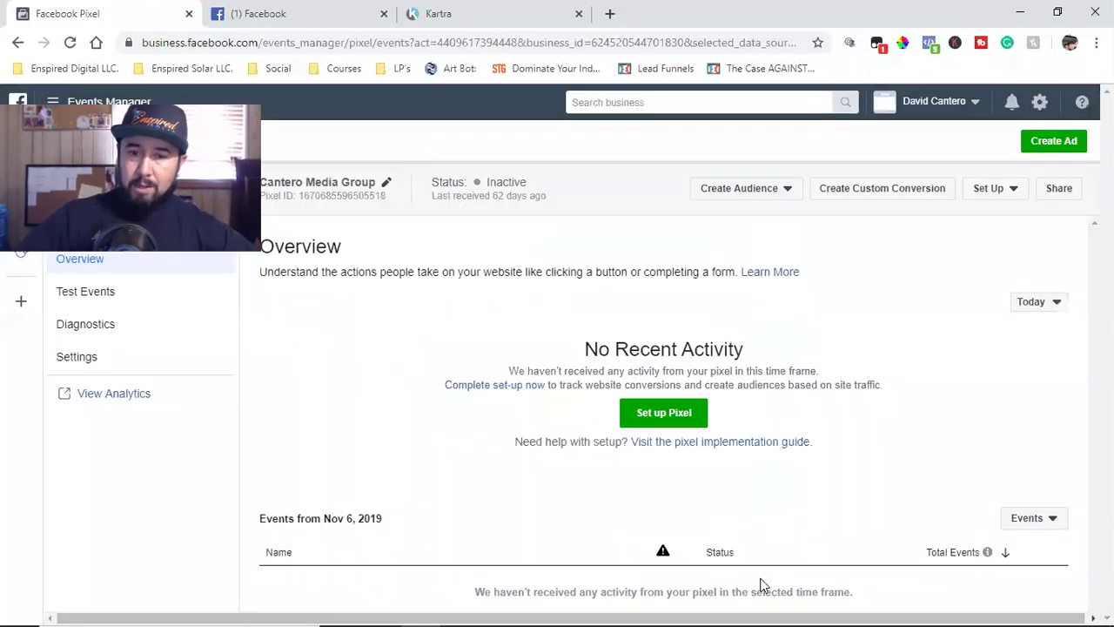
- Switch to Kartra and review the Facebook Ads tracking code from the ViewContent script back to the start of the base pixel code
left_click(445, 11)
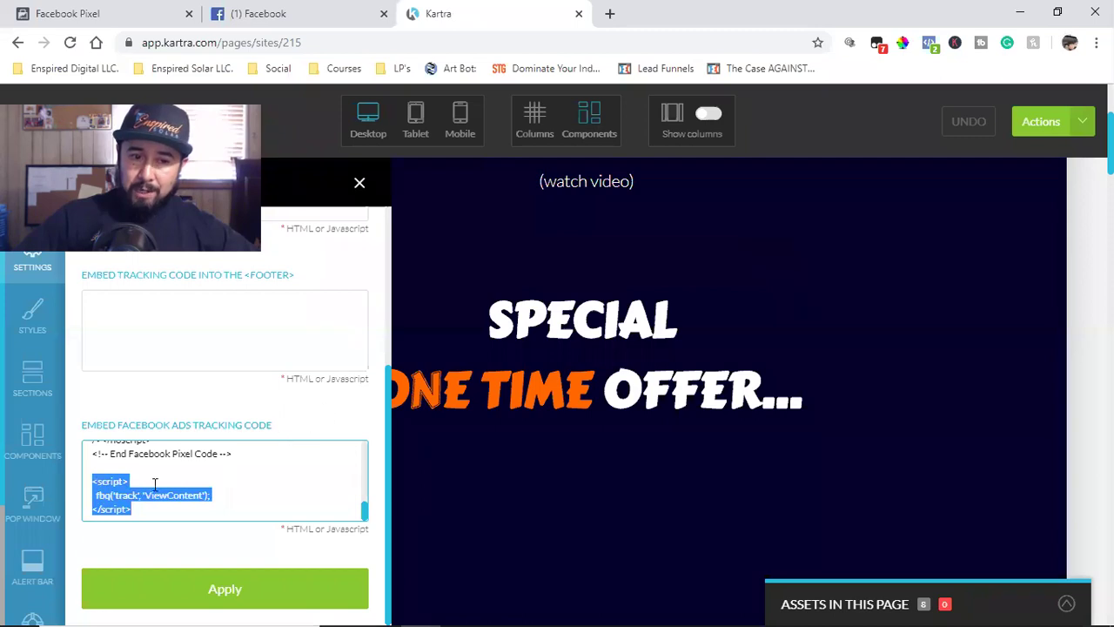
left_click(112, 493)
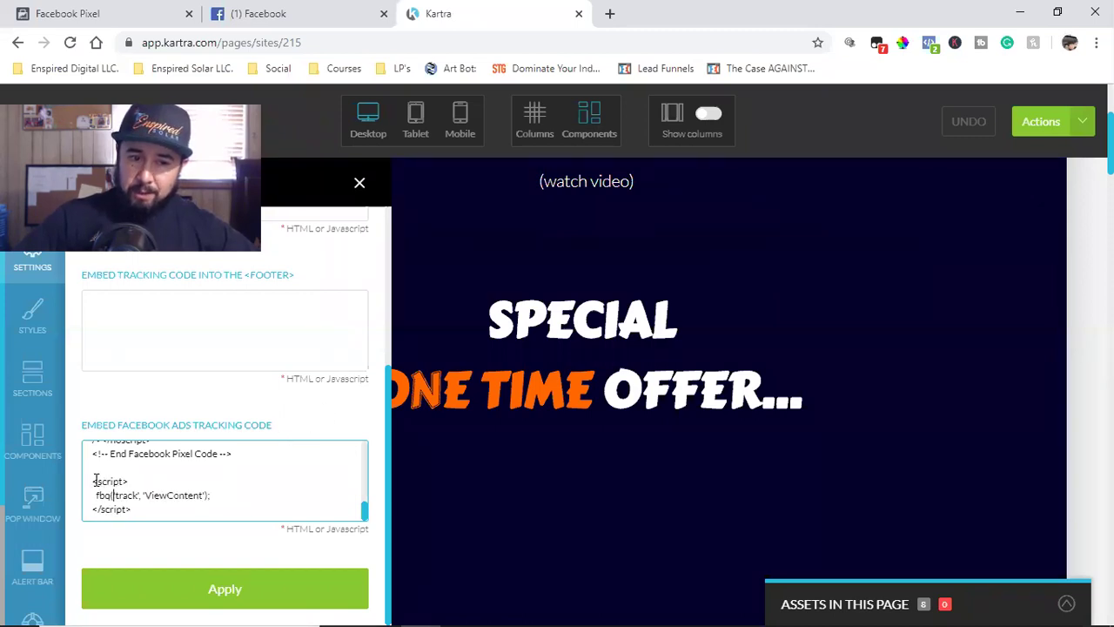
left_click(283, 450)
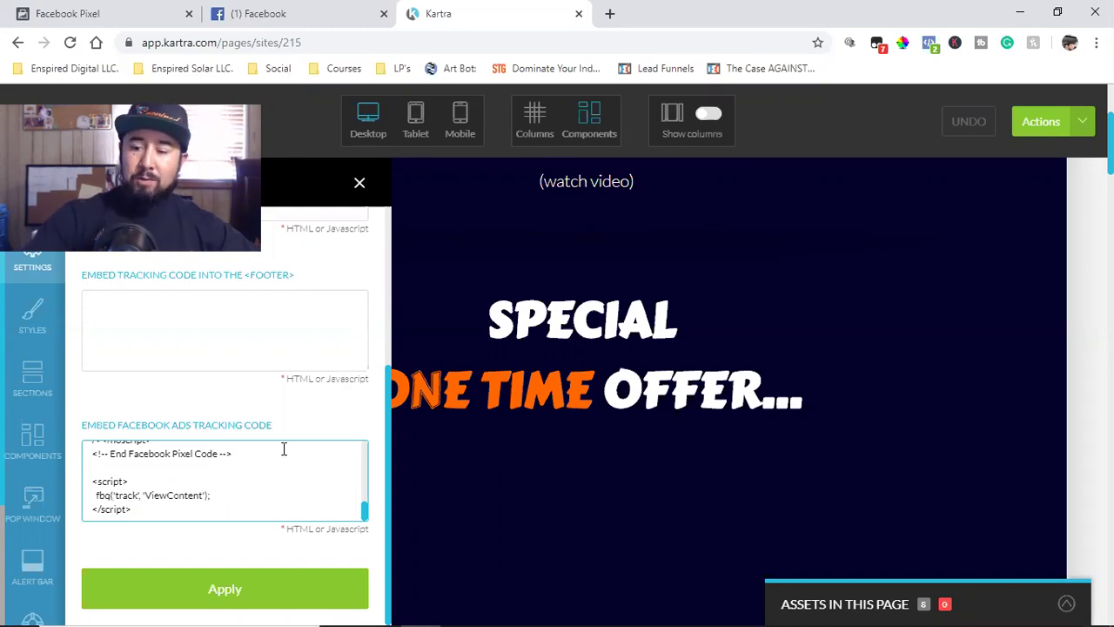
key("Up")
key("Up")
key("Up")
key("Up")
key("Up")
key("Up")
key("Up")
key("Up")
key("Up")
key("Up")
key("Up")
key("Up")
key("Up")
key("Up")
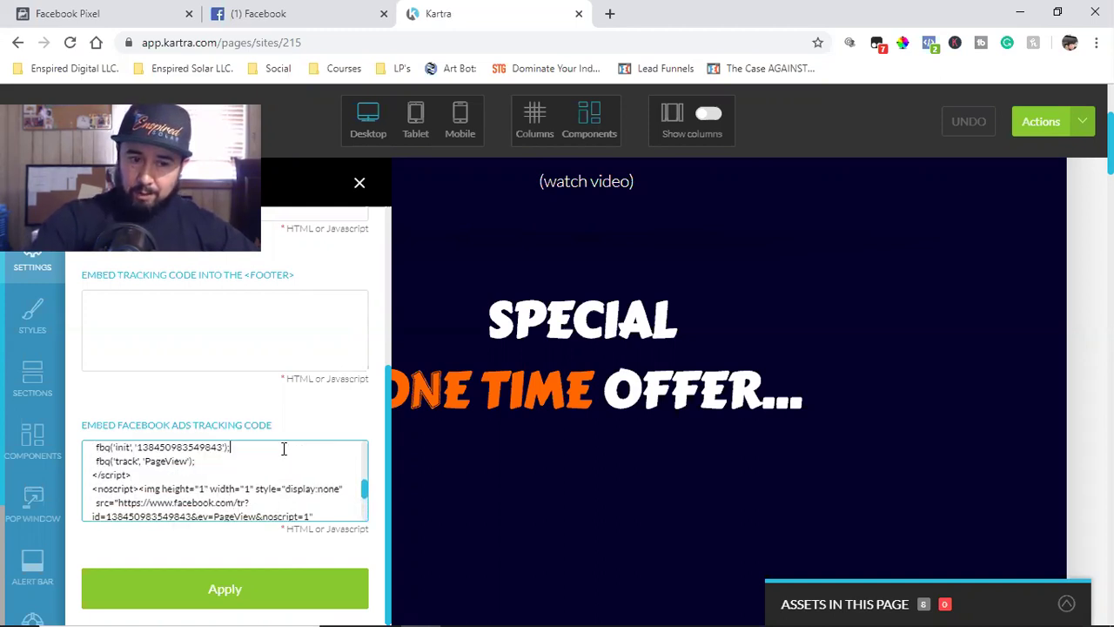
key("Up")
key("Up")
key("Up")
key("Up")
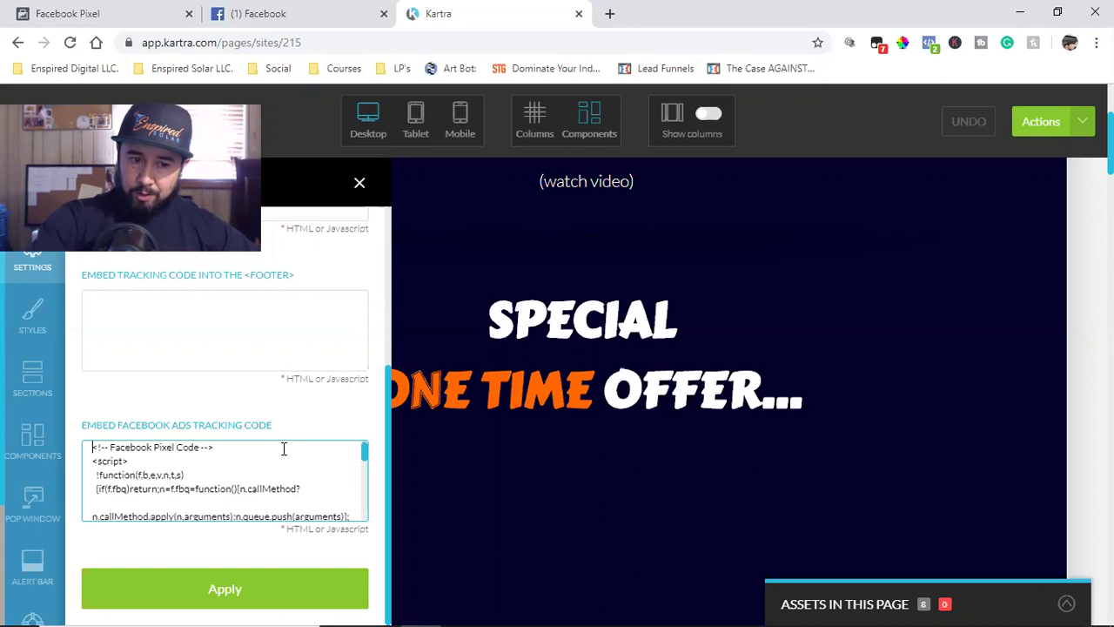
- Review the Facebook Ads tracking code from its first line down to the ViewContent script and the blank line above it
key("Down")
key("Down")
key("Down")
key("Down")
key("Down")
key("Down")
key("Down")
key("Down")
key("Down")
key("Down")
key("Down")
key("Down")
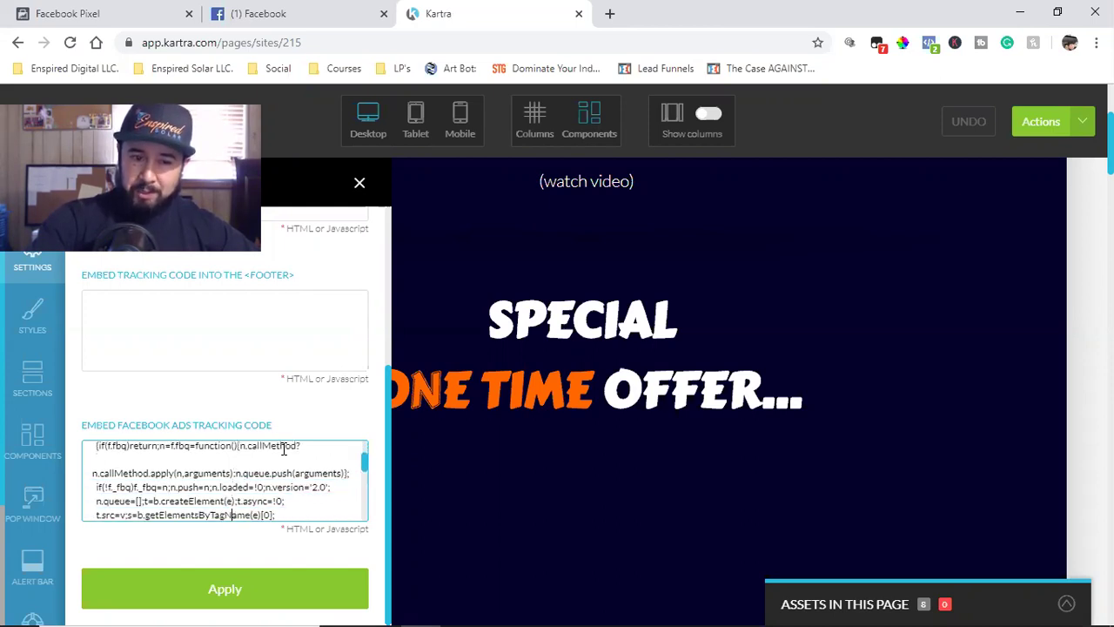
key("Down")
key("Down")
key("Down")
key("Down")
key("Down")
key("Down")
key("Down")
key("Down")
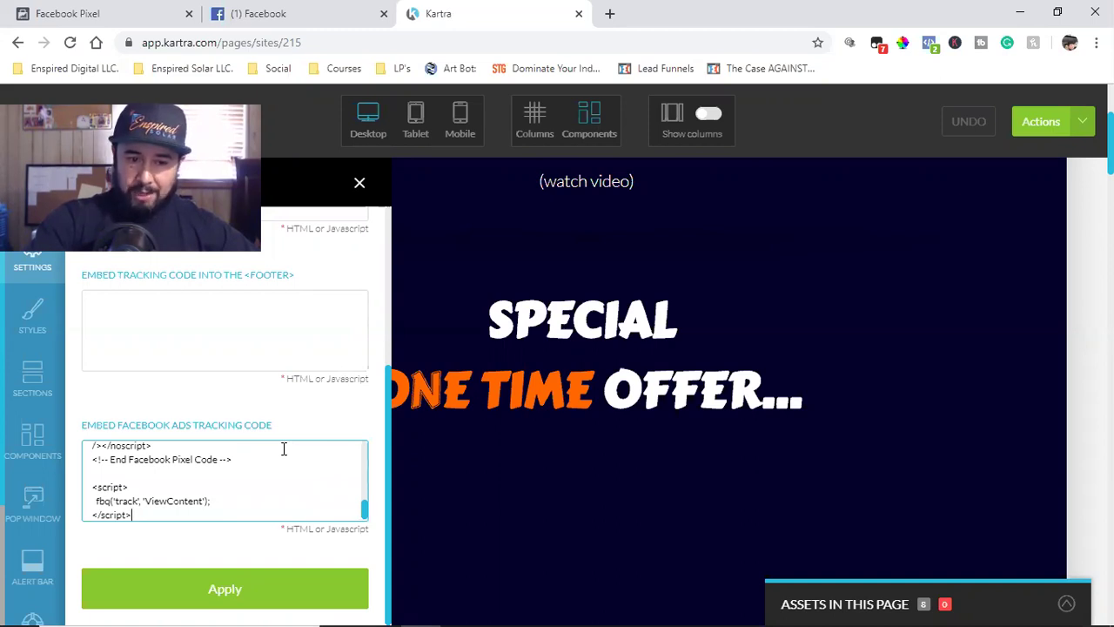
key("Up")
key("Up")
key("Up")
key("Up")
key("End")
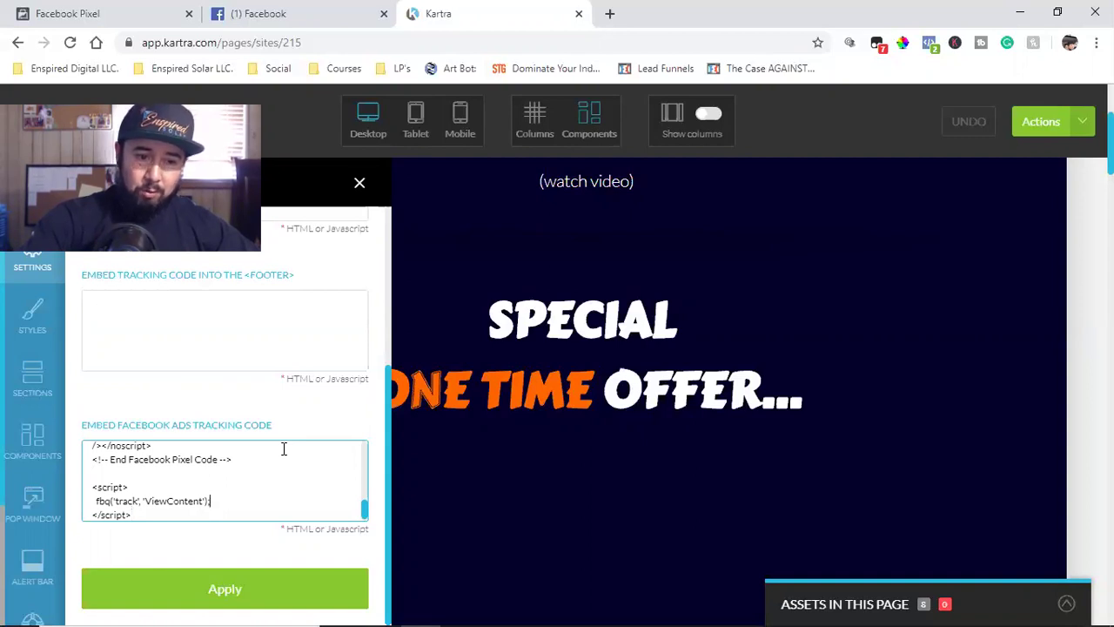
key("Up")
key("Up")
key("Up")
key("Up")
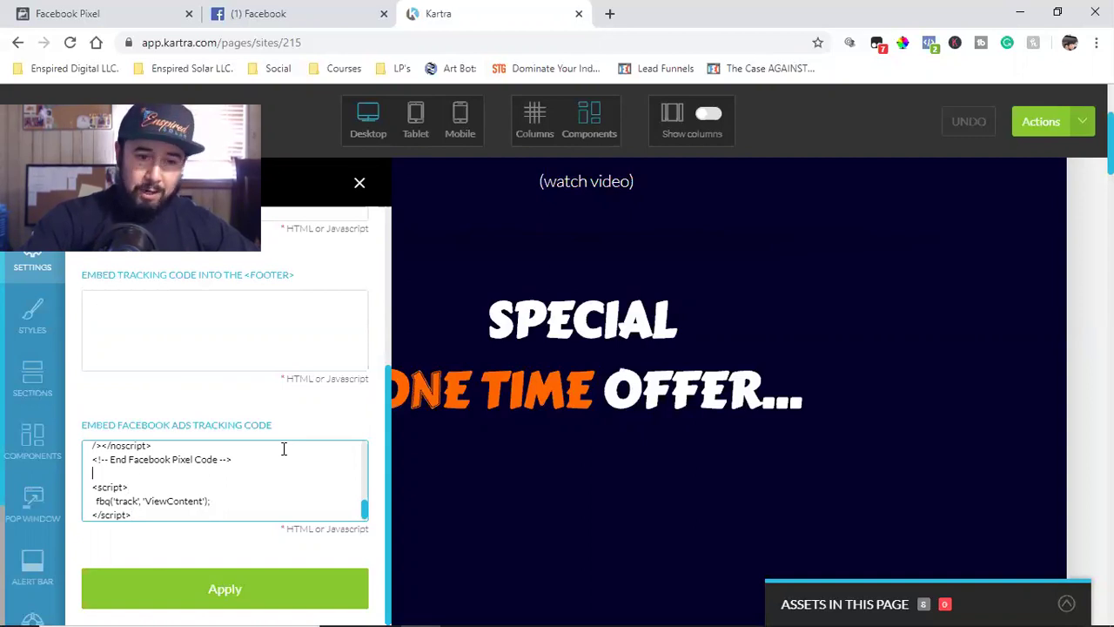
key("End")
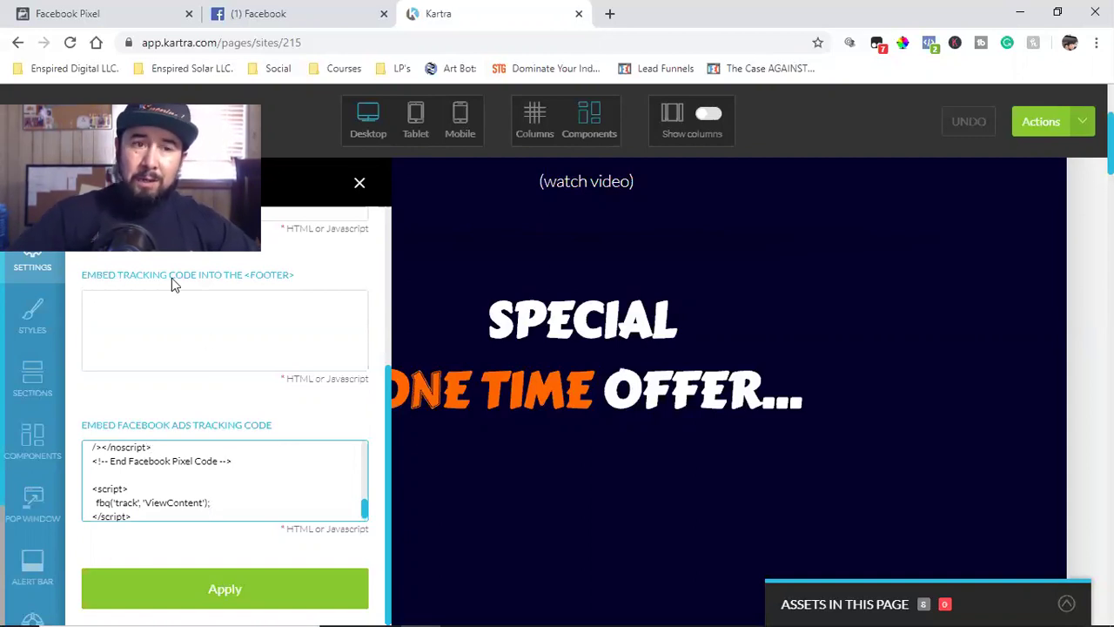
- In Events Manager, reopen the manual pixel installation, continue to manually adding event code, and choose the Professional Services category
left_click(109, 13)
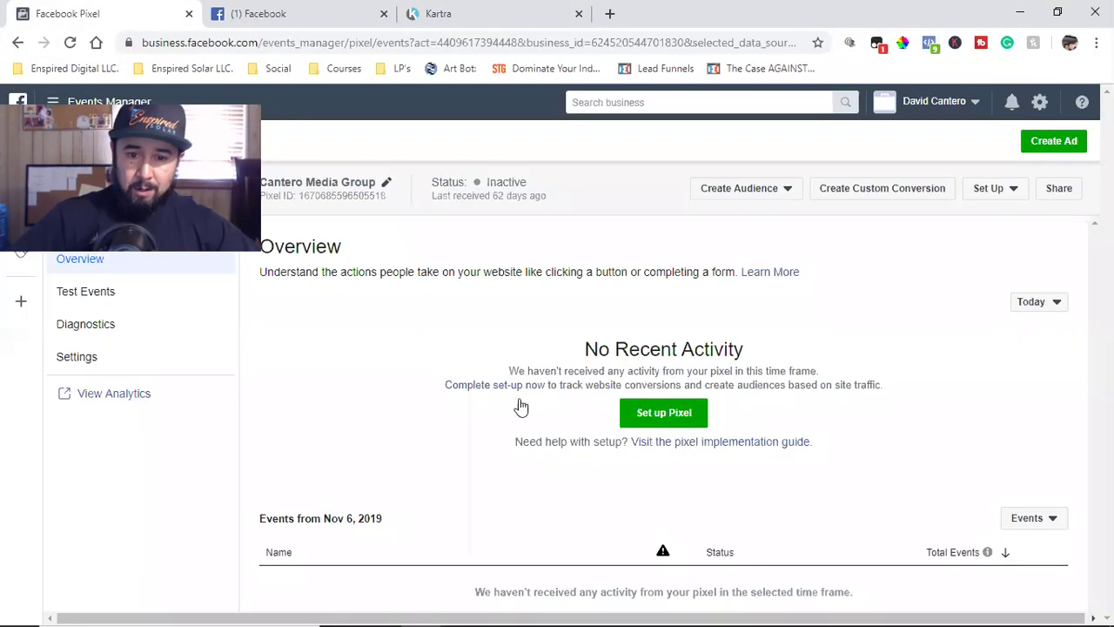
left_click(983, 197)
left_click(992, 213)
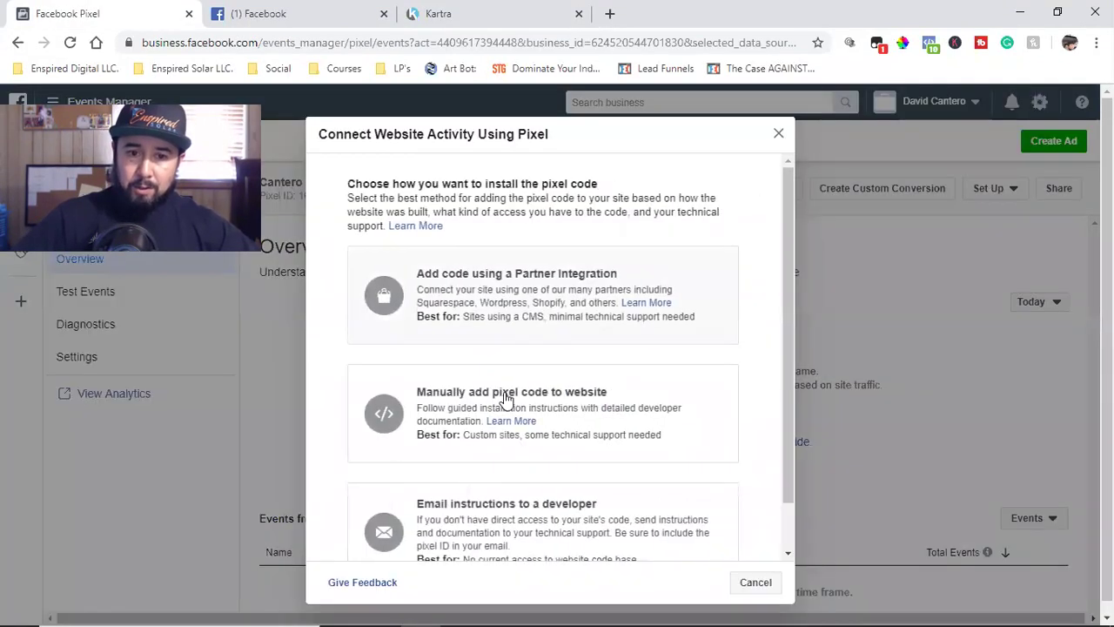
left_click(589, 406)
left_click(539, 446)
left_click(766, 582)
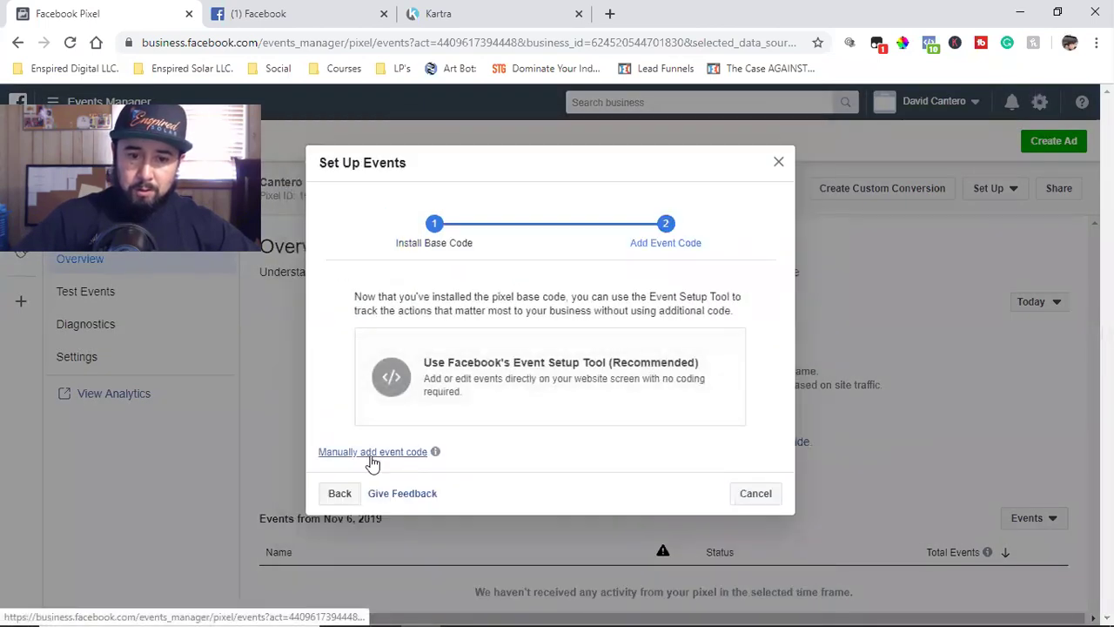
left_click(475, 440)
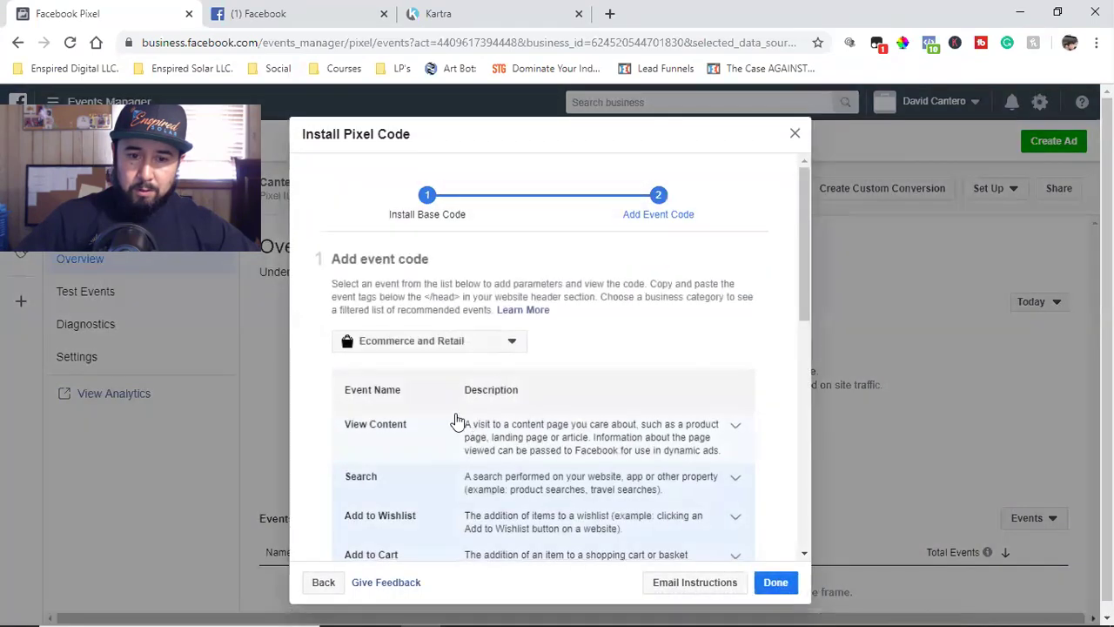
left_click(430, 340)
left_click(423, 480)
- Examine the Professional Services event list, comparing View Content, Complete Registration, Lead, Schedule, Submit Application and Purchase
scroll(574, 448, "down", 2)
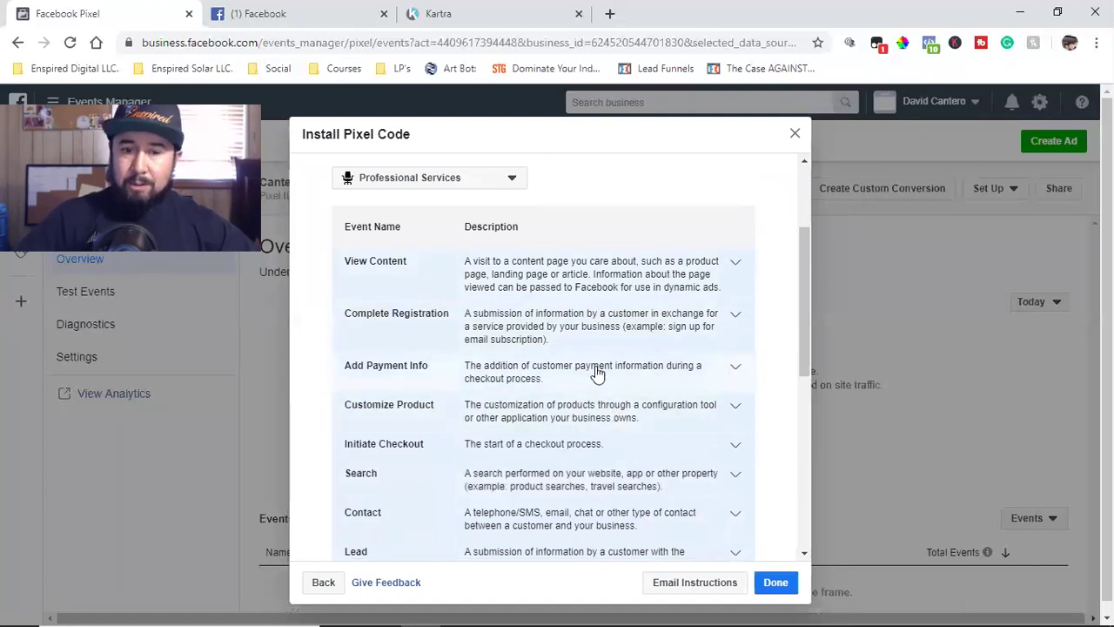
scroll(597, 372, "down", 1)
scroll(597, 373, "down", 1)
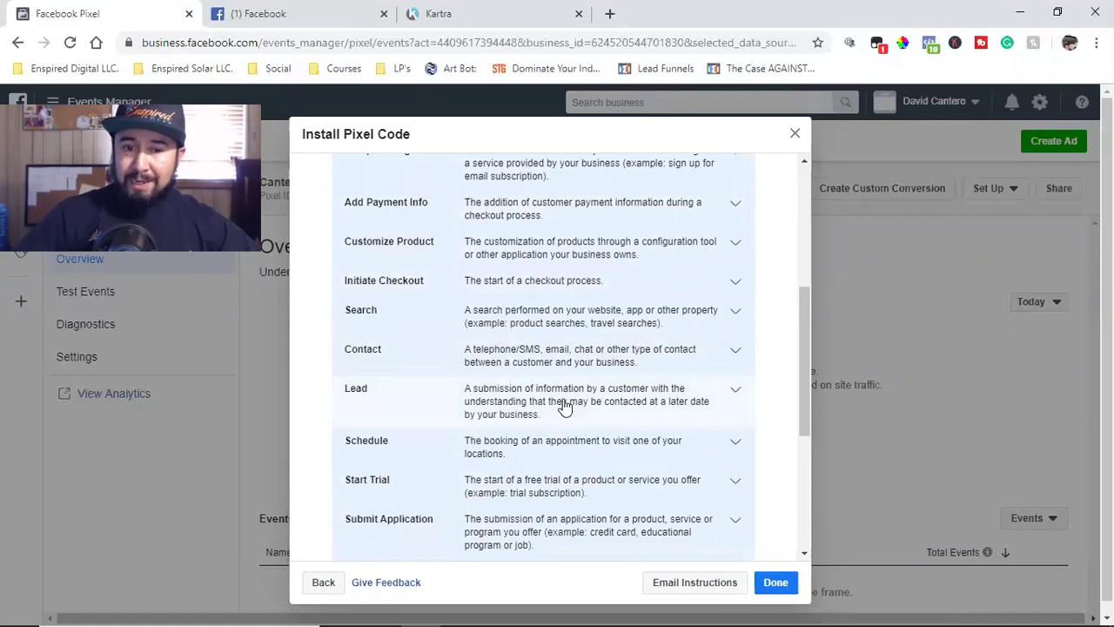
scroll(524, 387, "down", 1)
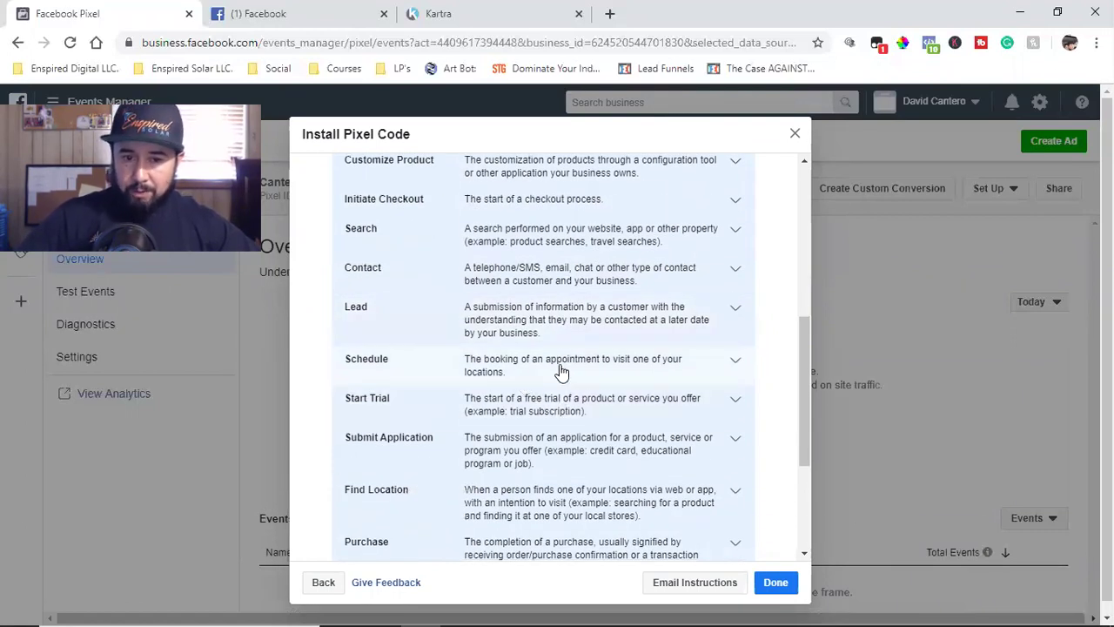
scroll(561, 372, "down", 1)
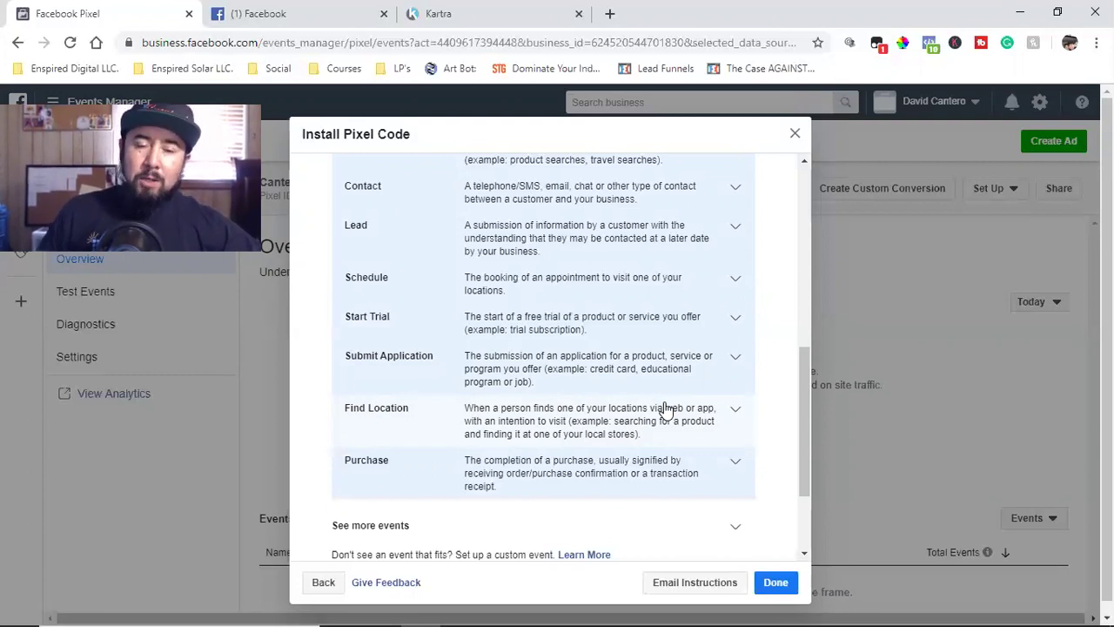
scroll(656, 409, "up", 1)
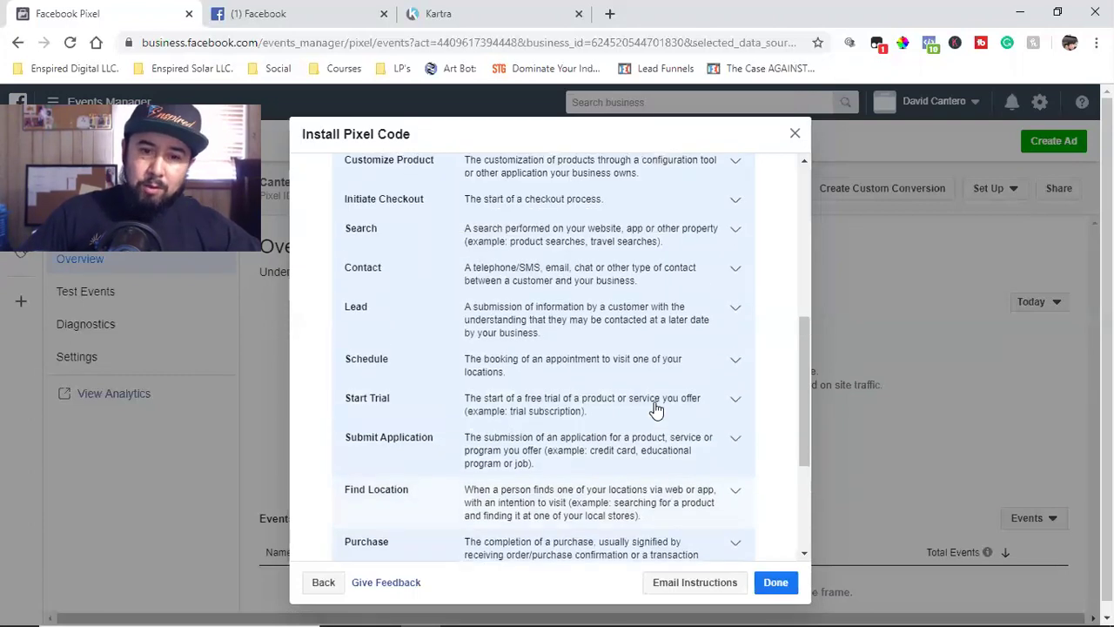
scroll(634, 403, "up", 5)
scroll(635, 403, "down", 2)
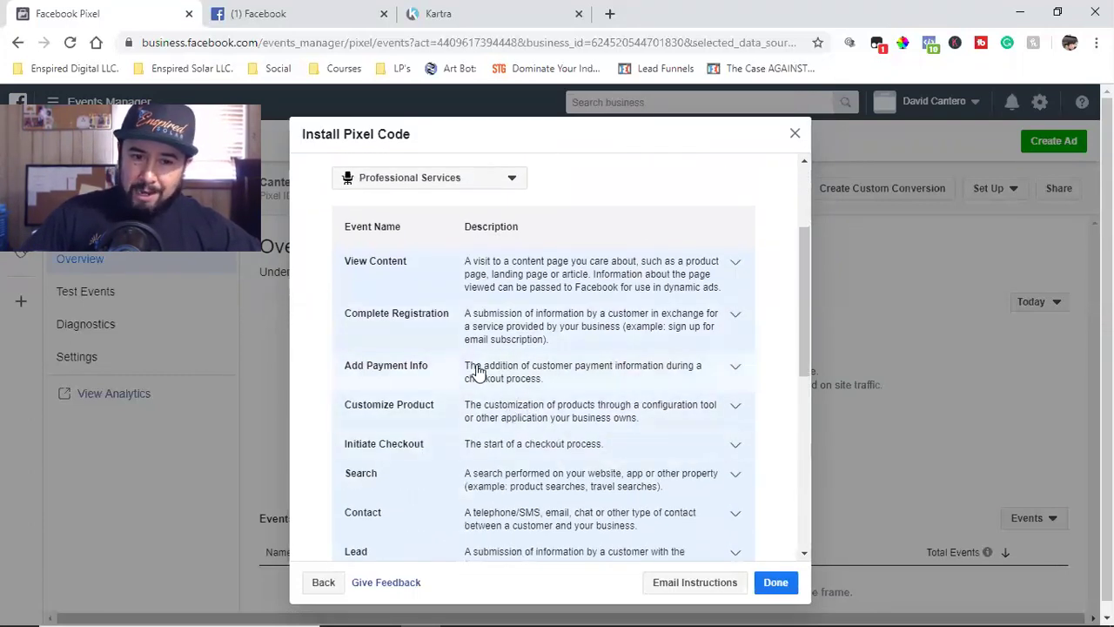
scroll(469, 379, "down", 1)
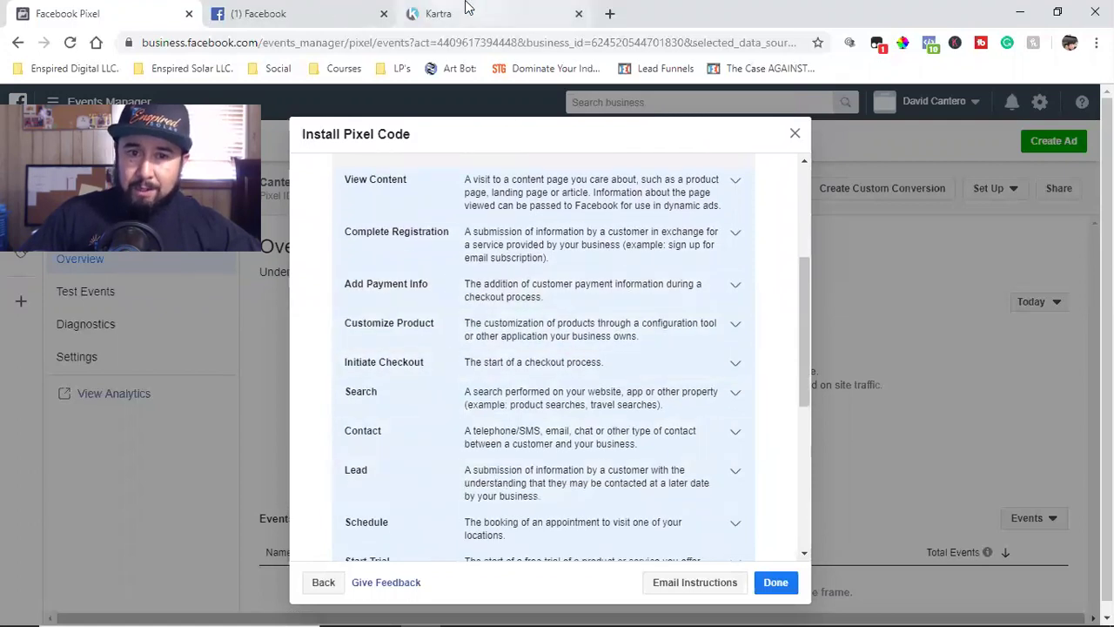
- Return to Kartra, close the page settings and the publish dialog, and exit the page editor to the dashboard
left_click(467, 7)
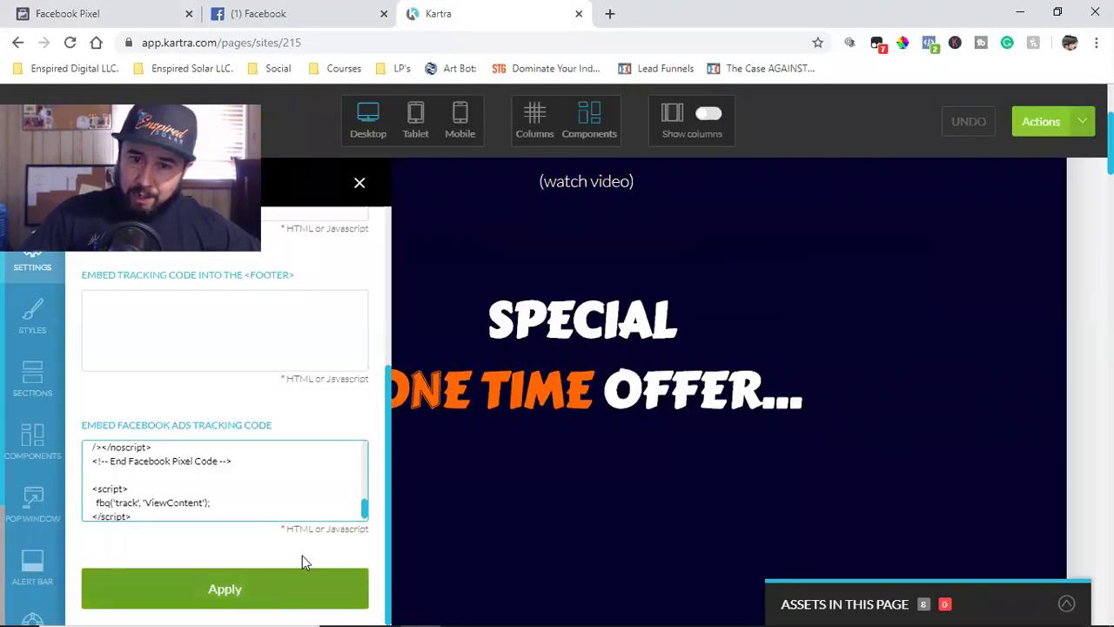
left_click(358, 182)
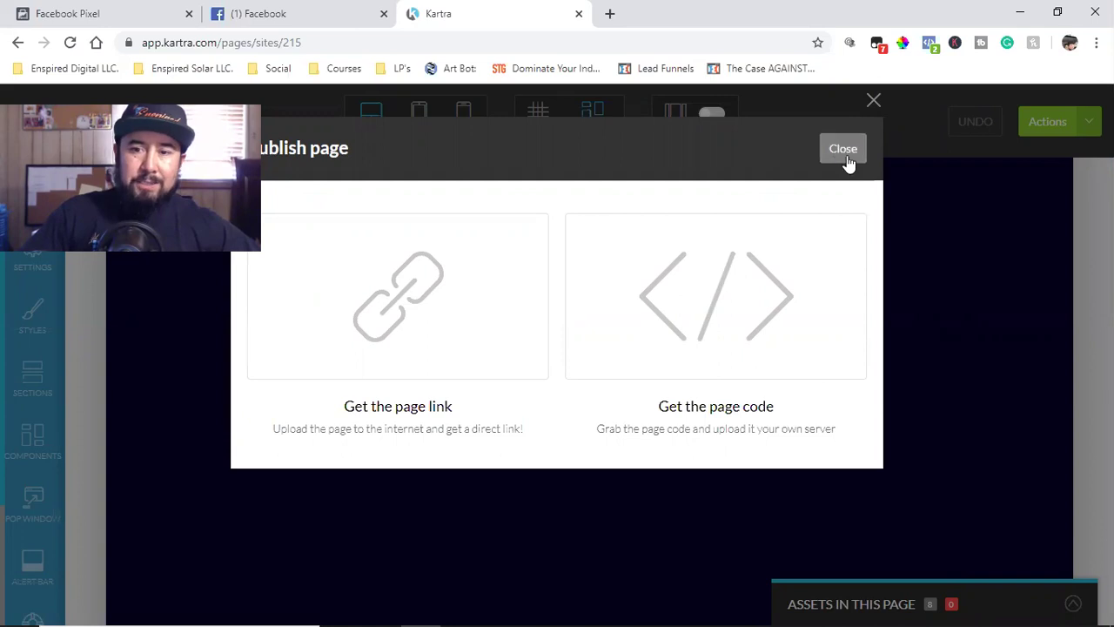
left_click(844, 157)
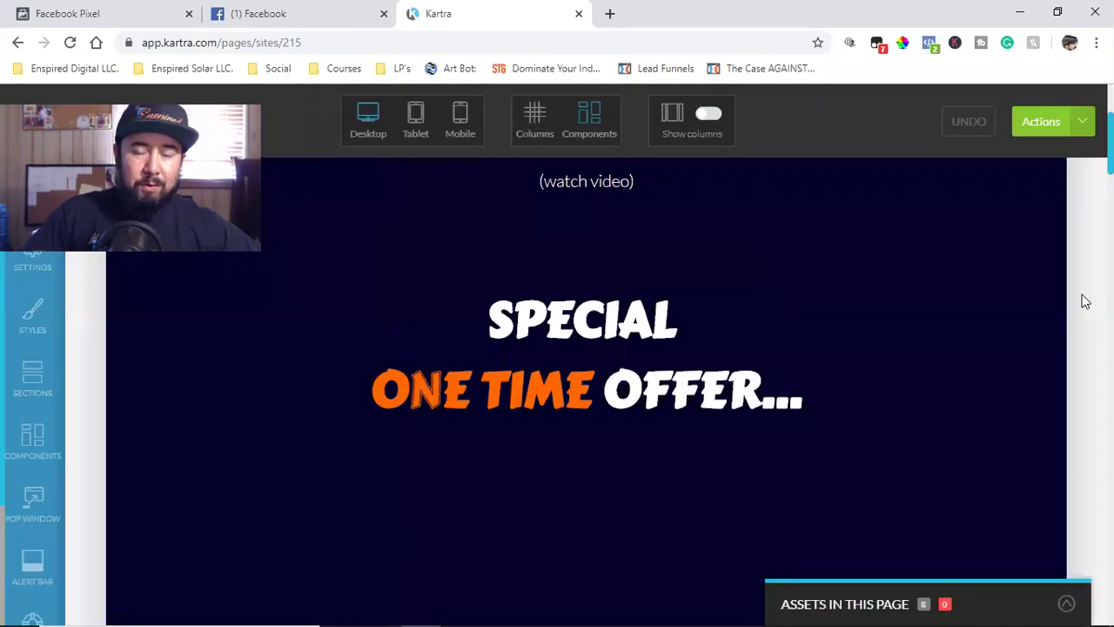
left_click(1082, 128)
left_click(983, 301)
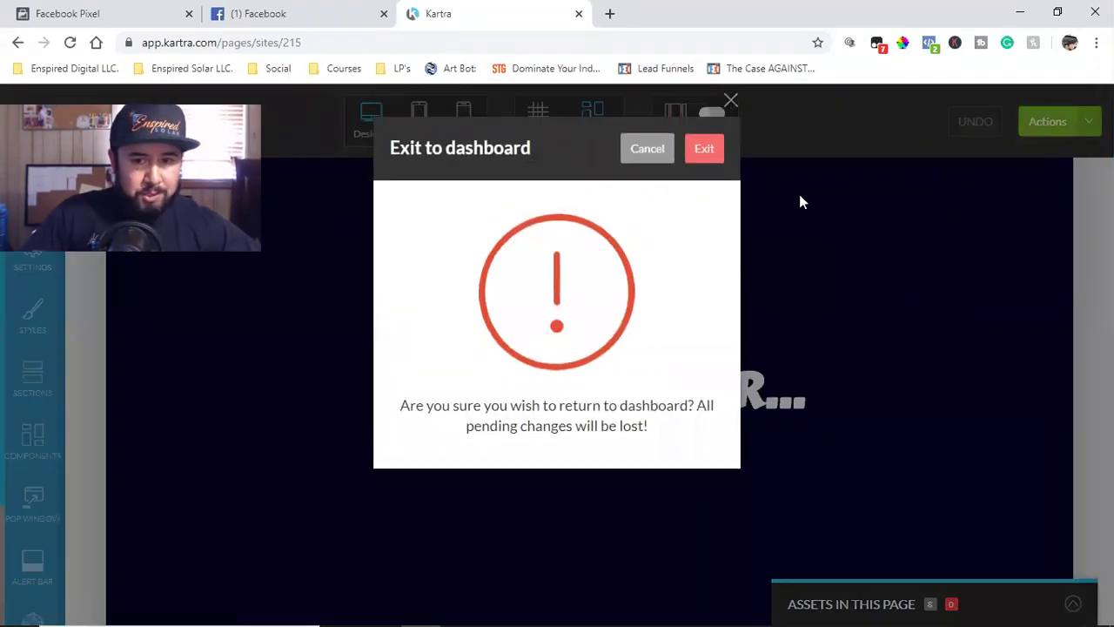
left_click(706, 150)
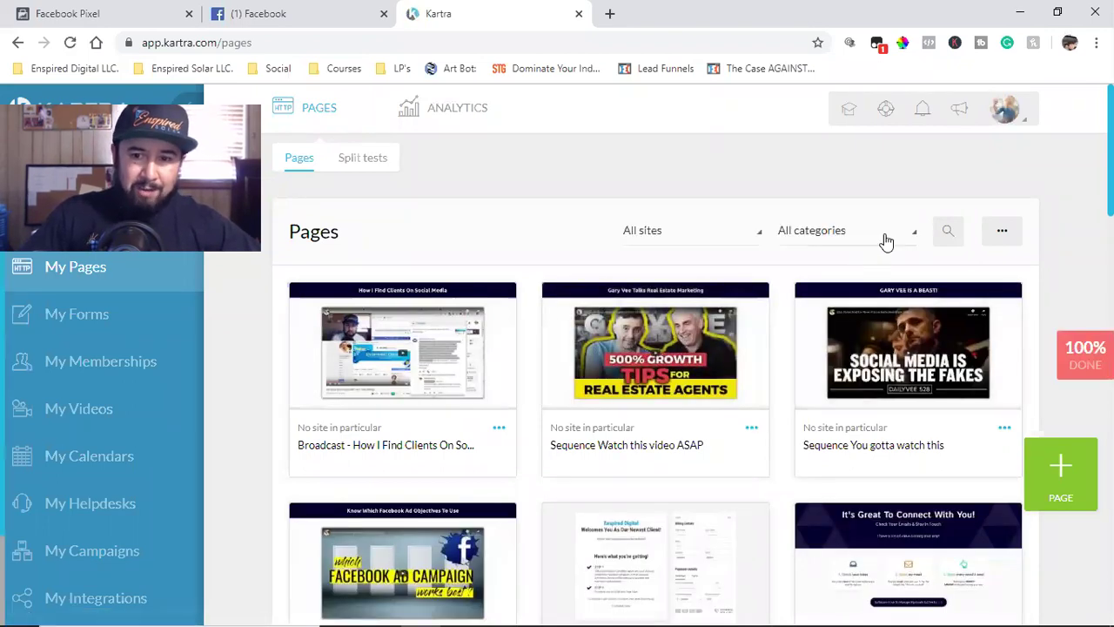
- Look through the page categories available for filtering the Kartra pages, leaving the filter on All categories
left_click(884, 240)
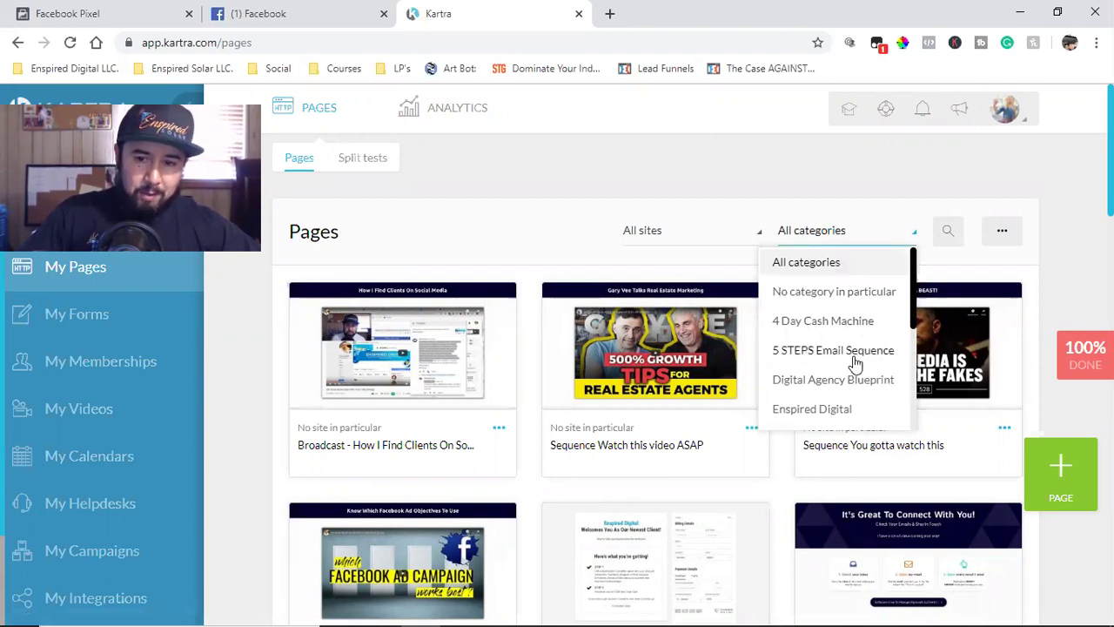
scroll(875, 364, "down", 1)
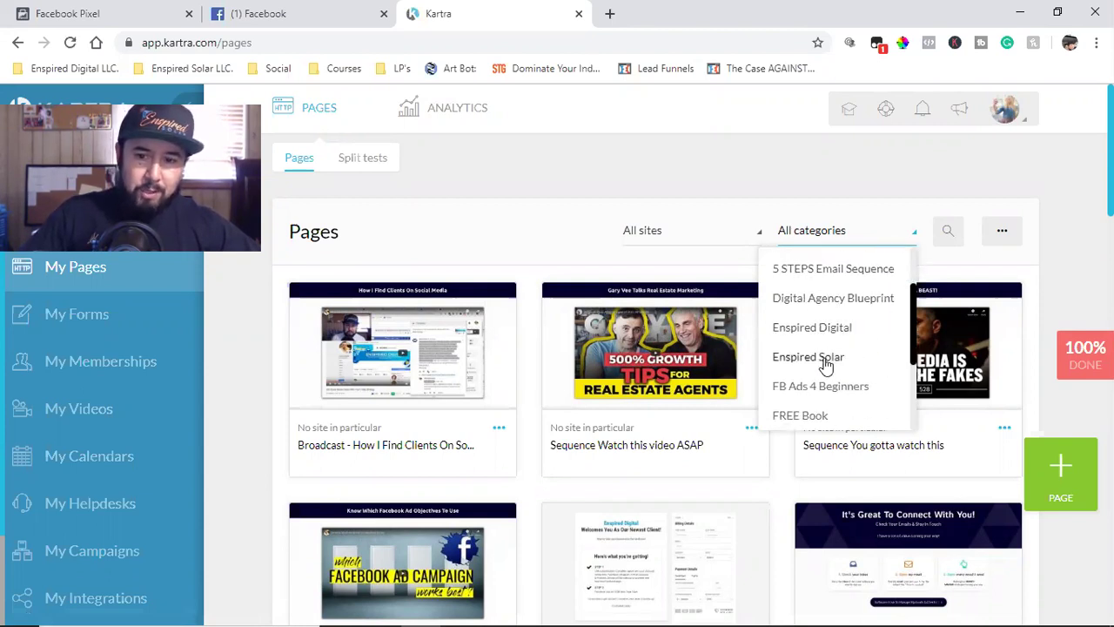
scroll(827, 362, "down", 1)
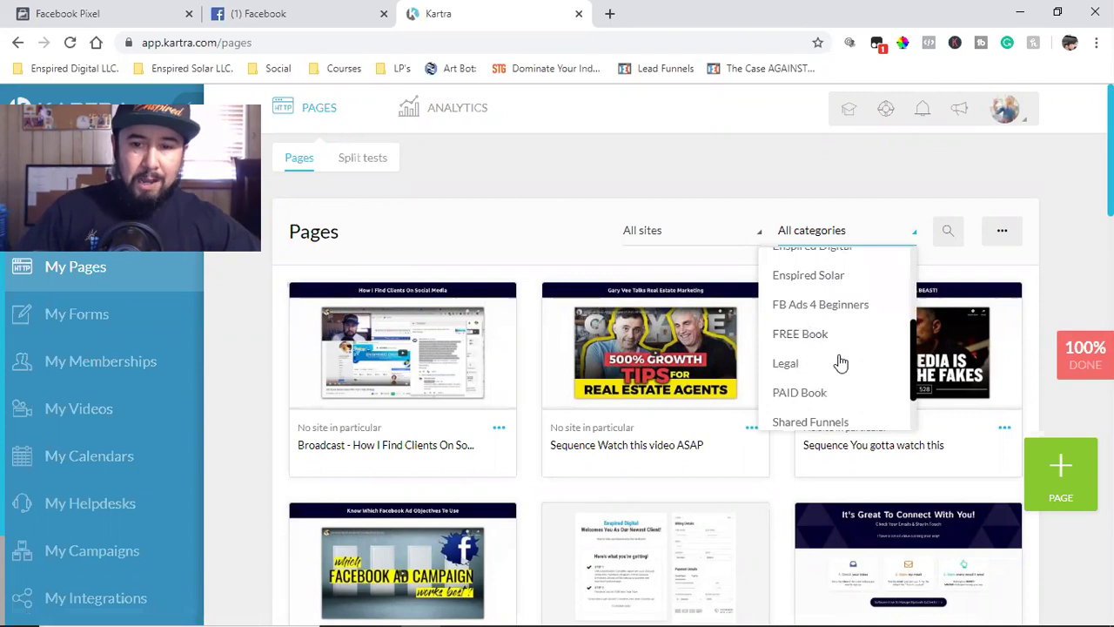
scroll(837, 361, "down", 1)
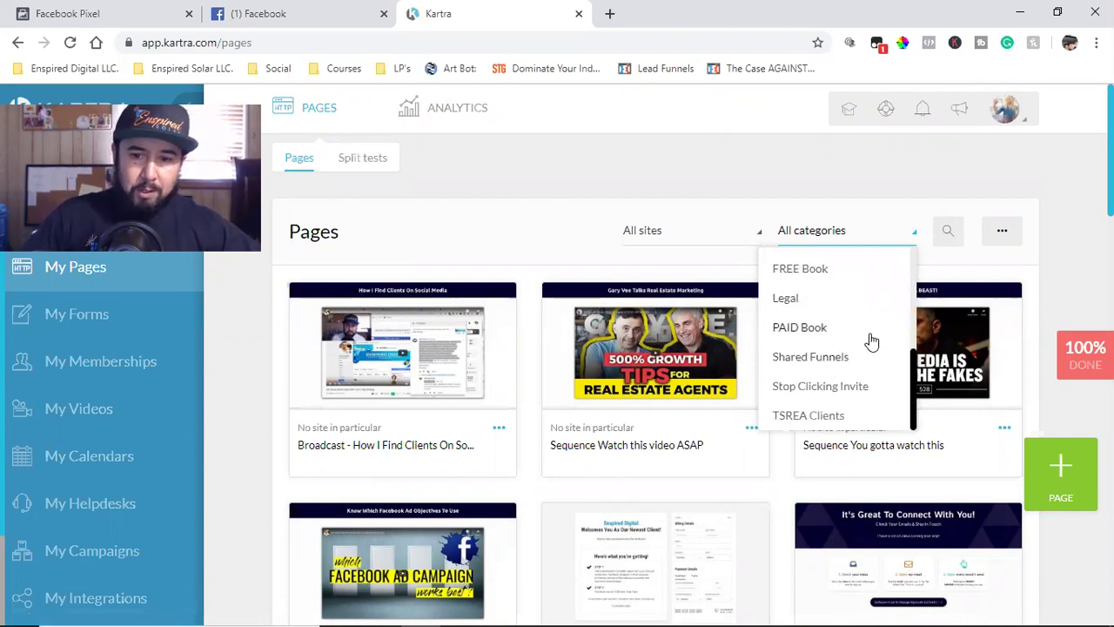
scroll(871, 341, "down", 1)
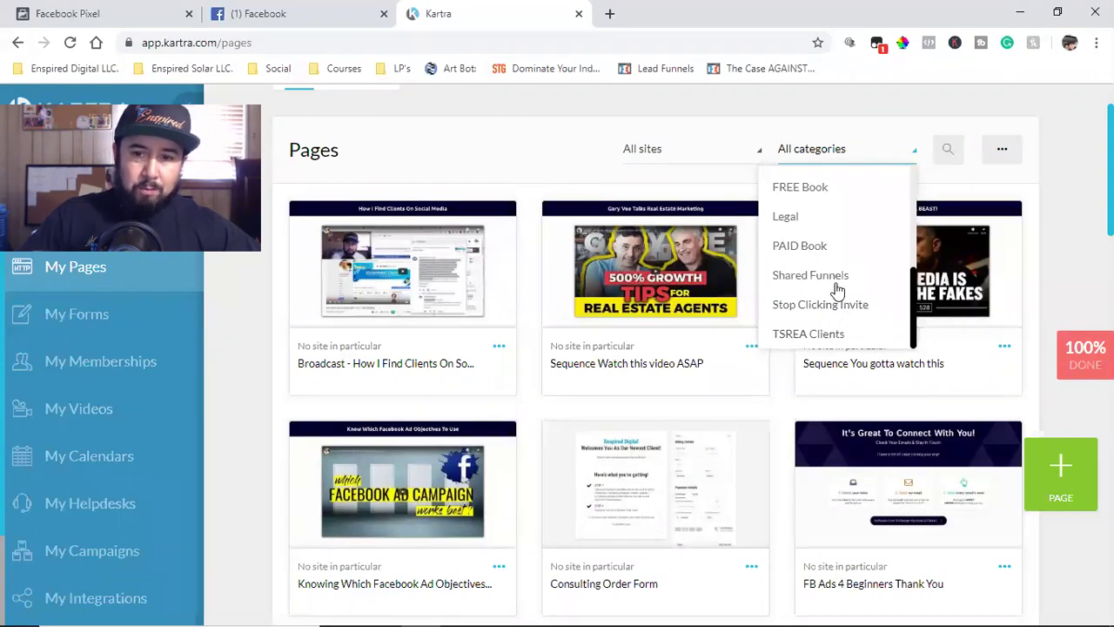
scroll(835, 261, "up", 2)
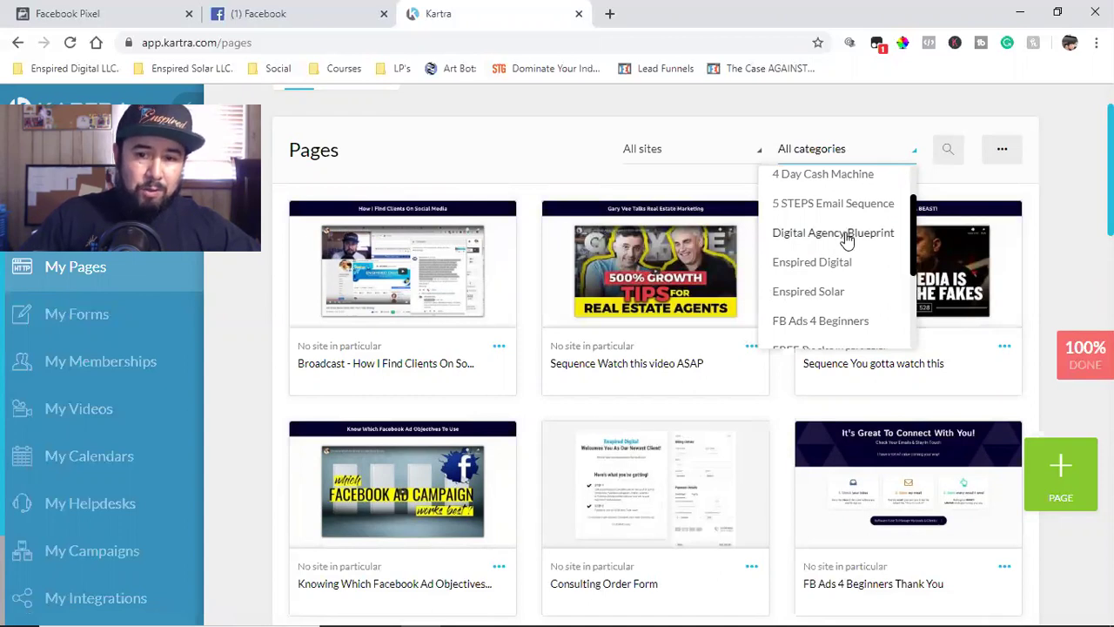
scroll(845, 238, "down", 5)
scroll(845, 305, "up", 5)
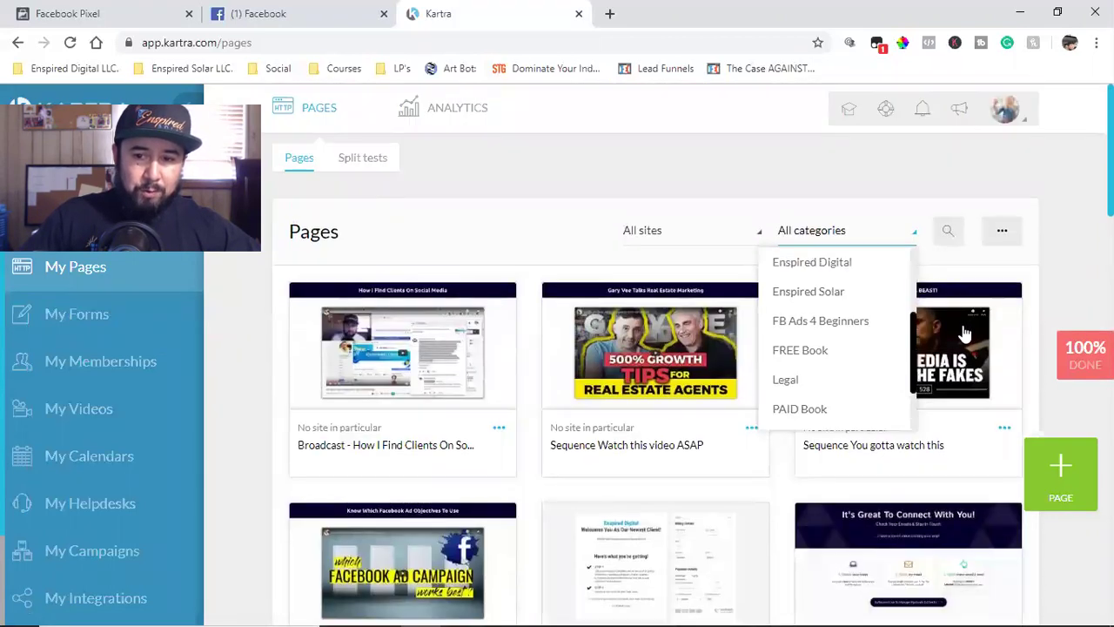
left_click(1062, 217)
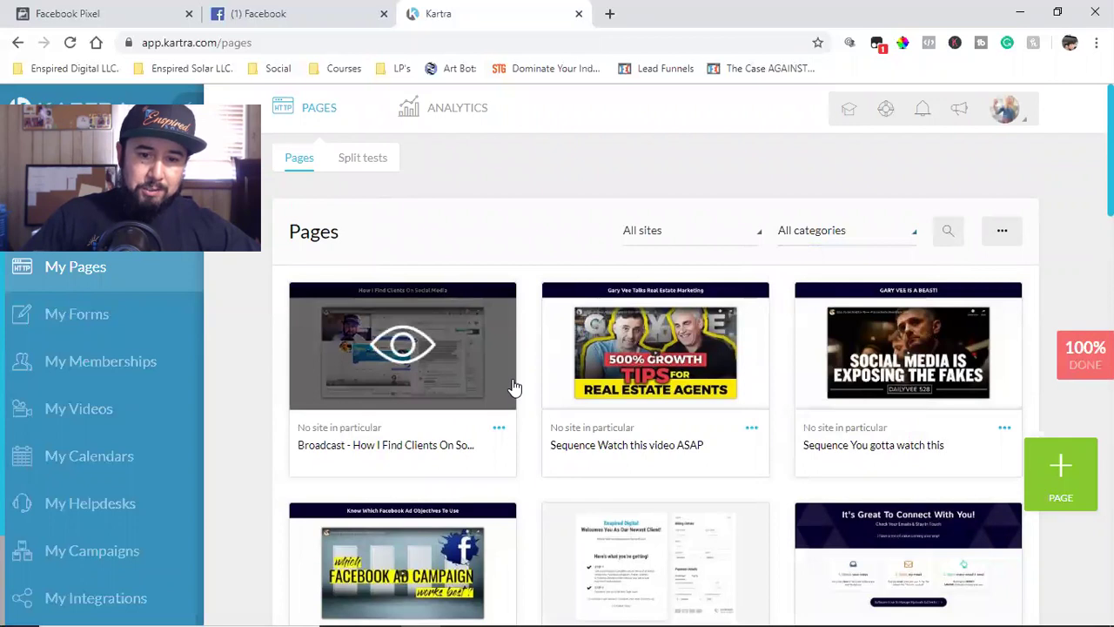
- View the actions available for the Broadcast - How I Find Clients page and close them without choosing one
left_click(498, 428)
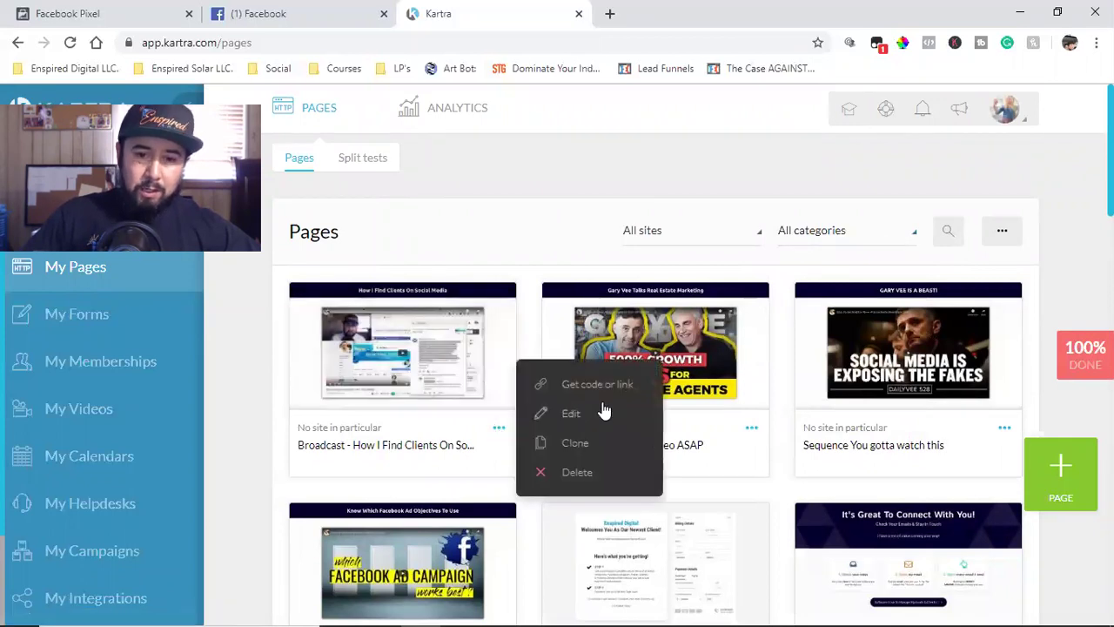
left_click(1071, 240)
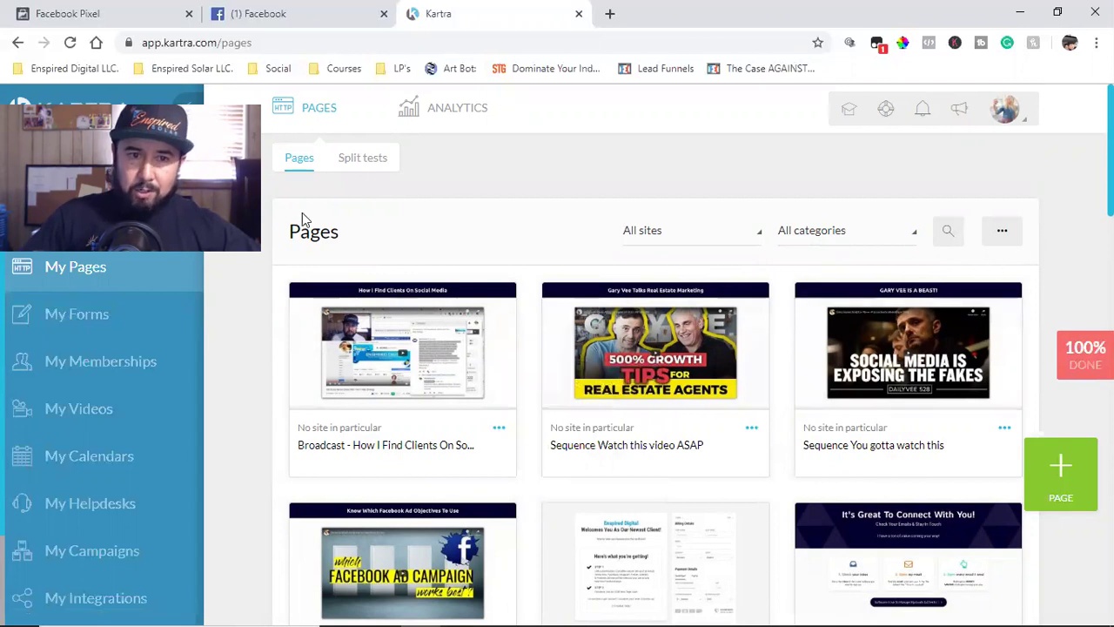
- Switch to Facebook Events Manager to review the Professional Services event list, and return to the Kartra pages overview
left_click(140, 13)
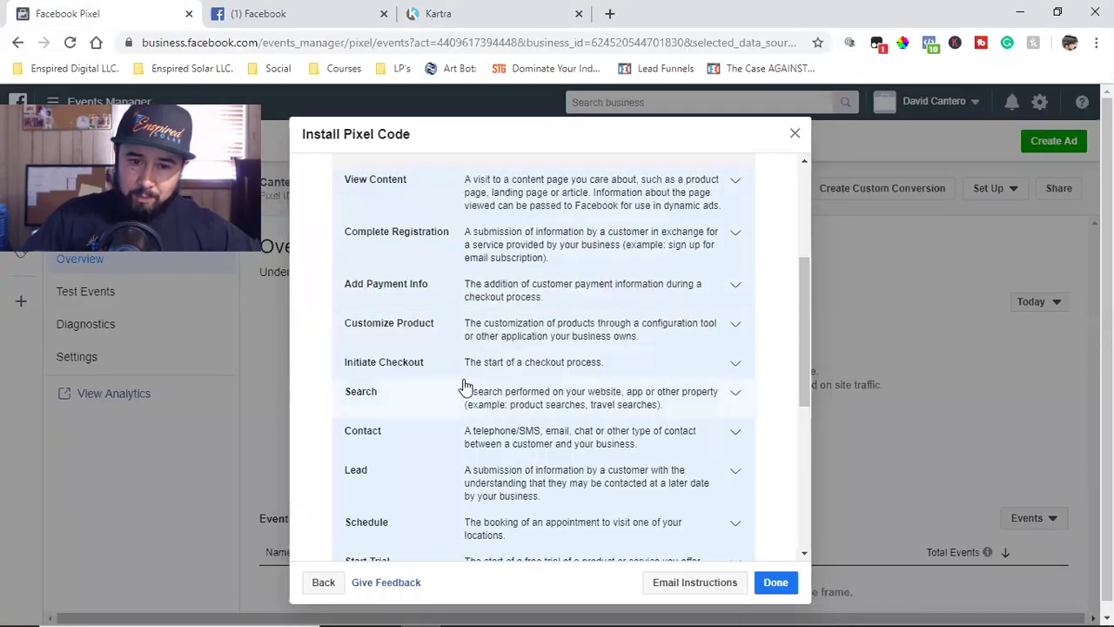
scroll(464, 386, "up", 2)
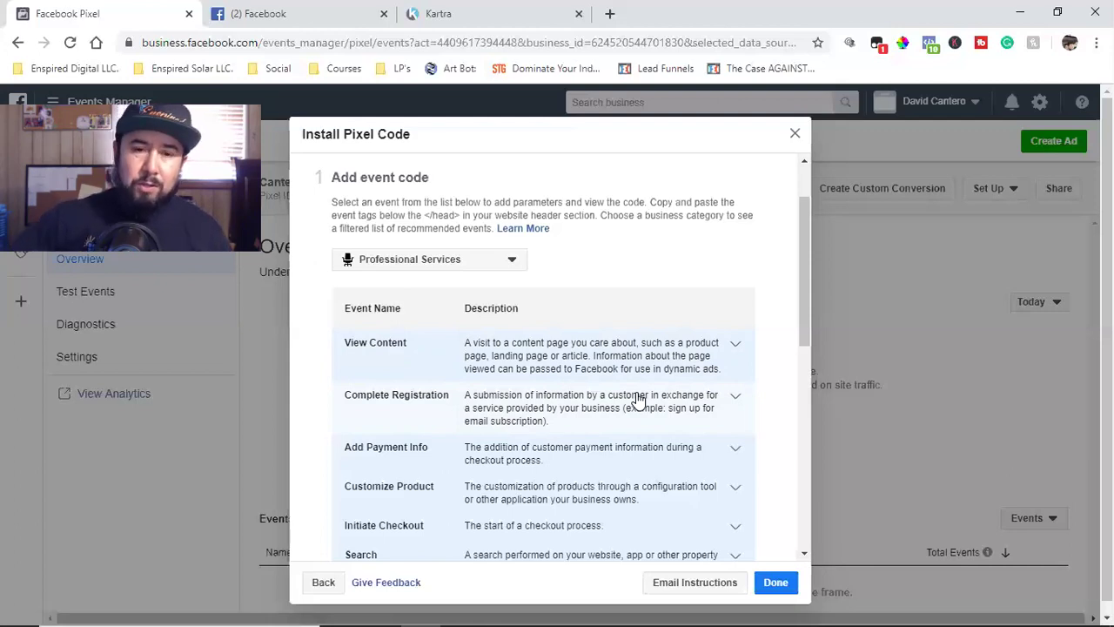
left_click(477, 7)
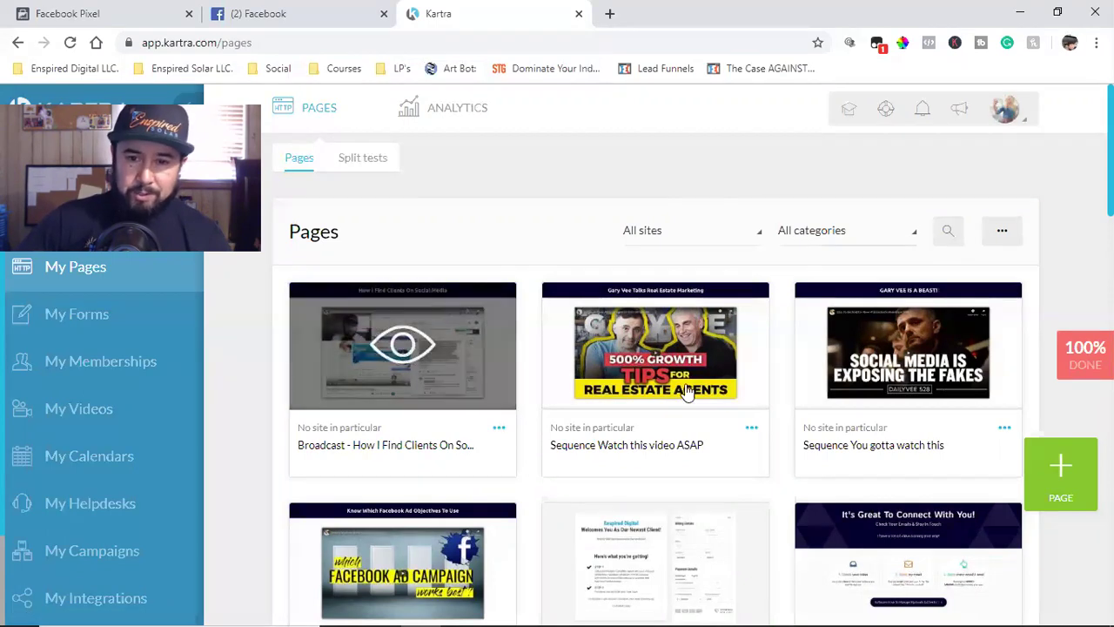
scroll(733, 405, "down", 1)
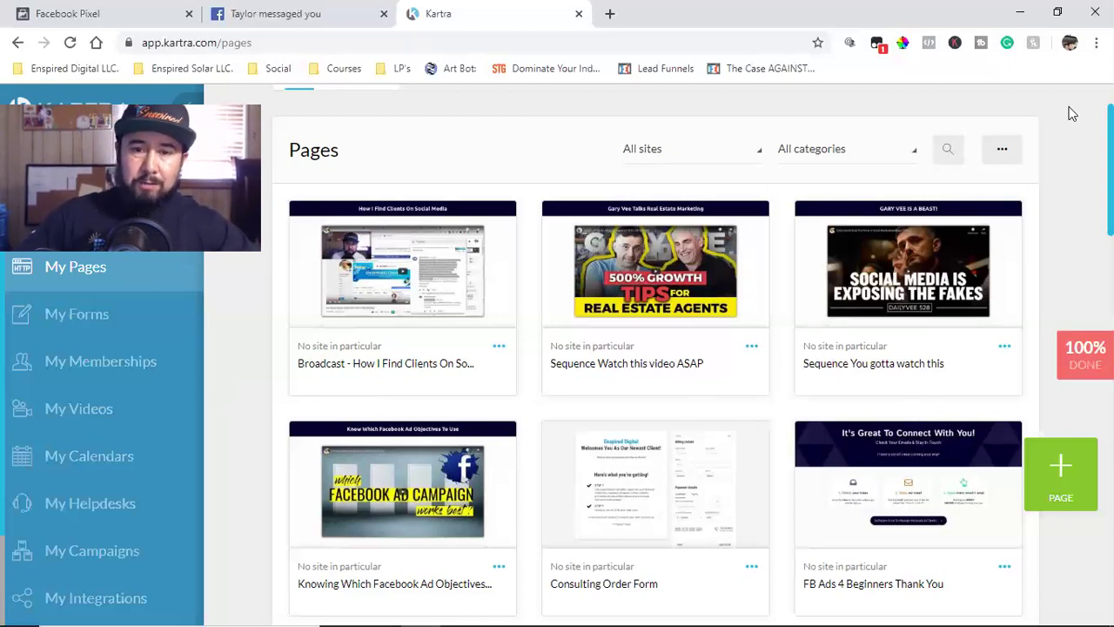
mouse_move(654, 244)
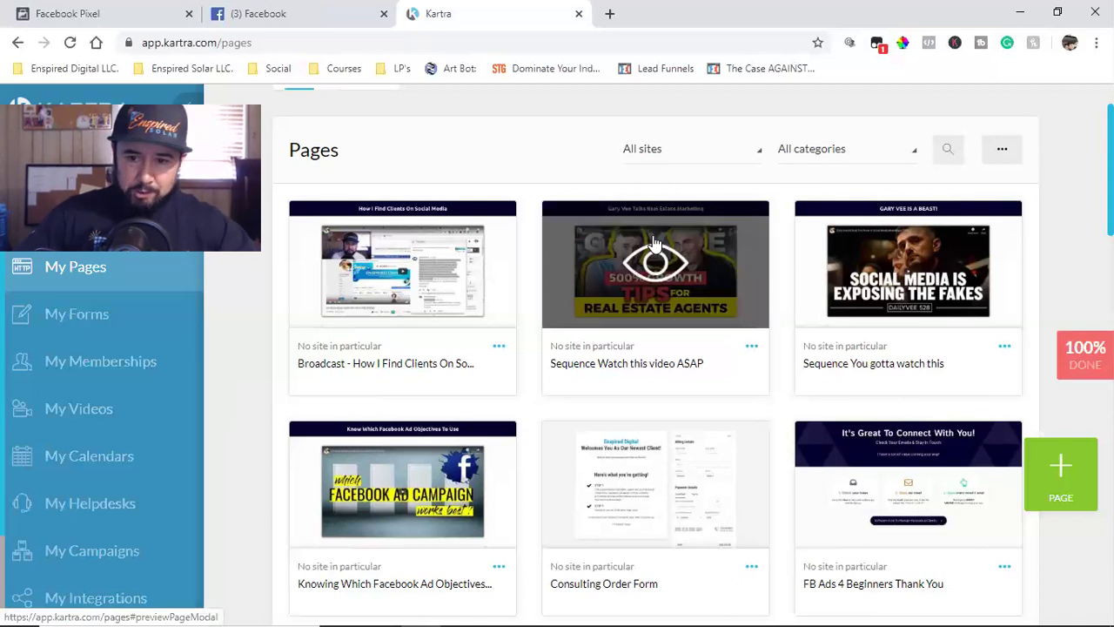